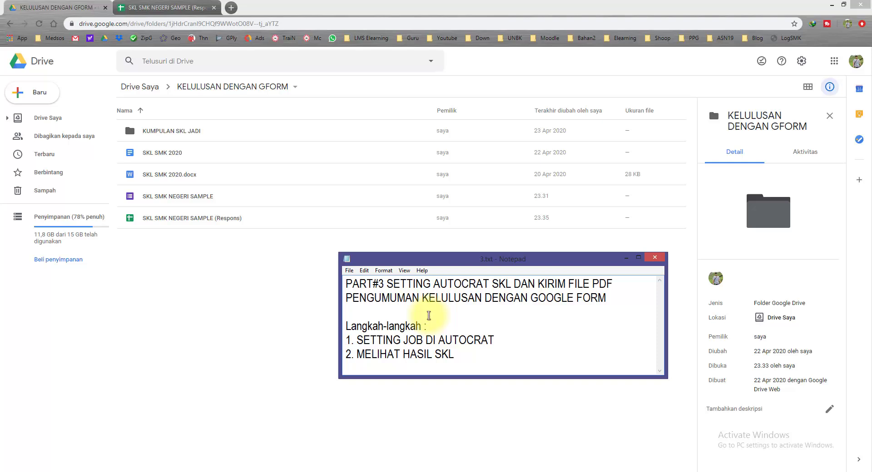
Step: Switch to the SKL SMK NEGERI SAMPLE (Respons) spreadsheet and review the NIS, NO UJIAN, TANGGAL LAHIR and KELAS entries of both responses
click(161, 8)
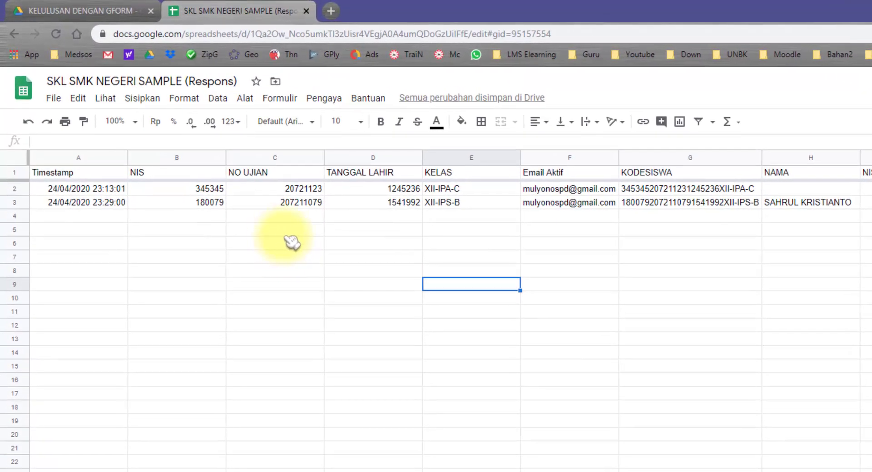
click(200, 189)
click(286, 190)
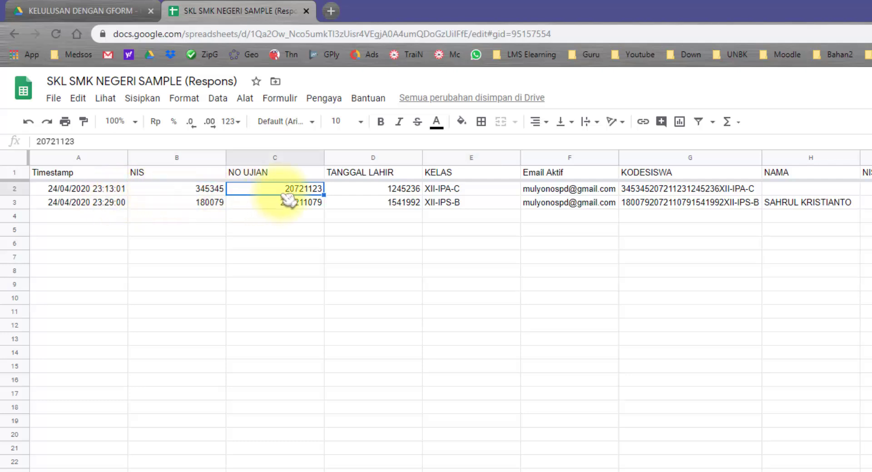
click(377, 191)
click(447, 190)
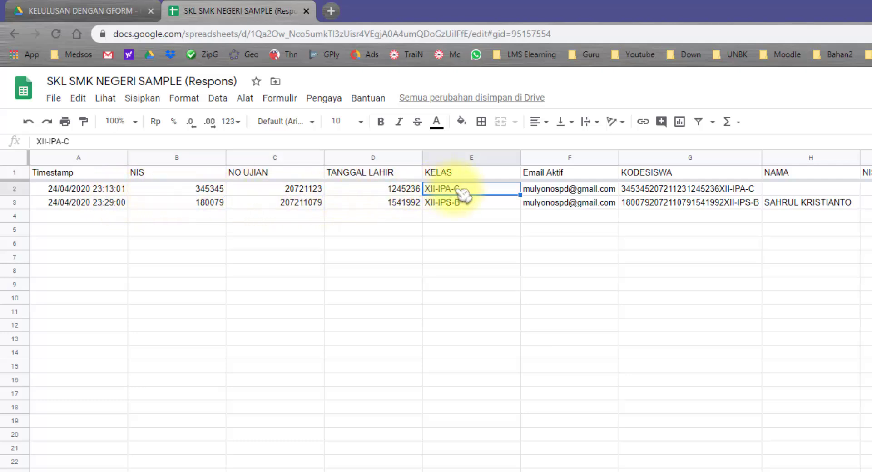
drag(202, 190, 462, 204)
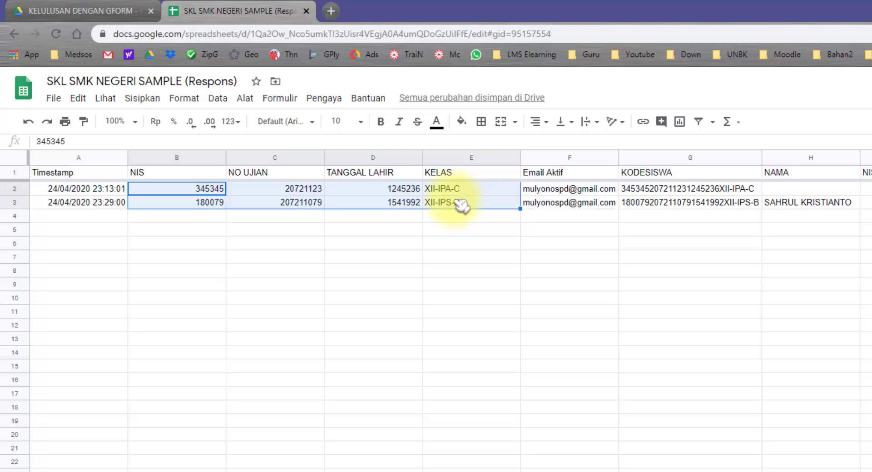
click(204, 188)
click(314, 190)
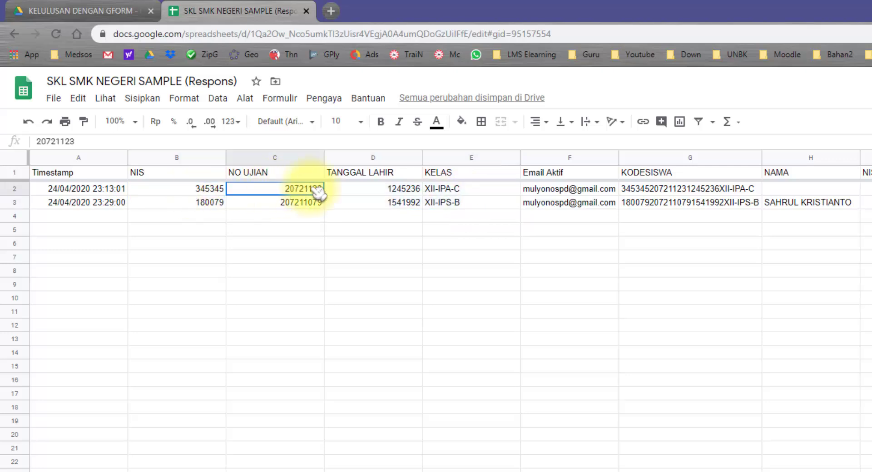
click(370, 190)
click(467, 193)
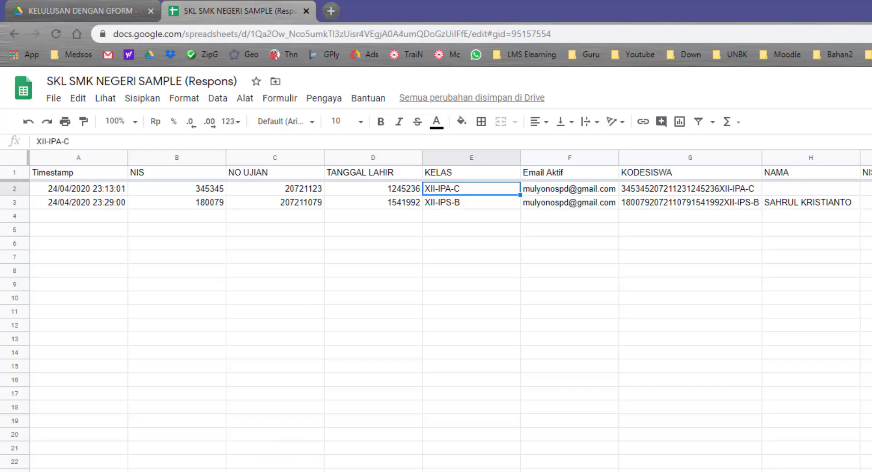
Step: Check the student records on the DB sheet and return to the form responses
key(ctrl+shift+Page_Down)
scroll(161, 419, down, 3)
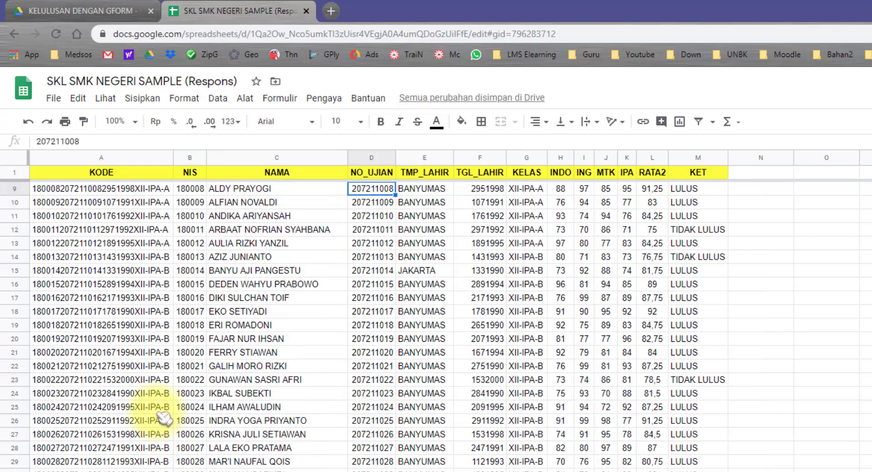
scroll(164, 418, up, 3)
key(ctrl+shift+Page_Up)
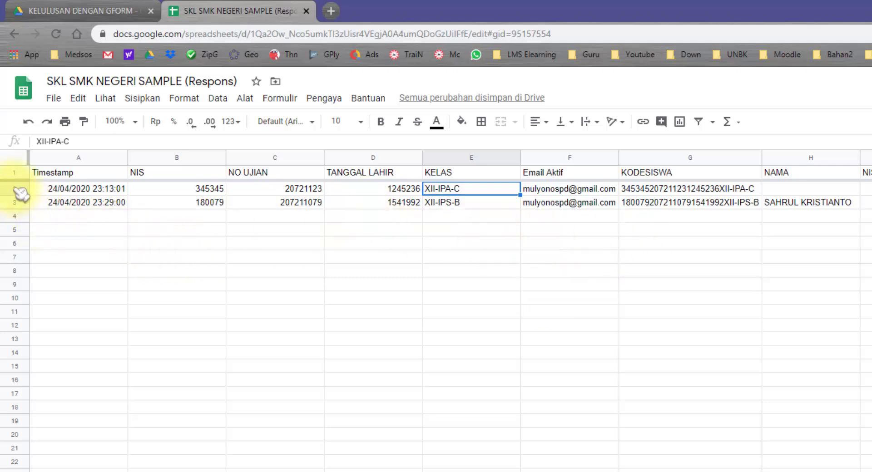
Step: Examine both response rows across the looked-up student columns, including NAMA, NIS_SISWA and NO_UJIAN_SISWA
drag(15, 189, 15, 202)
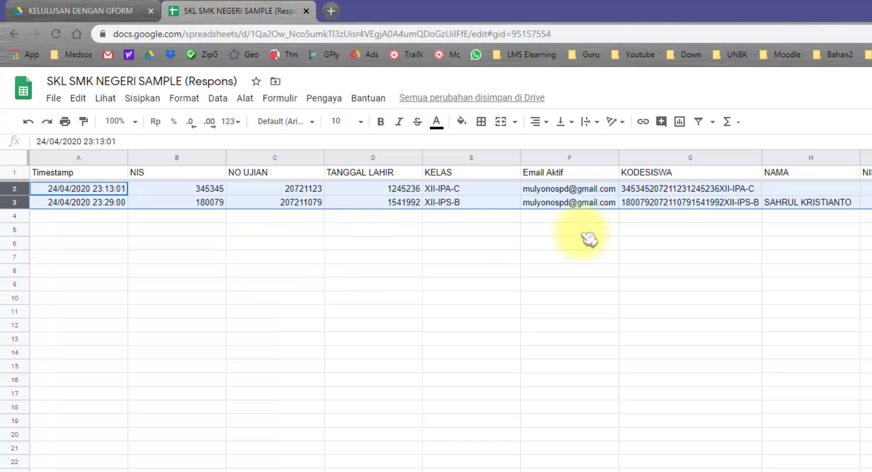
click(813, 190)
click(865, 190)
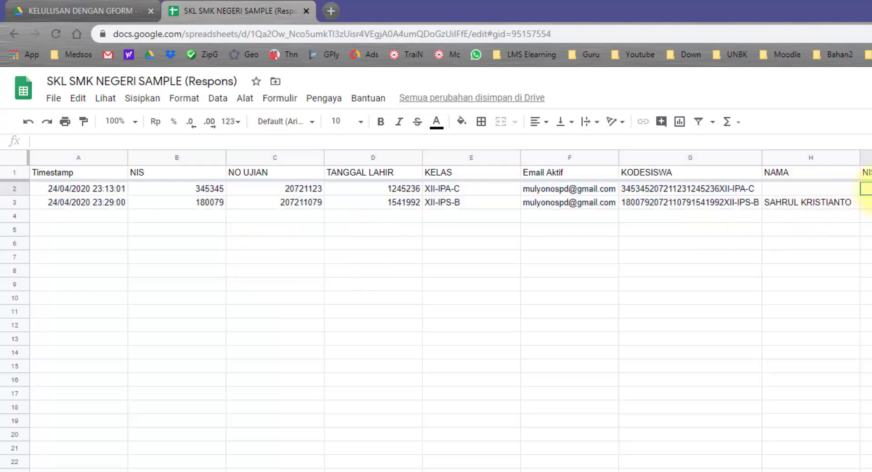
scroll(865, 189, right, 2)
key(Left)
key(Left)
key(Left)
key(Left)
key(Left)
key(Left)
key(Left)
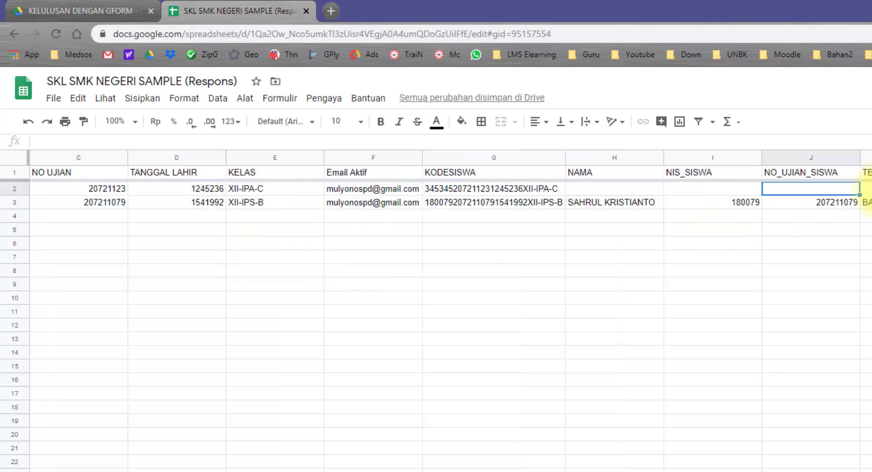
key(Left)
key(Left)
key(Left)
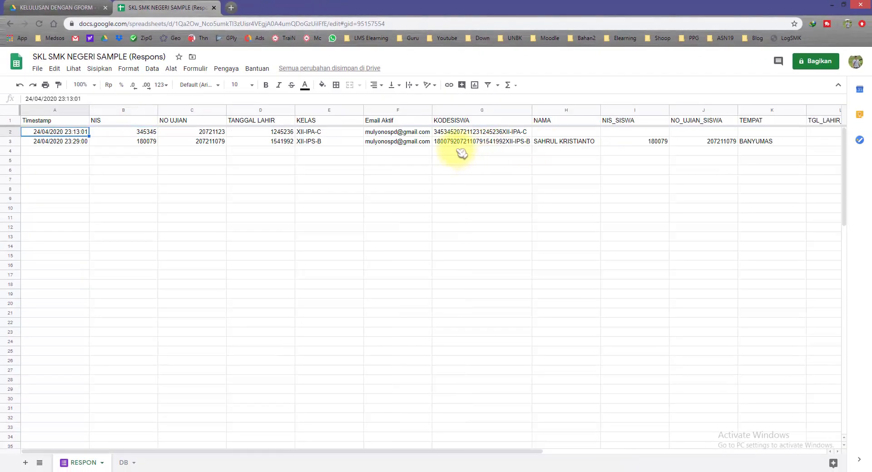
Step: Compare the two response rows, reading the second one's looked-up student data from NAMA through IND
click(195, 132)
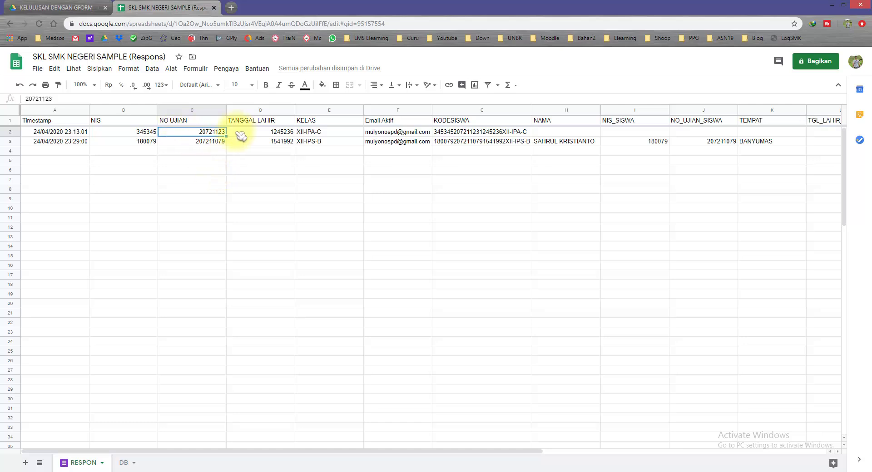
click(10, 132)
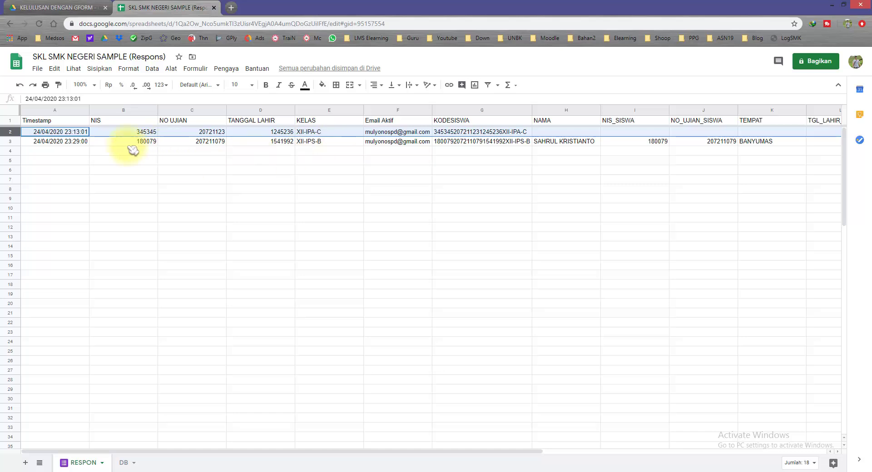
click(10, 142)
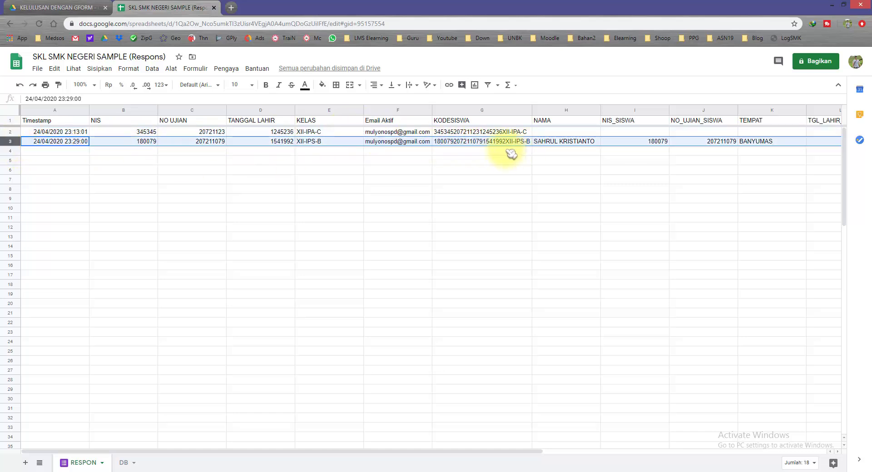
click(573, 145)
key(Right)
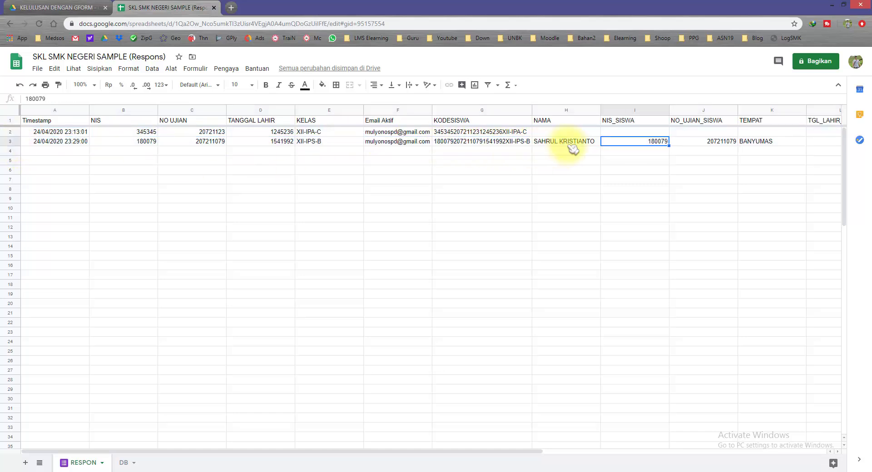
key(Right)
key(Right)
key(Right)
key(Right)
key(Right)
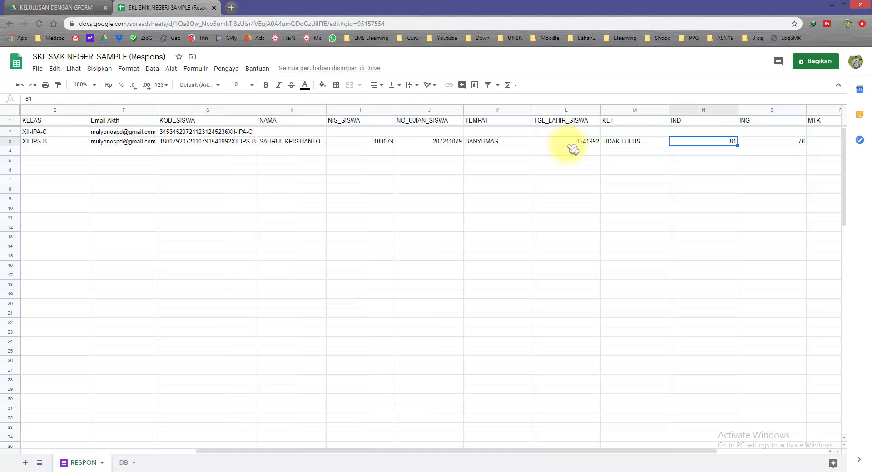
key(Left)
key(Left)
key(Left)
key(Left)
key(Left)
key(Left)
key(Left)
key(Left)
key(Left)
key(Left)
key(Left)
key(Left)
key(Left)
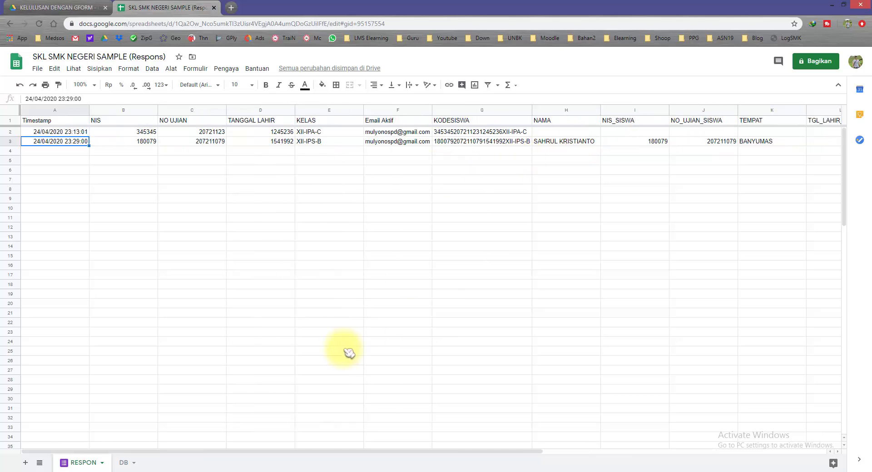
Step: Consult the line SETTING JOB DI AUTOCRAT in the 3.txt Notepad notes and return to the spreadsheet
click(214, 466)
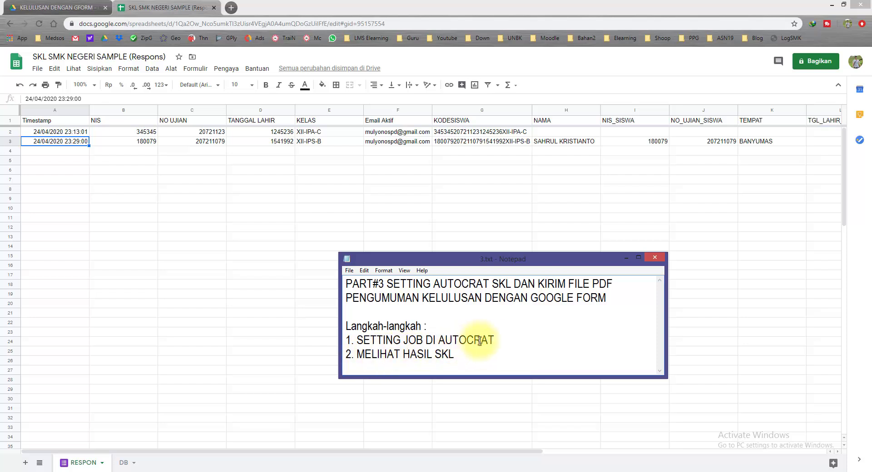
drag(495, 341, 357, 340)
click(262, 289)
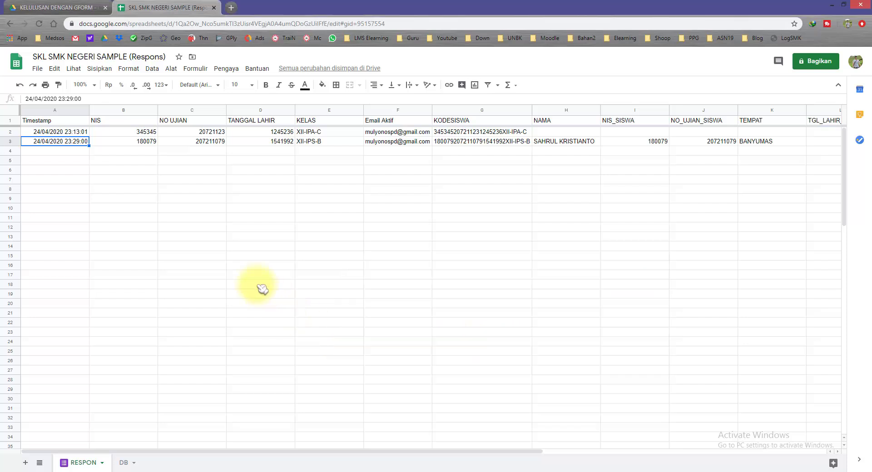
Step: Close the response spreadsheet and reopen SKL SMK NEGERI SAMPLE (Respons) from the KELULUSAN DENGAN GFORM folder in Drive
click(72, 8)
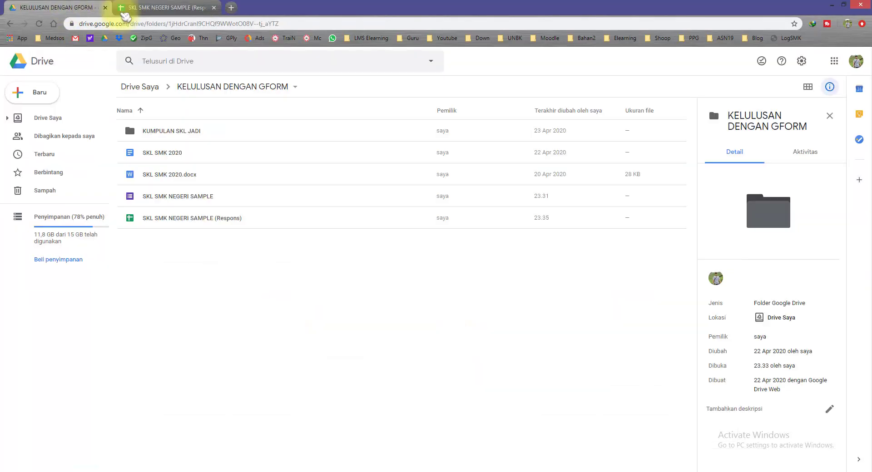
click(123, 12)
click(213, 7)
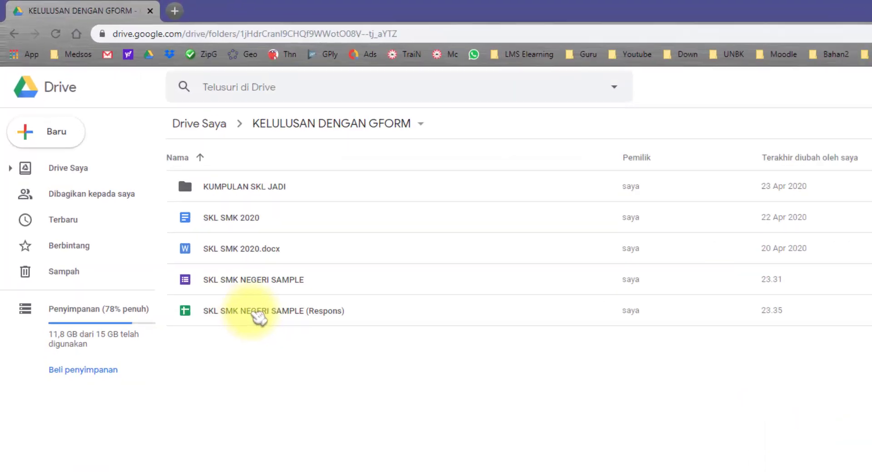
click(196, 219)
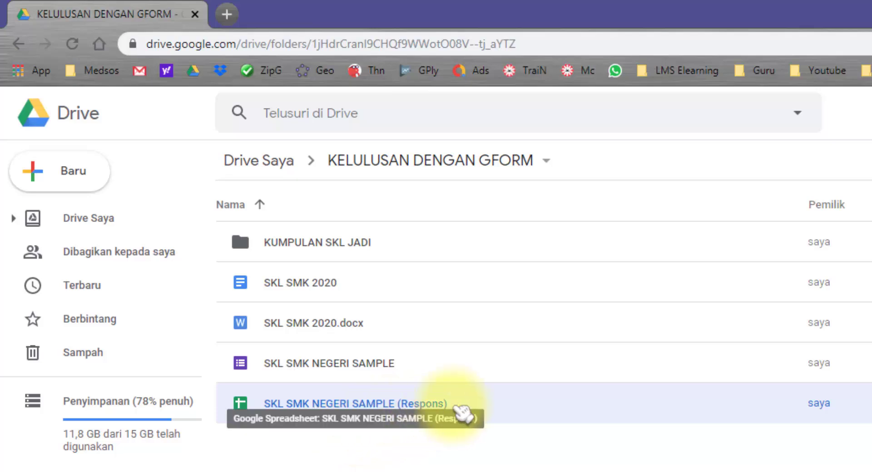
double_click(450, 404)
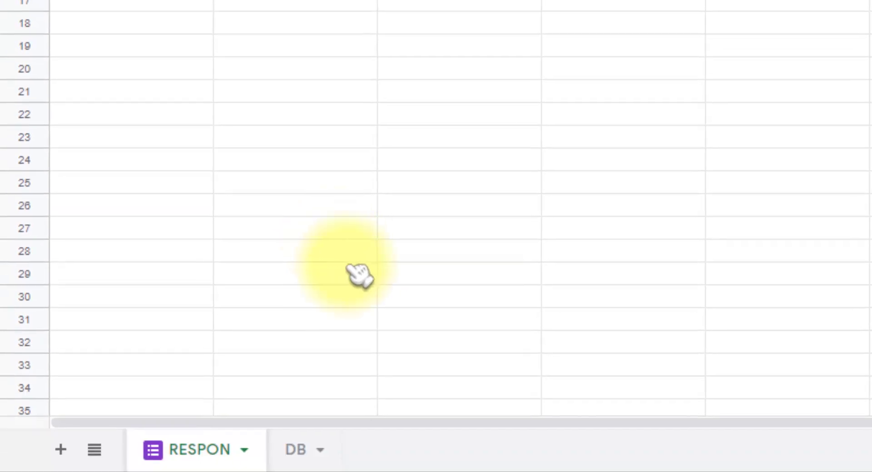
Step: View the student database on the DB sheet and go back to the RESPON sheet
click(302, 450)
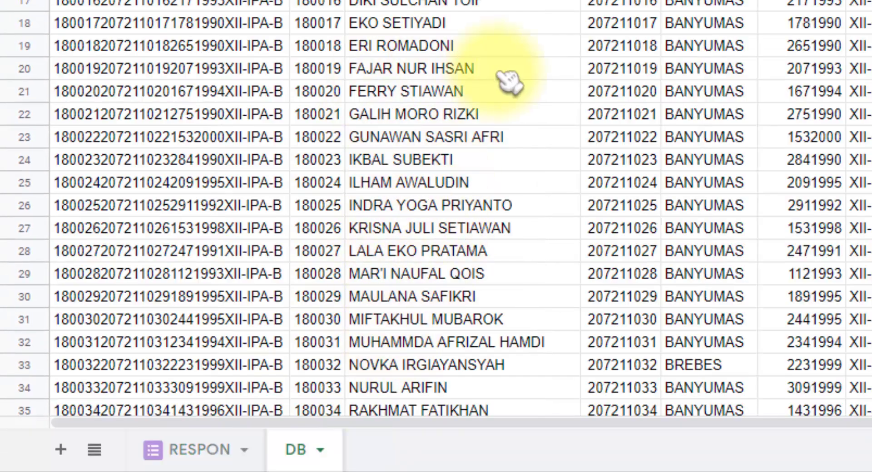
drag(682, 4, 745, 39)
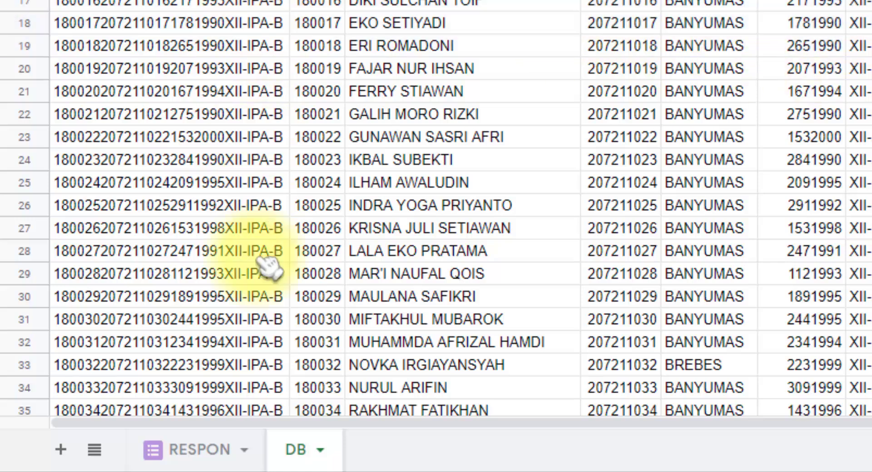
click(191, 448)
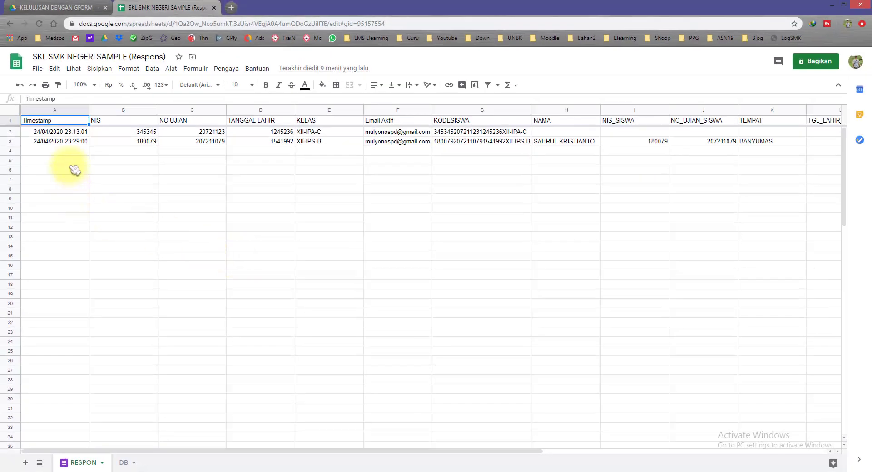
drag(74, 153, 423, 373)
click(345, 308)
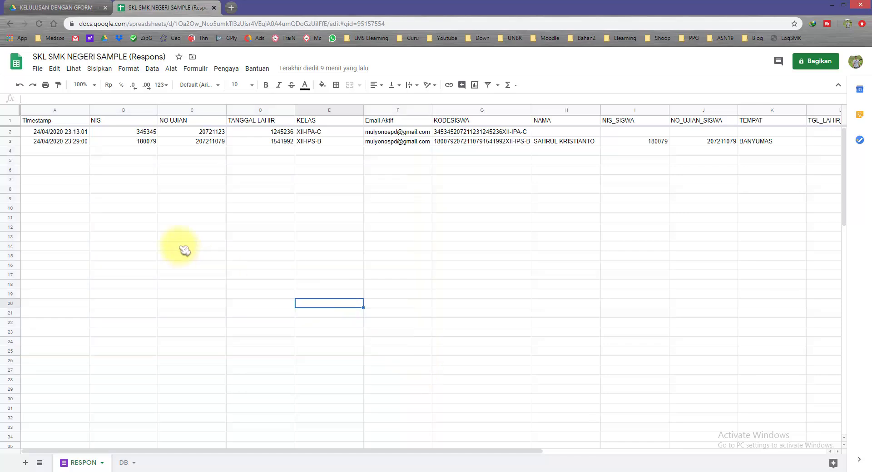
click(68, 153)
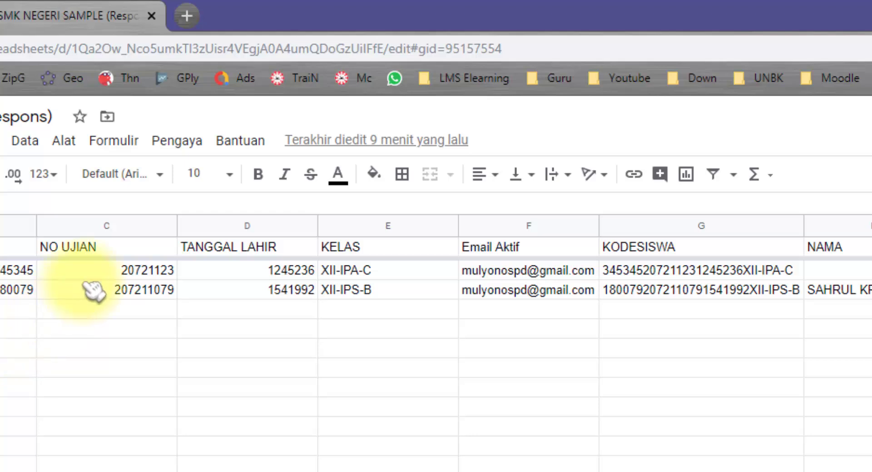
Step: Check the commands of the installed Autocrat add-on and open the G Suite Marketplace for spreadsheet add-ons
click(187, 145)
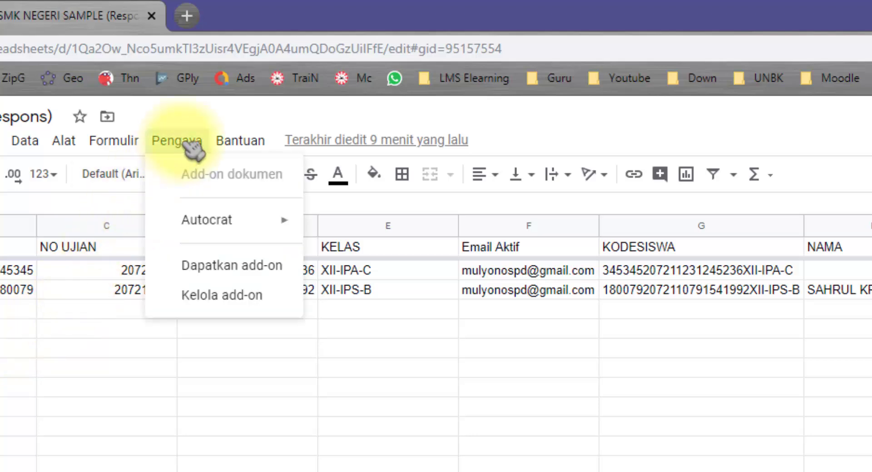
mouse_move(219, 229)
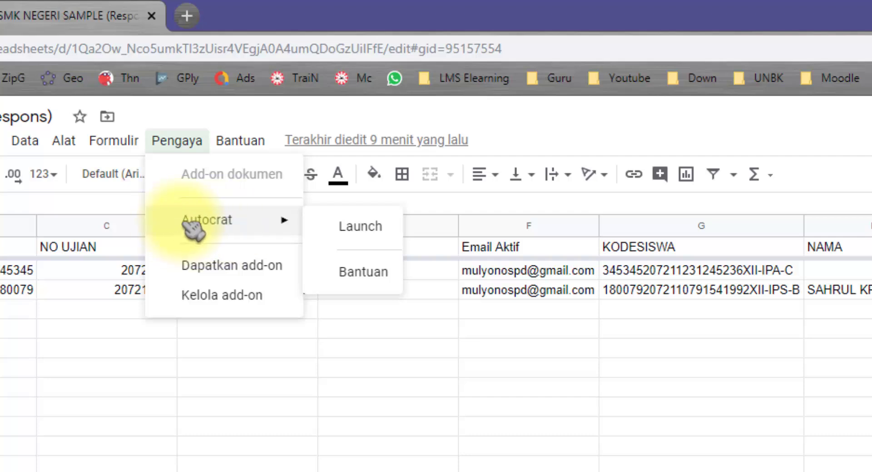
click(180, 145)
click(180, 144)
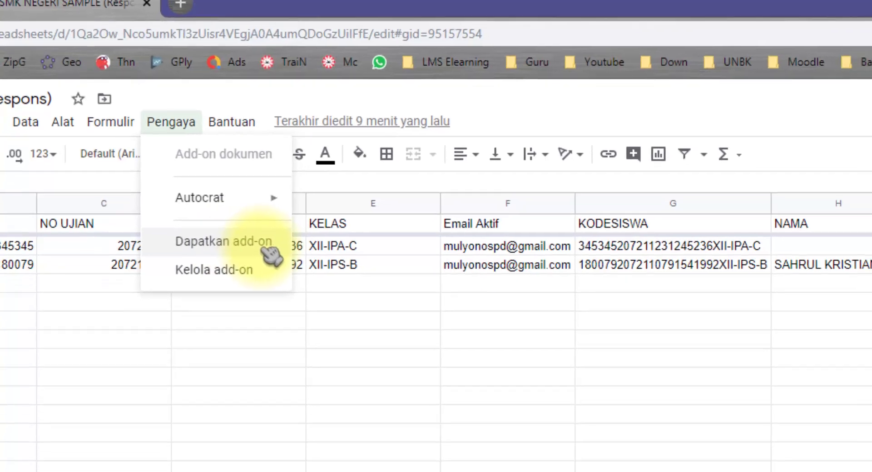
click(273, 269)
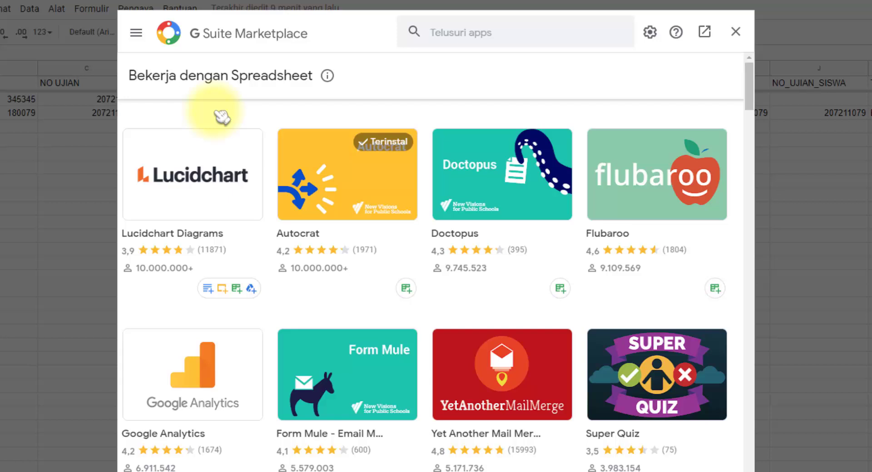
Step: Search the marketplace for Autocrat, view its listing page, and close the marketplace
click(448, 33)
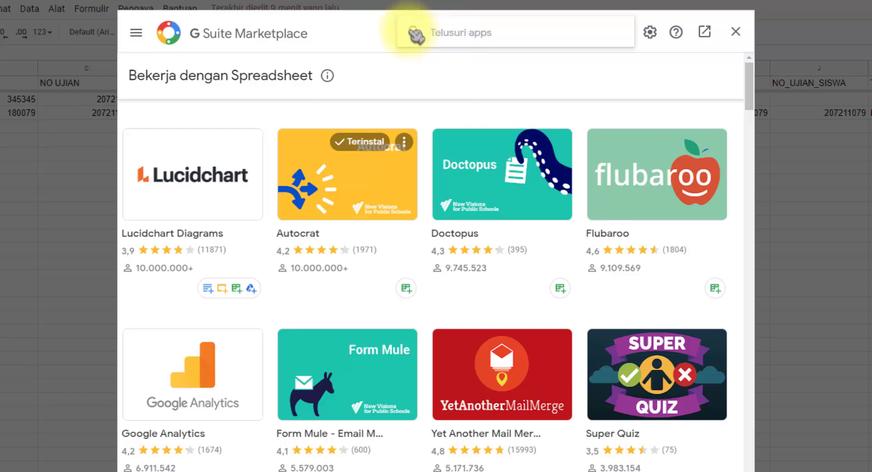
text(a)
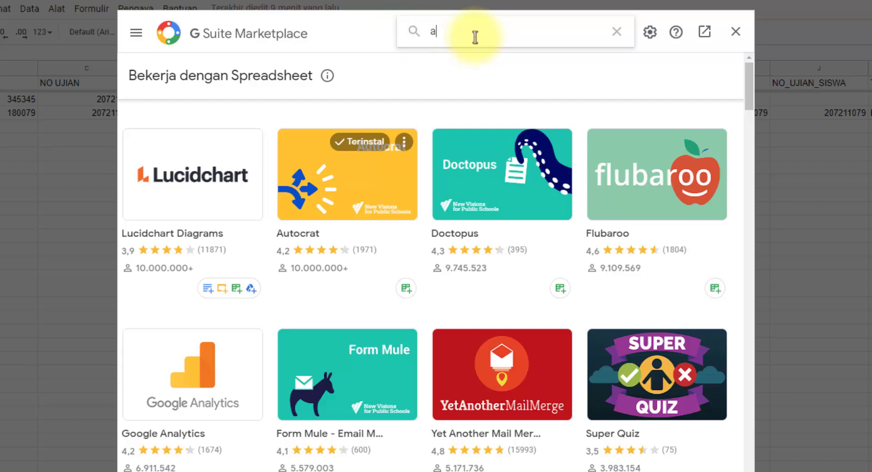
text(utocrat)
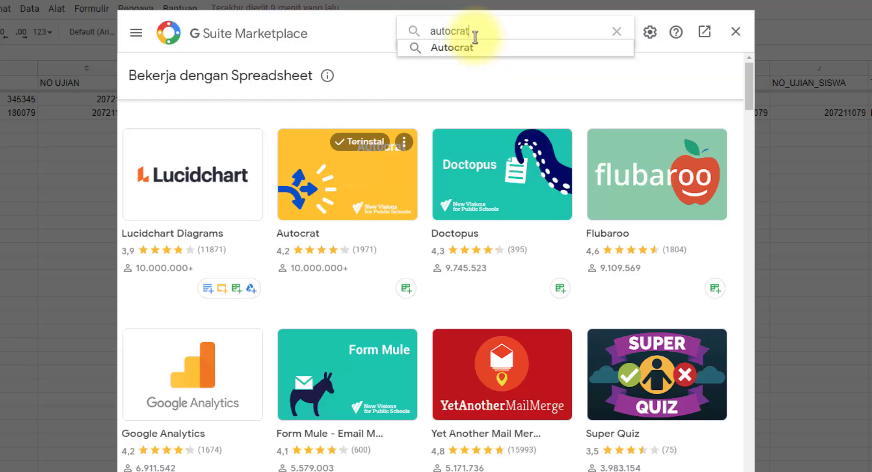
click(462, 50)
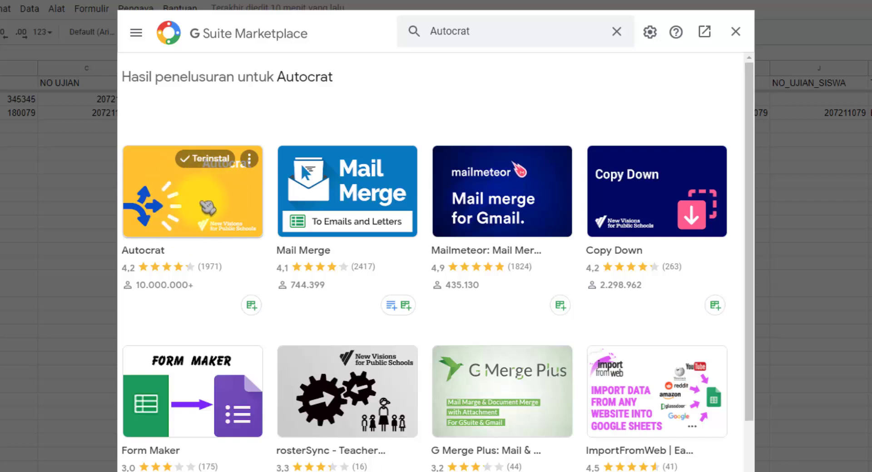
click(140, 199)
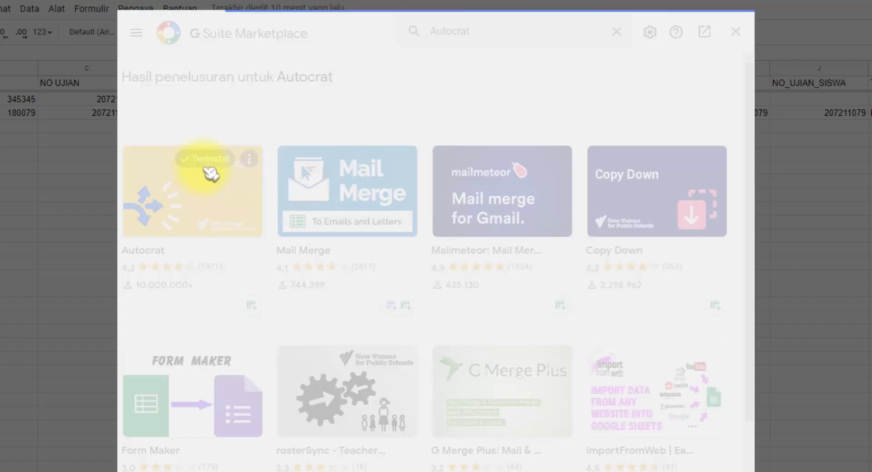
click(208, 172)
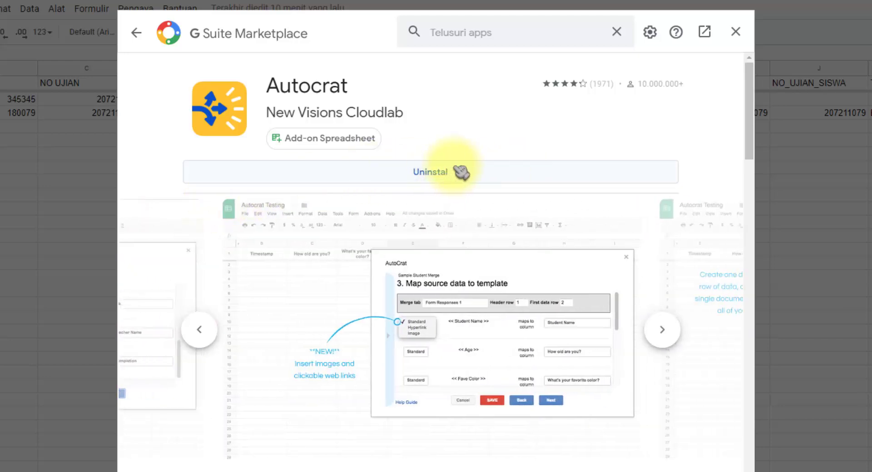
click(736, 33)
Step: Launch the Autocrat add-on from the response spreadsheet
click(144, 9)
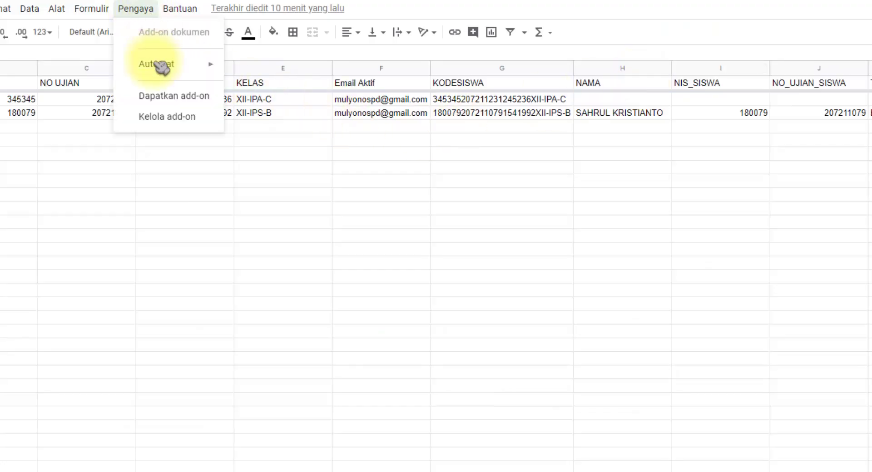
mouse_move(159, 66)
click(122, 195)
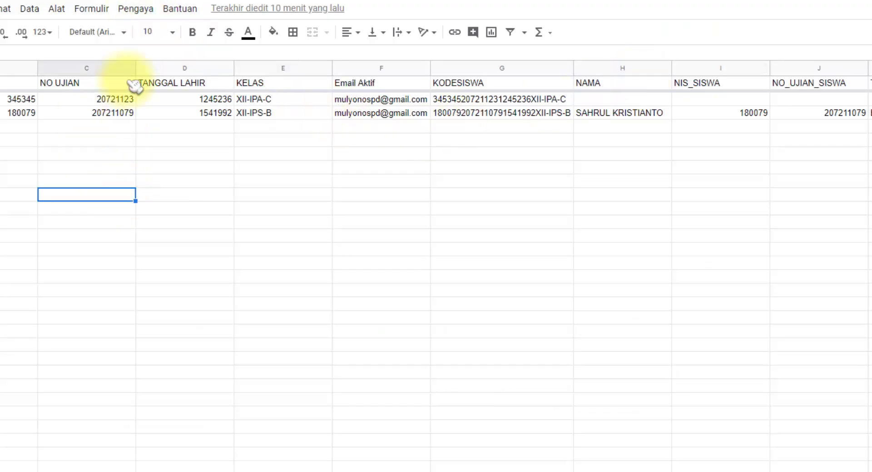
click(145, 10)
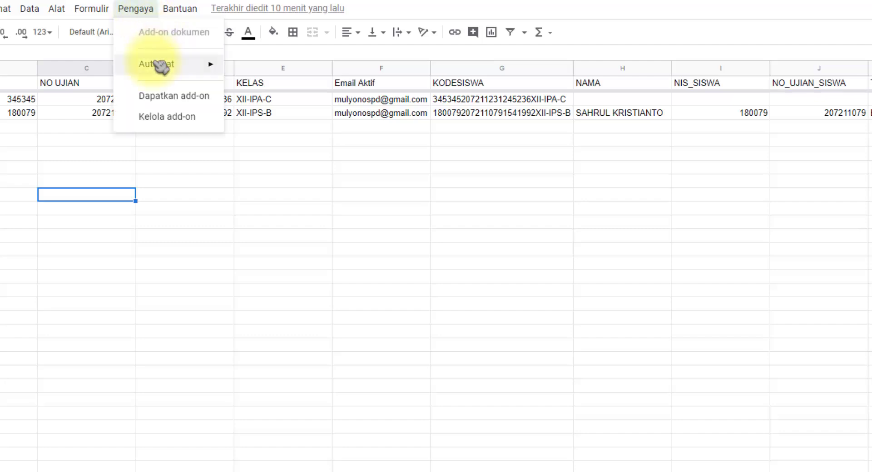
mouse_move(165, 68)
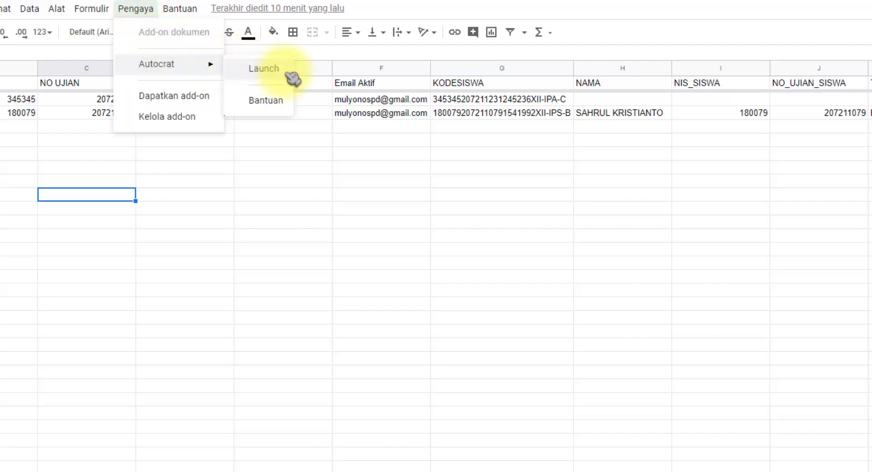
click(273, 71)
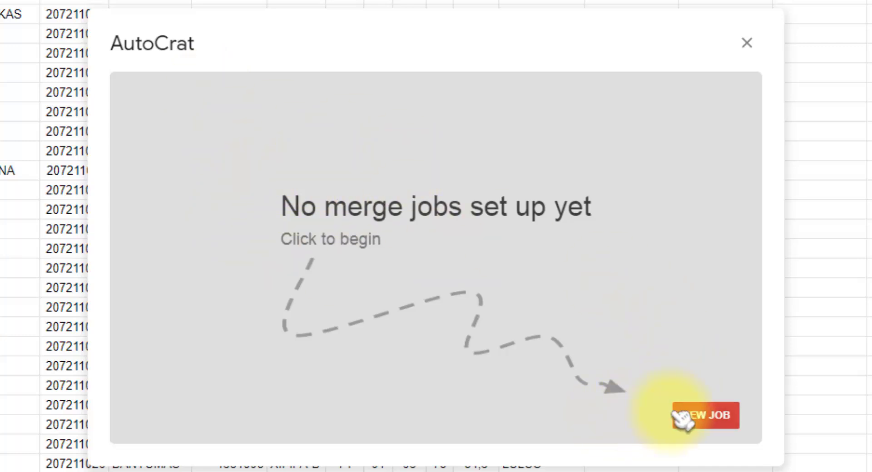
Step: Create a new merge job named SKL SMK 2020 and continue to the template selection
click(720, 420)
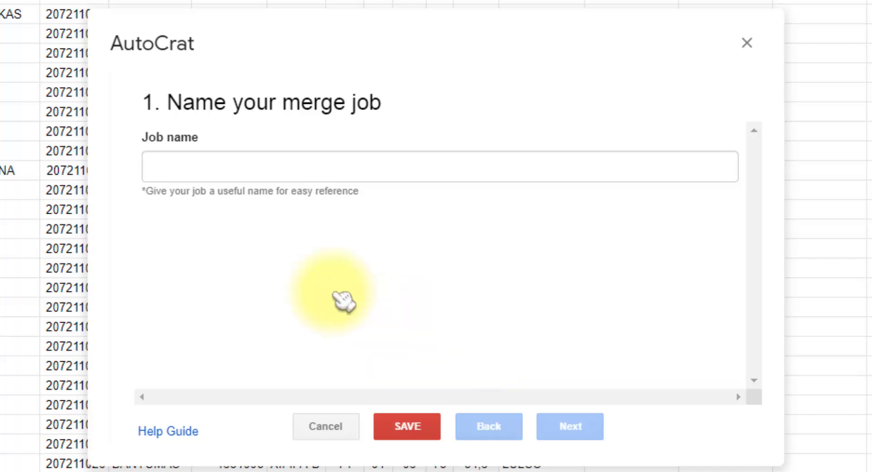
drag(171, 102, 428, 117)
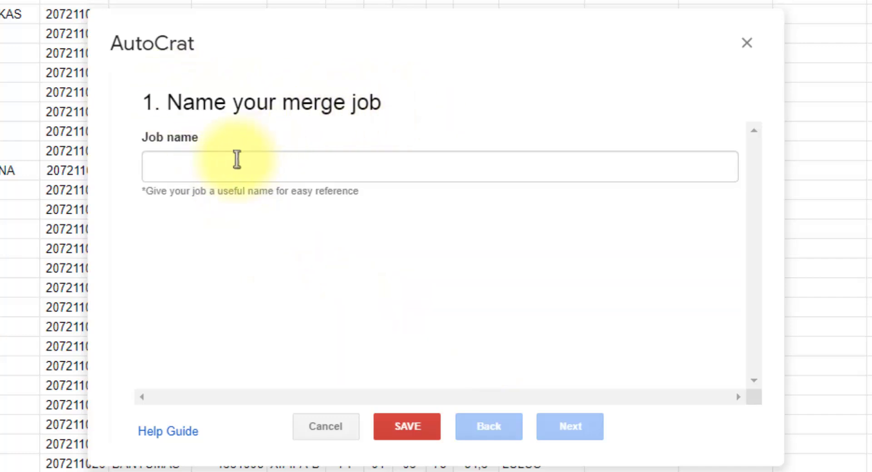
click(230, 159)
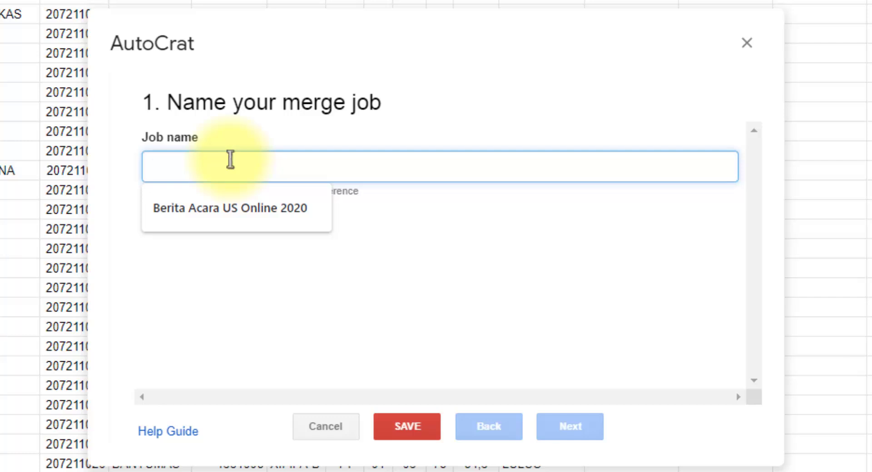
text(SKL SMK 2020)
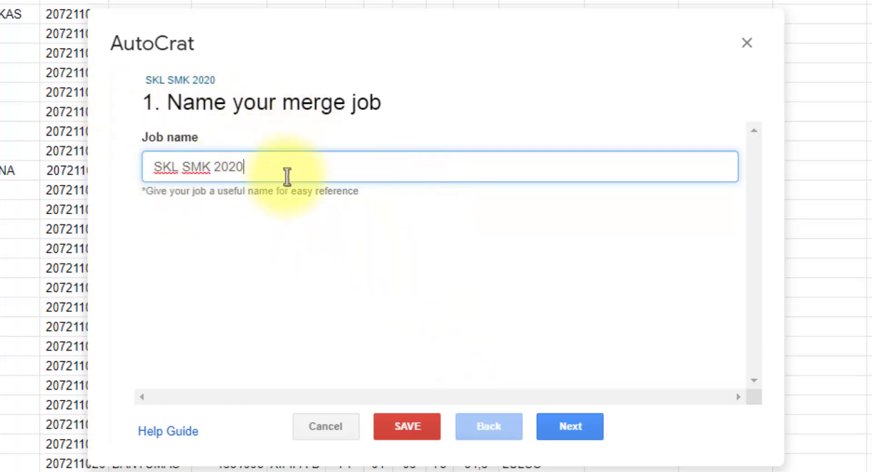
click(566, 425)
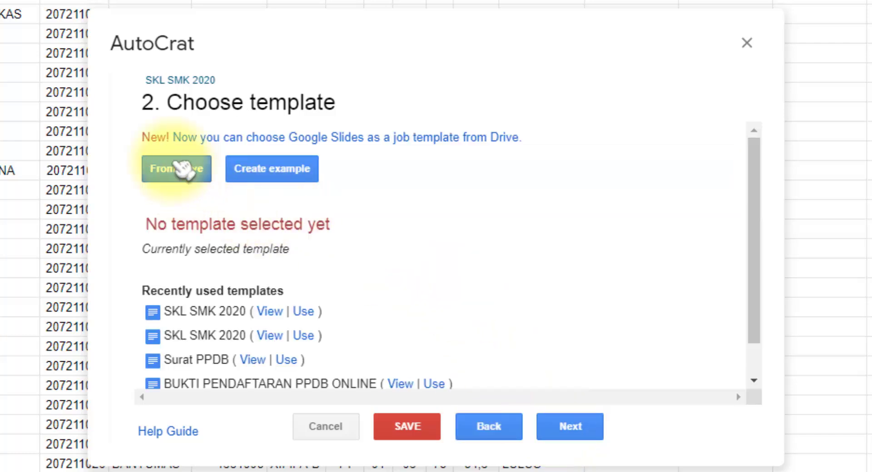
Step: Check the SKL SMK 2020 template document in the KELULUSAN DENGAN GFORM Drive folder and return to the spreadsheet
drag(146, 101, 340, 102)
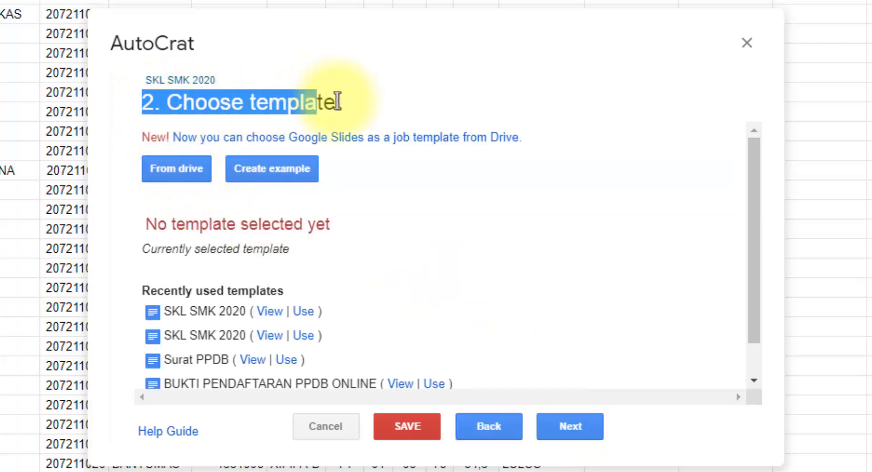
click(313, 99)
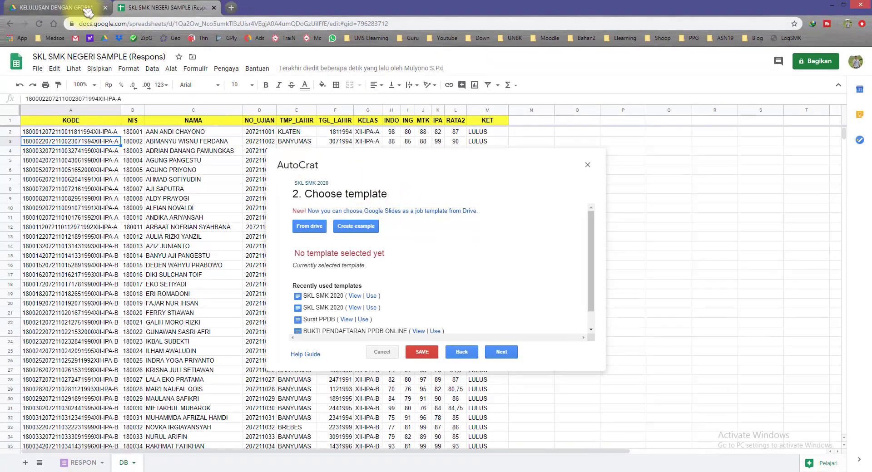
click(46, 7)
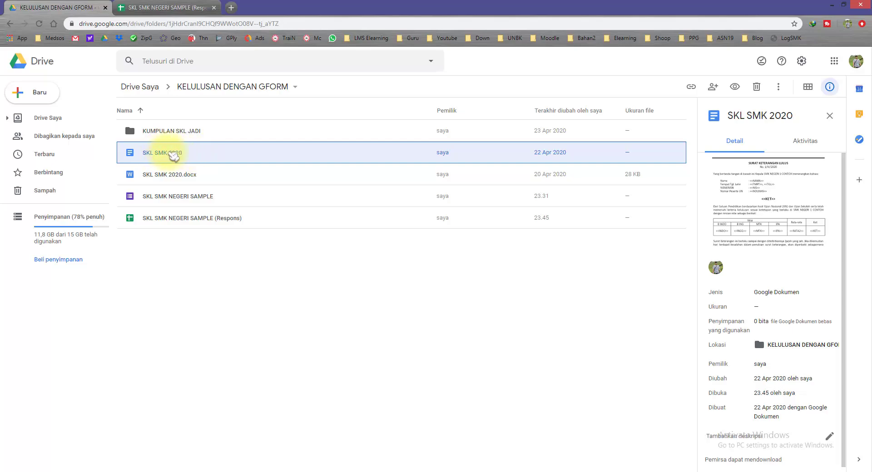
click(168, 7)
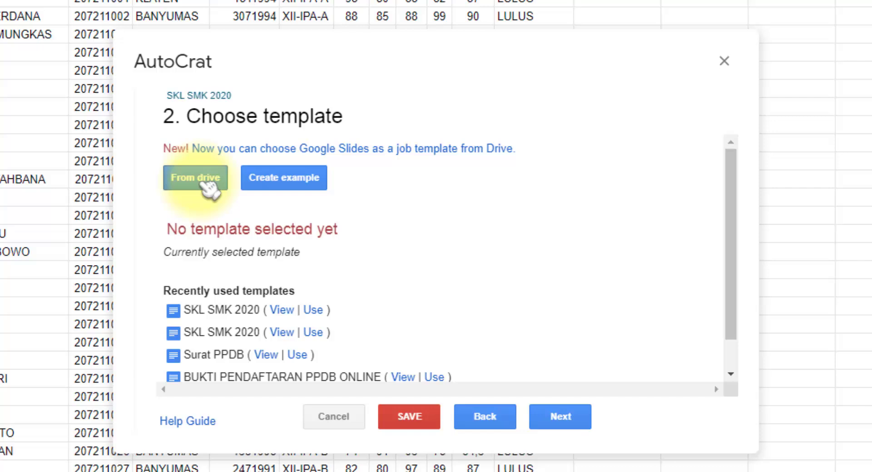
Step: Search Drive for SKL SMK 2020, use the Google Docs file dated Apr 22, 2020 as the job template, and continue to data mapping
click(315, 231)
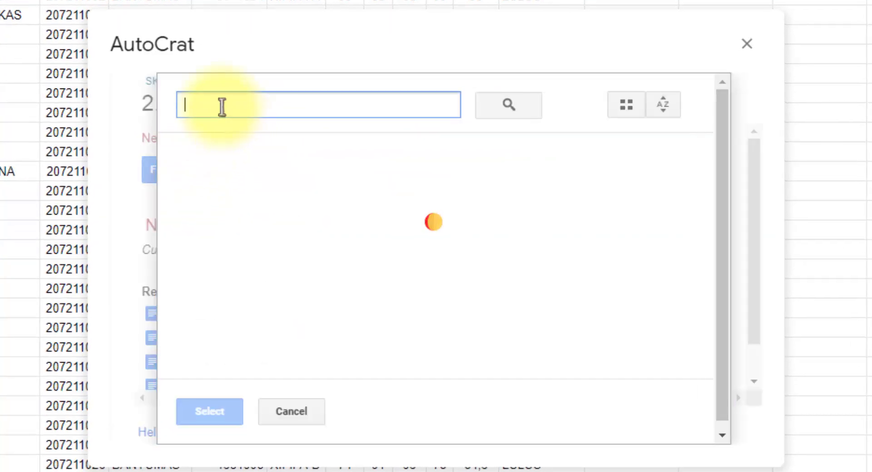
text(SKL SMK 2020)
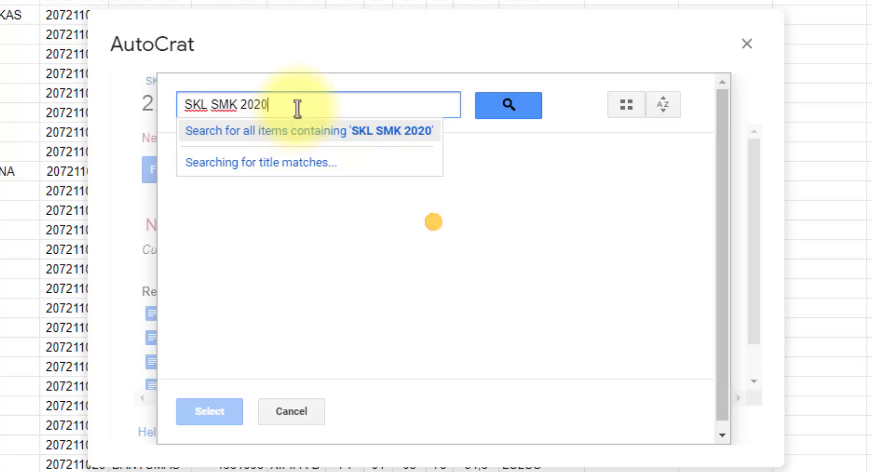
key(Return)
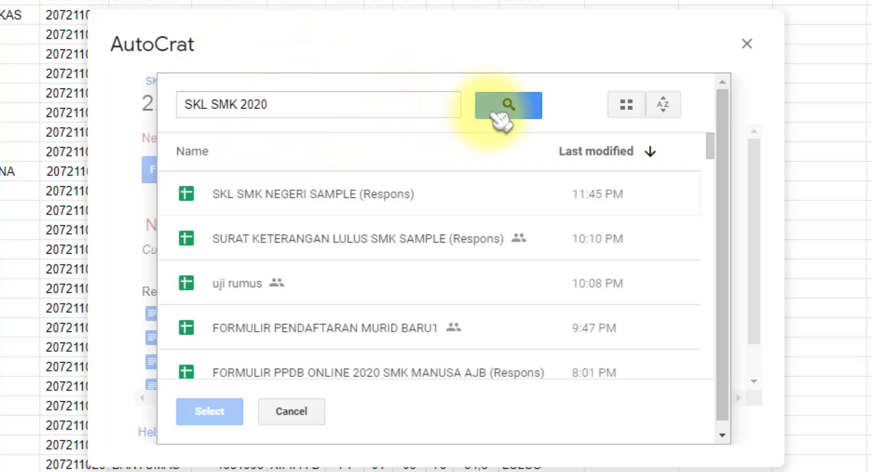
click(523, 109)
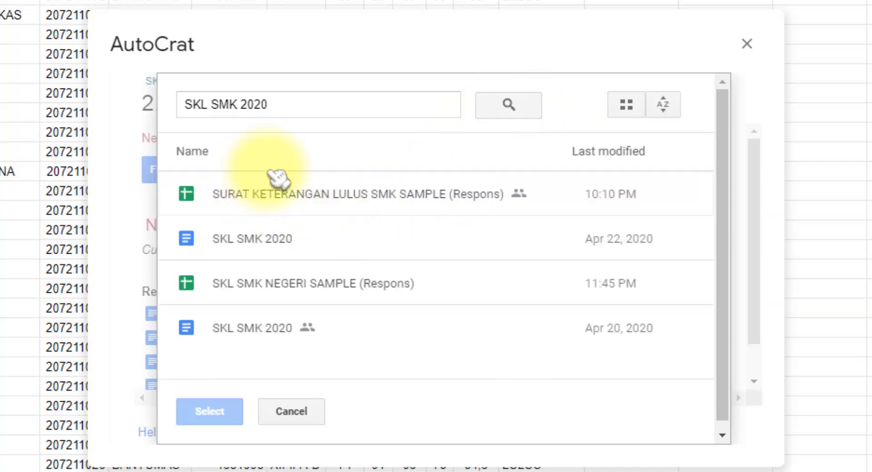
click(321, 246)
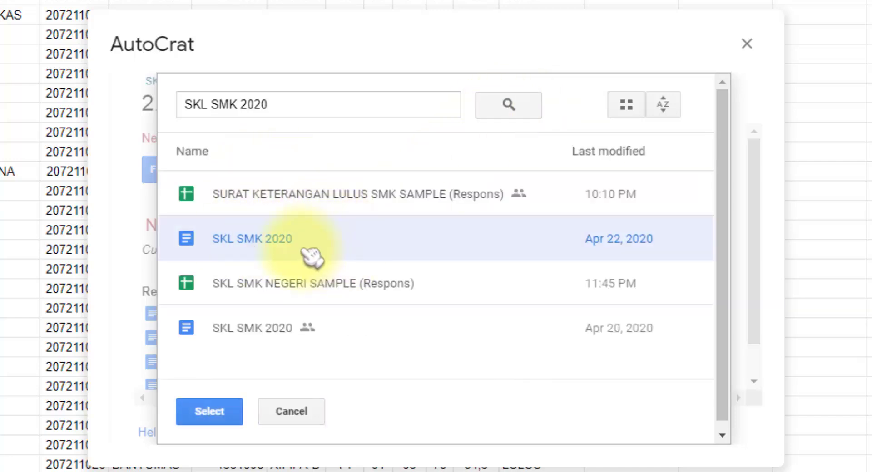
click(210, 411)
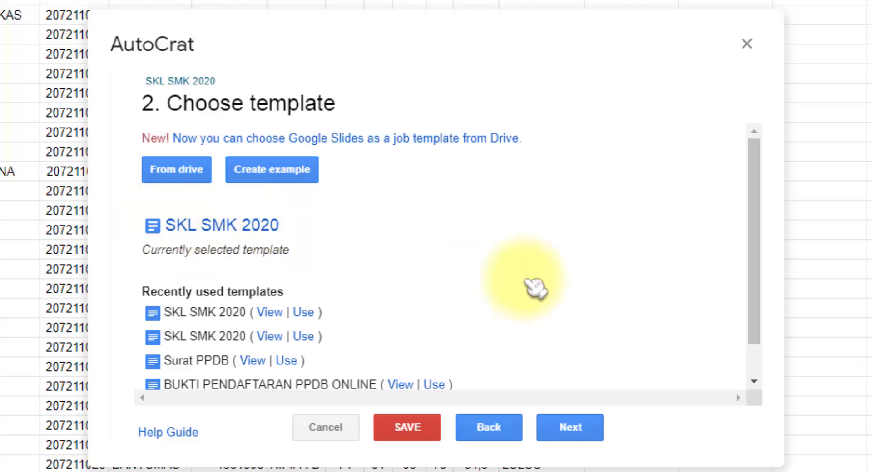
click(572, 430)
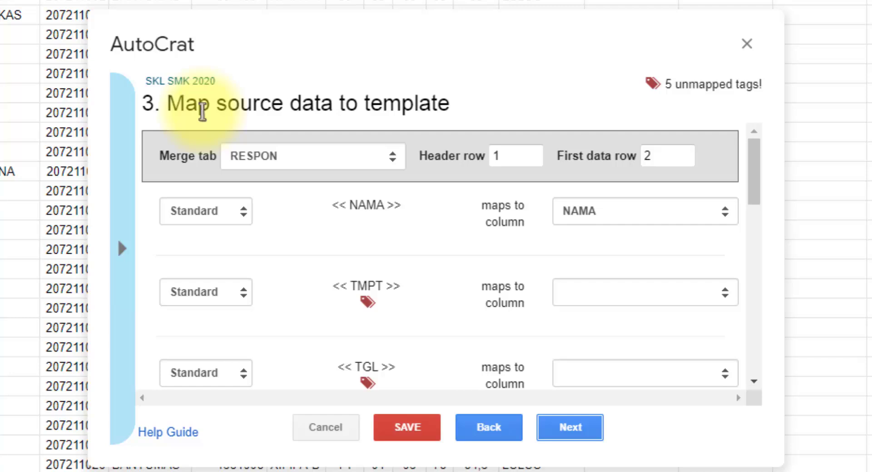
Step: Map the TMPT template tag to the TEMPAT column of the RESPON sheet
drag(185, 105, 415, 97)
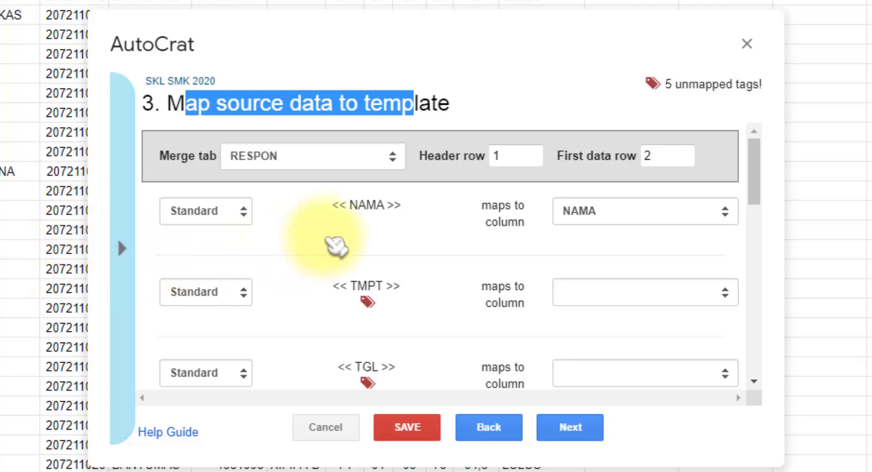
double_click(356, 208)
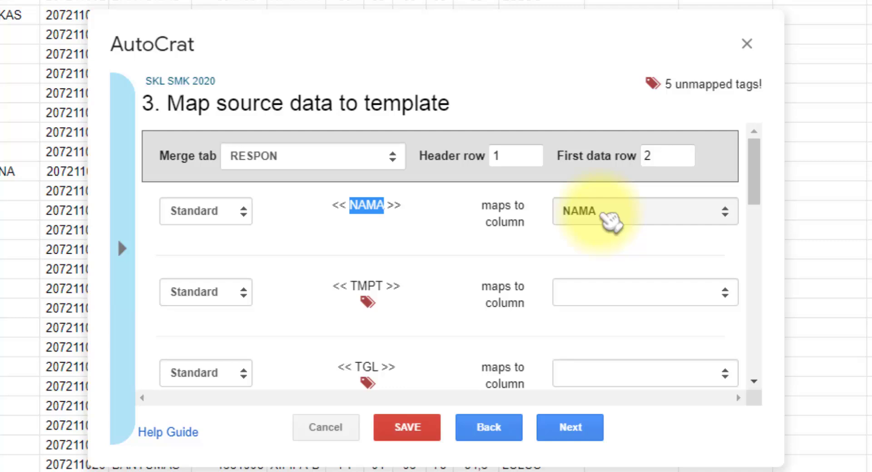
drag(357, 286, 397, 286)
click(604, 300)
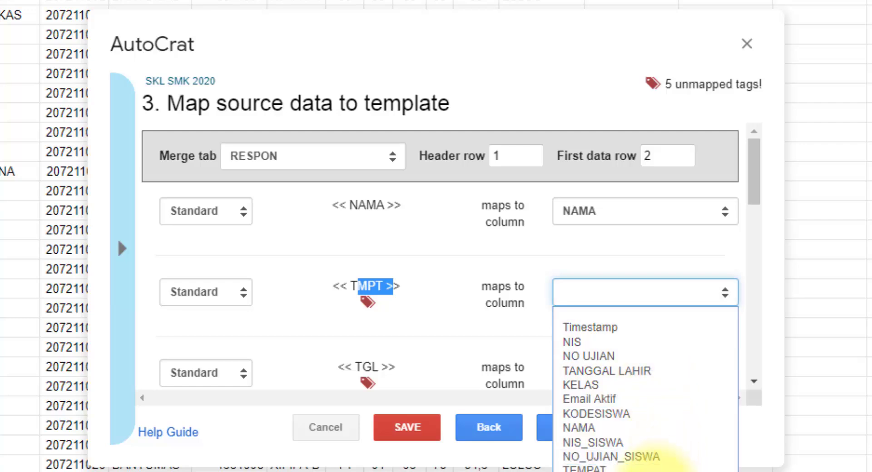
click(609, 468)
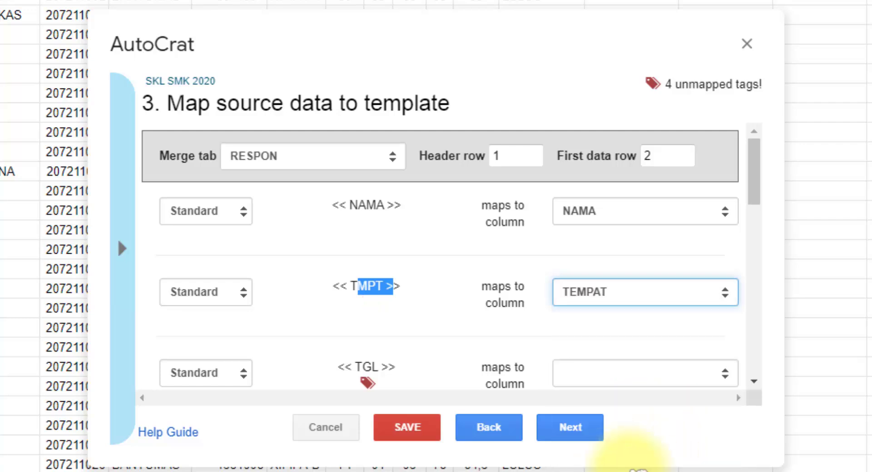
Step: Check the column choices for the TGL tag, close the AutoCrat mapping, and bring the birth date columns of the RESPON sheet into view
scroll(400, 327, down, 4)
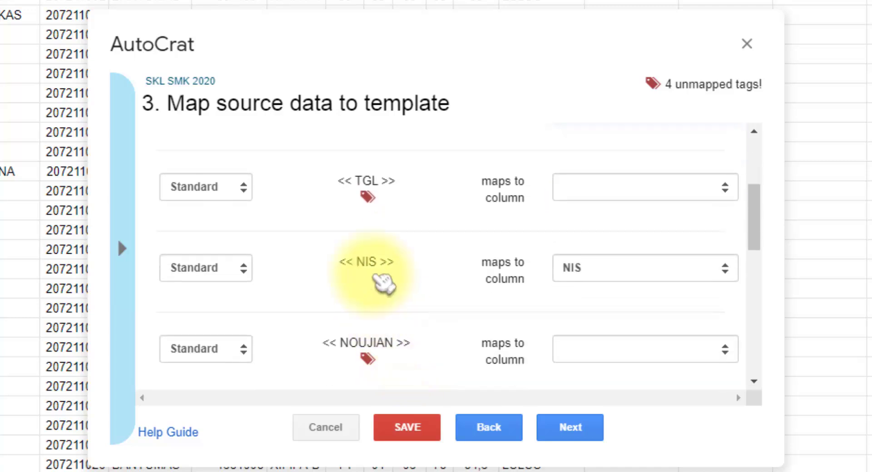
click(586, 195)
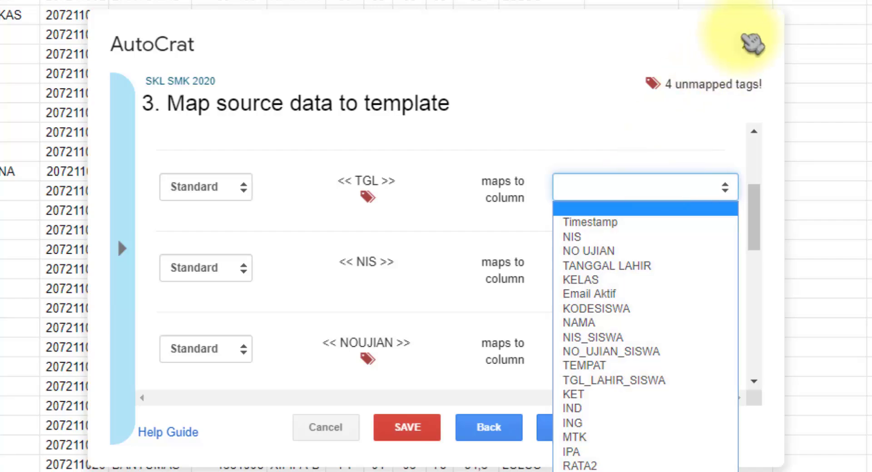
click(752, 43)
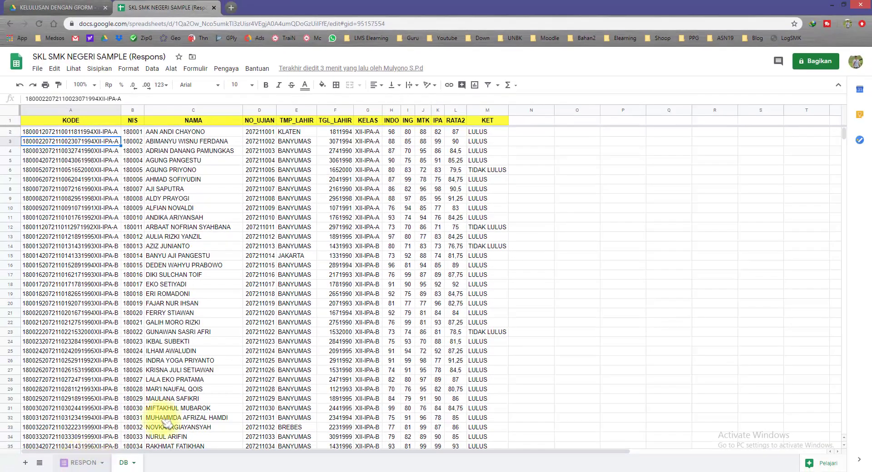
click(265, 121)
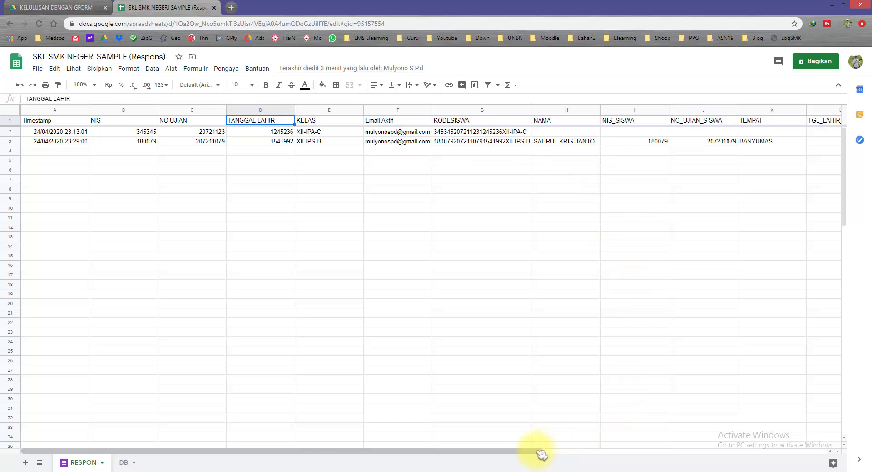
drag(541, 454, 600, 451)
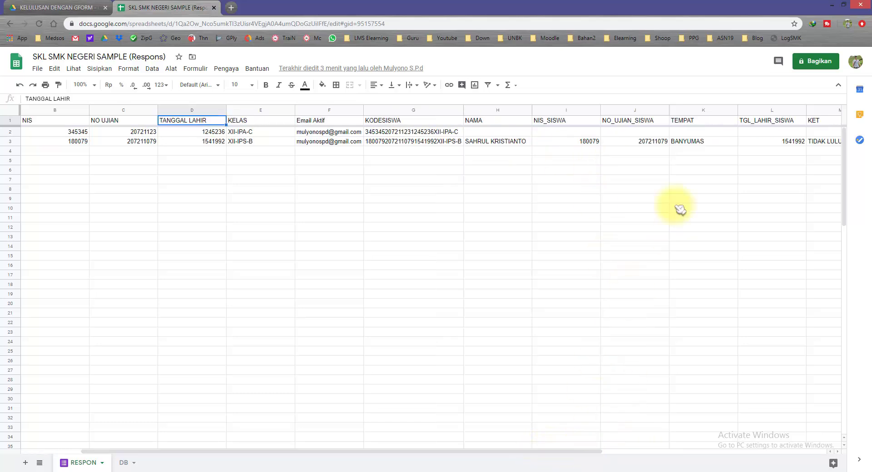
Step: Try a red fill on the TANGGAL LAHIR and TGL_LAHIR_SISWA header cells and undo it
click(755, 121)
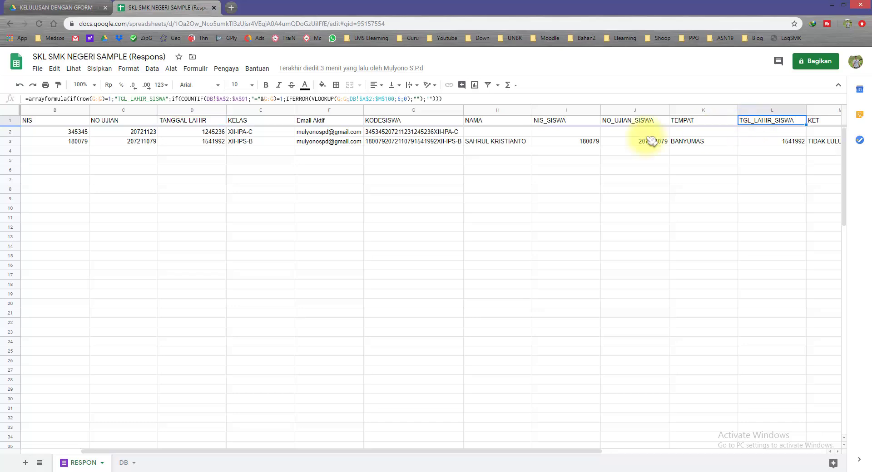
click(203, 123)
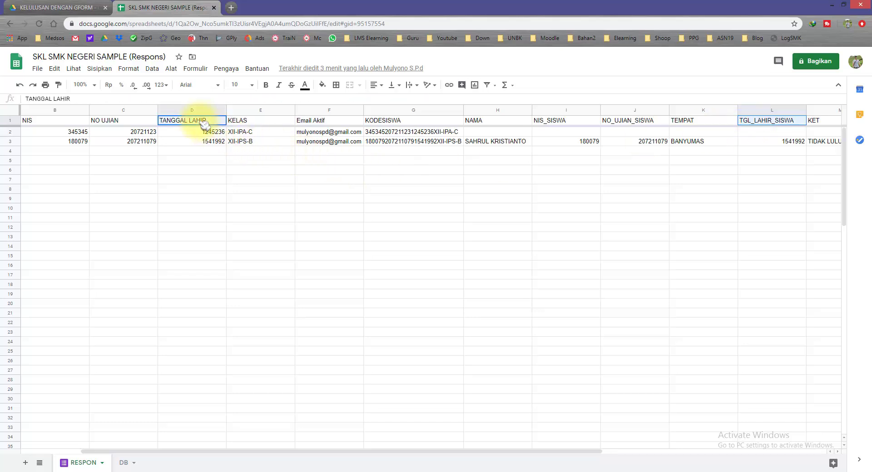
click(322, 84)
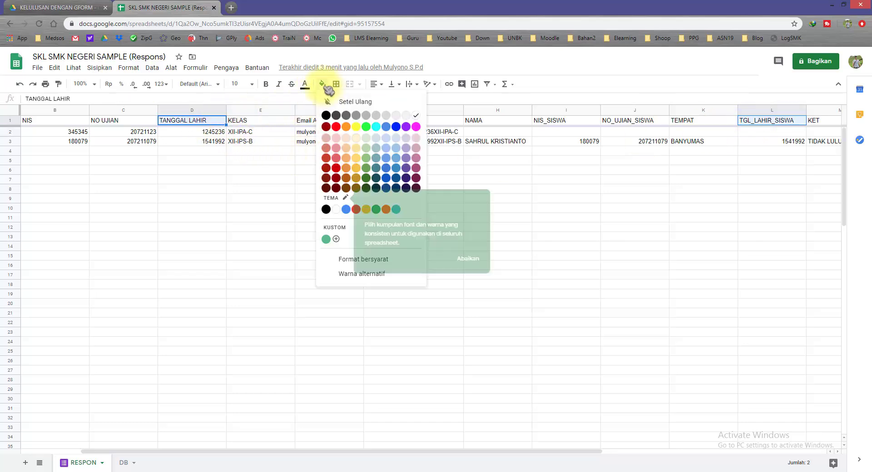
click(337, 127)
click(283, 210)
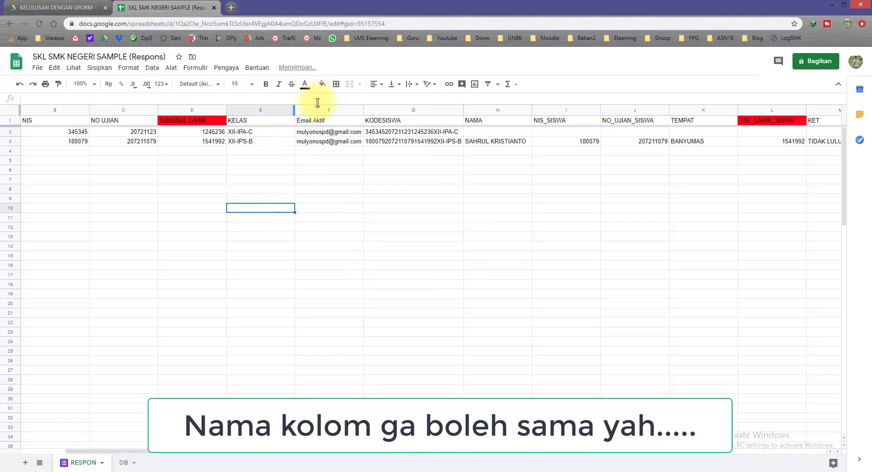
key(ctrl+z)
Step: Fill the TANGGAL LAHIR and TGL_LAHIR_SISWA header cells with yellow
click(322, 84)
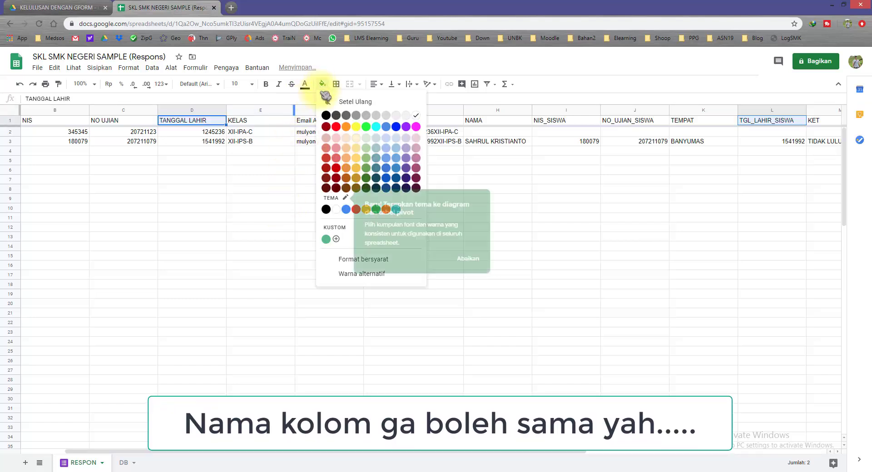
click(356, 127)
click(205, 162)
Step: Compare the submitted TANGGAL LAHIR column with the TGL_LAHIR_SISWA lookup column and the source data in the DB sheet
click(194, 122)
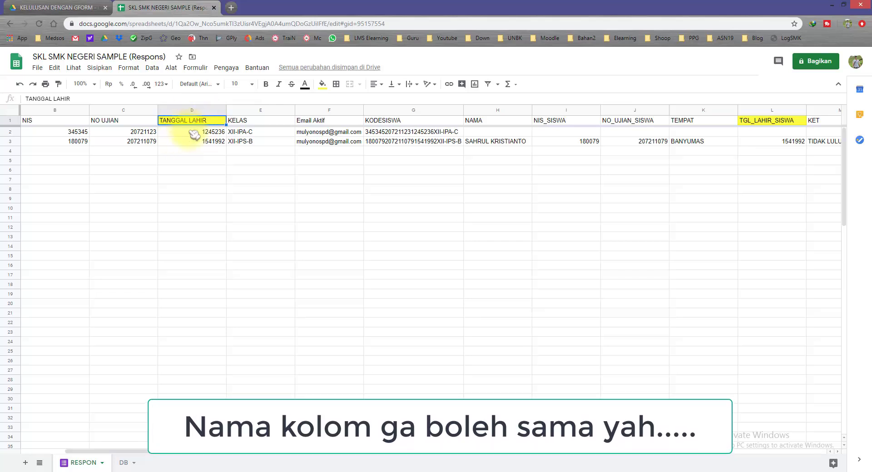
click(194, 133)
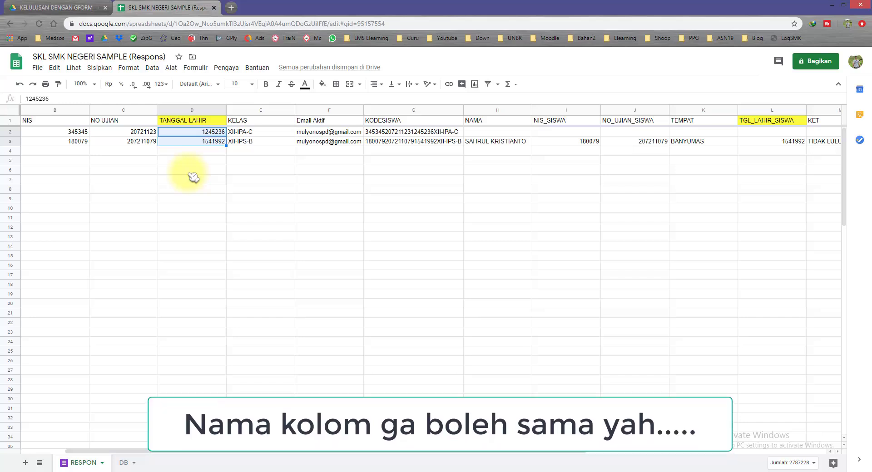
click(191, 133)
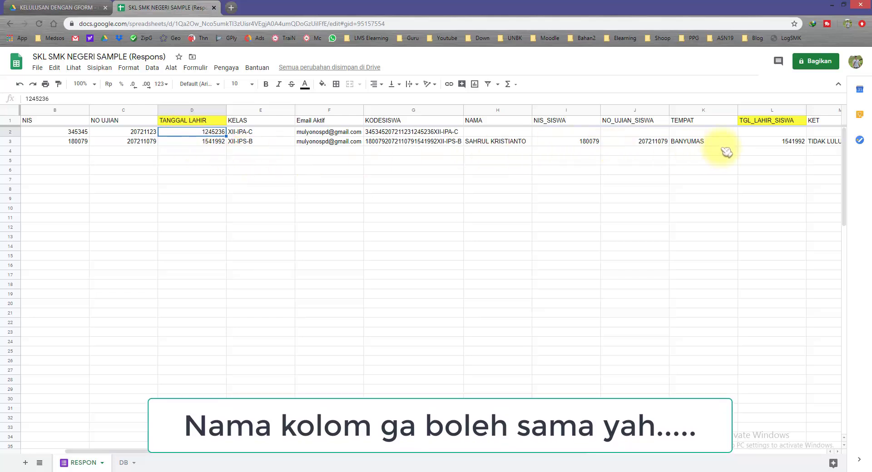
click(767, 122)
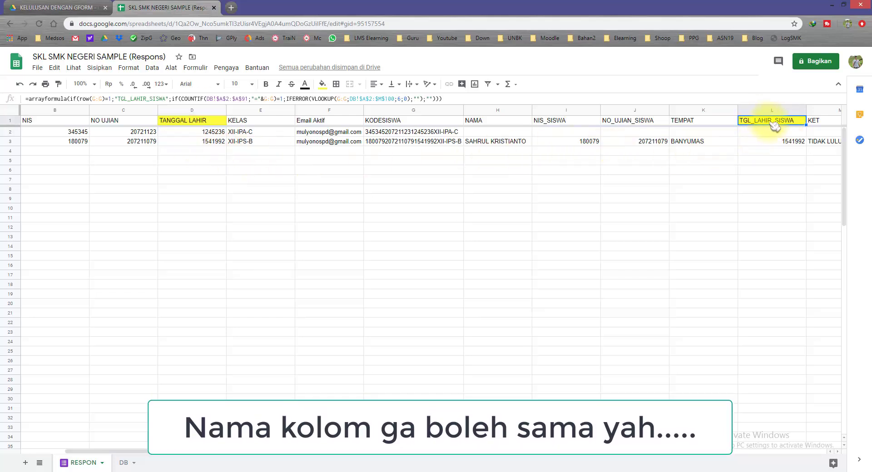
click(768, 133)
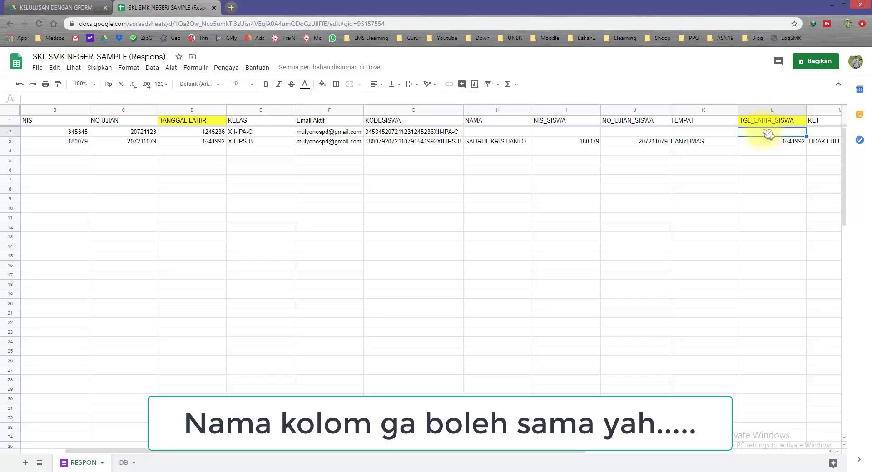
click(124, 463)
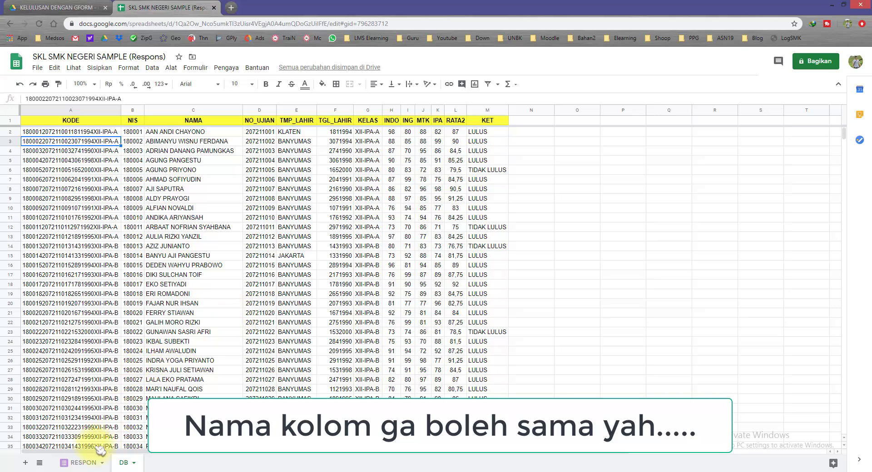
click(79, 464)
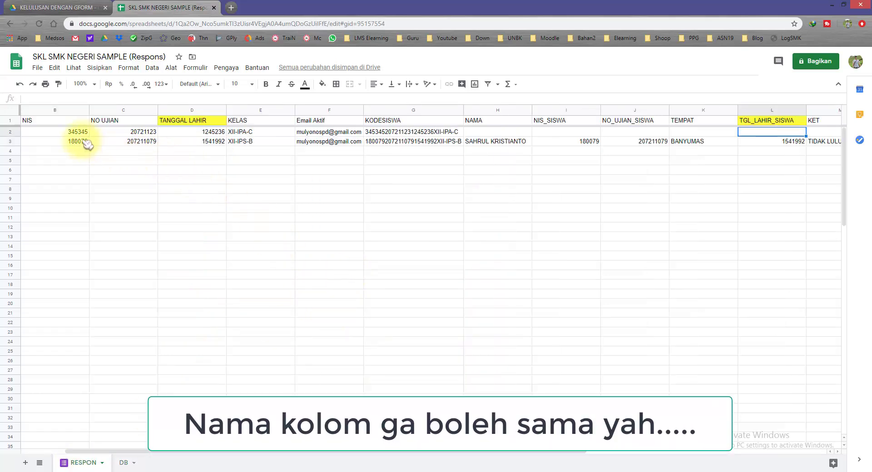
Step: Compare the submitted NIS, NO UJIAN, TANGGAL LAHIR and KELAS entries in row 2 with that row's lookup columns from NAMA to TGL_LAHIR_SISWA
click(64, 133)
click(123, 132)
click(193, 132)
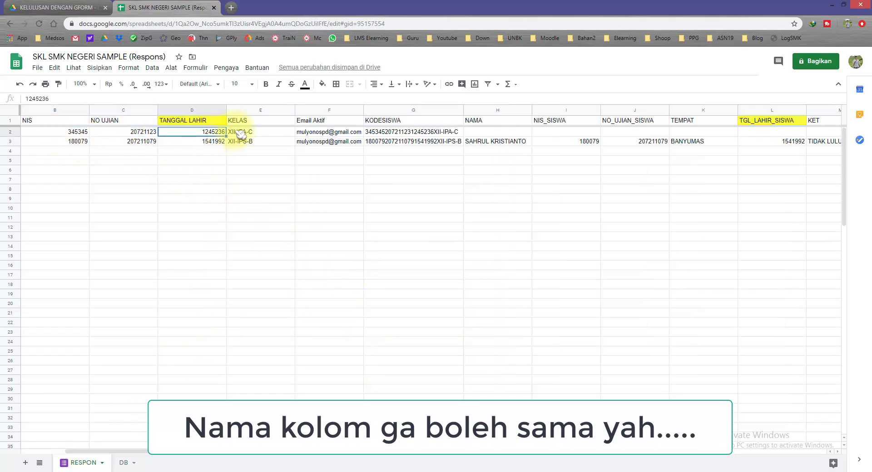
click(239, 131)
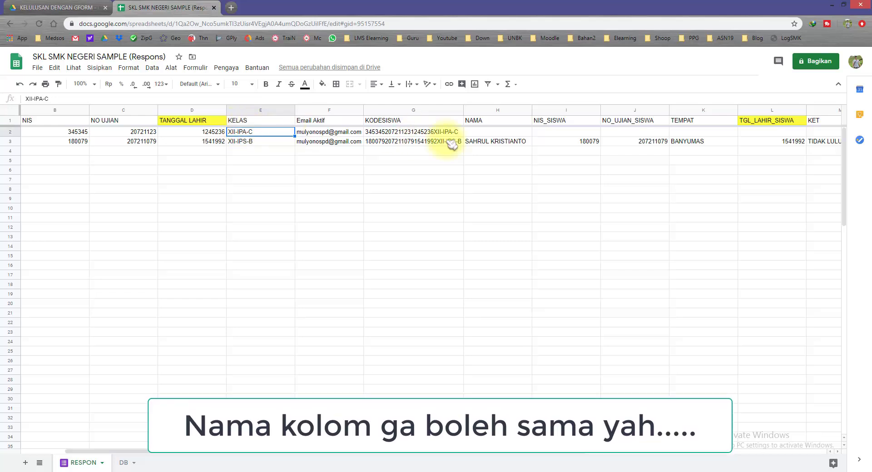
click(755, 132)
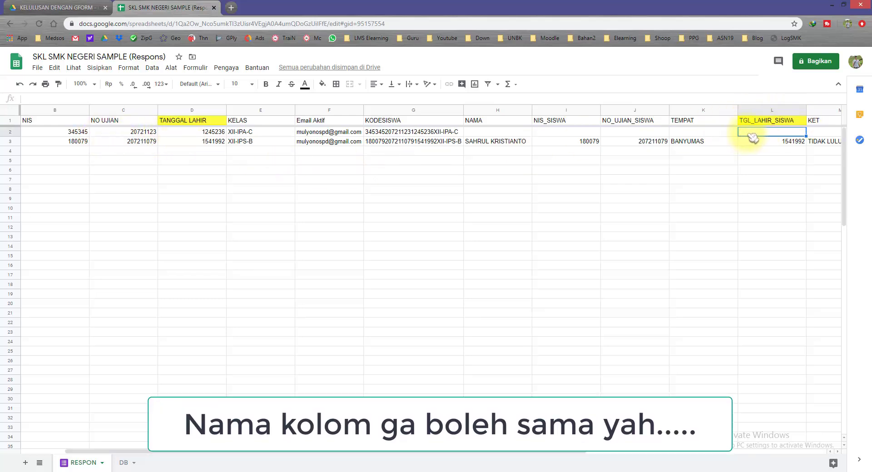
click(505, 137)
click(557, 137)
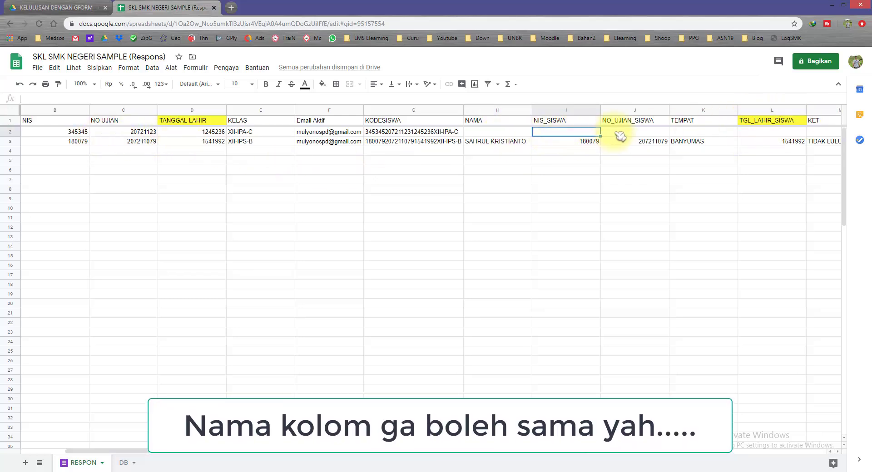
click(629, 137)
click(700, 136)
click(755, 132)
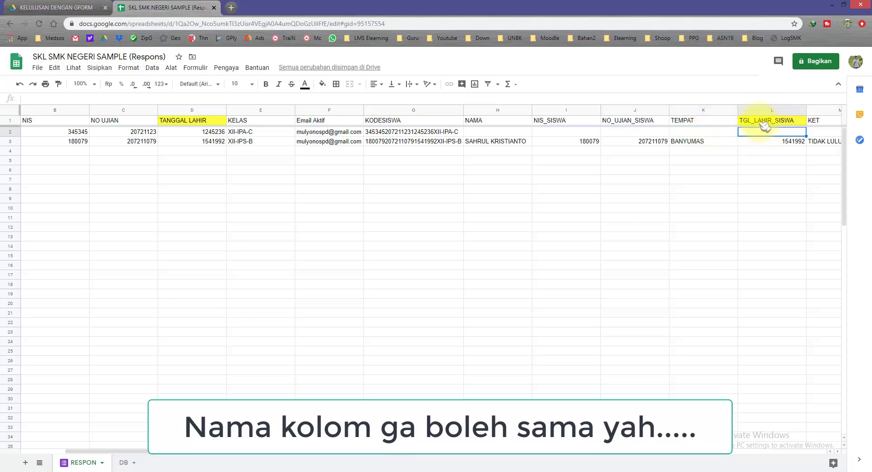
Step: Inspect the TGL_LAHIR_SISWA header formula and the DB sheet data it references, and return to the RESPON sheet
click(768, 121)
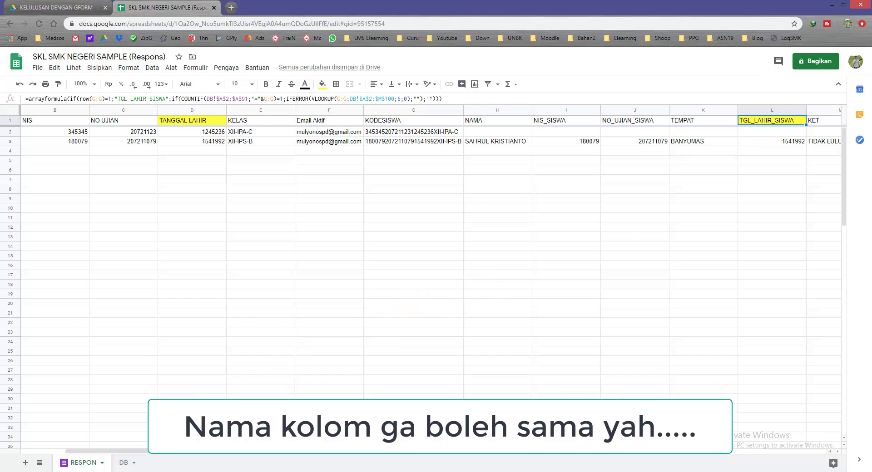
click(125, 463)
drag(77, 171, 408, 360)
click(79, 462)
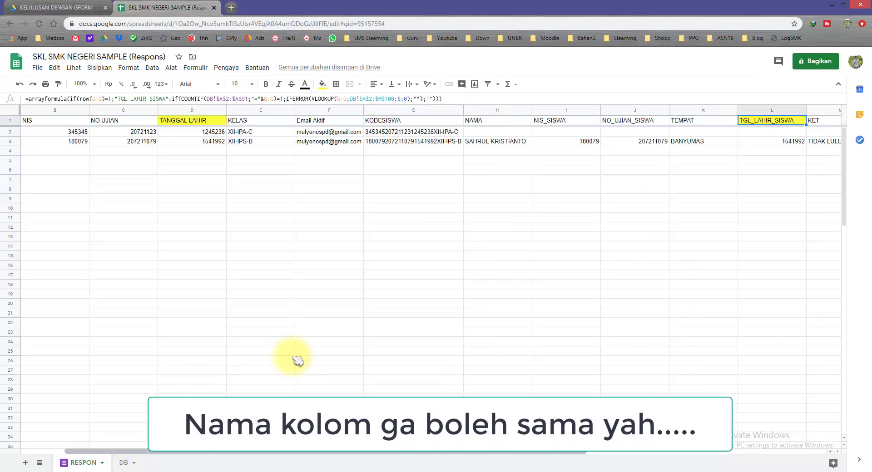
Step: Fill the NO UJIAN and NO_UJIAN_SISWA header cells with green
click(631, 123)
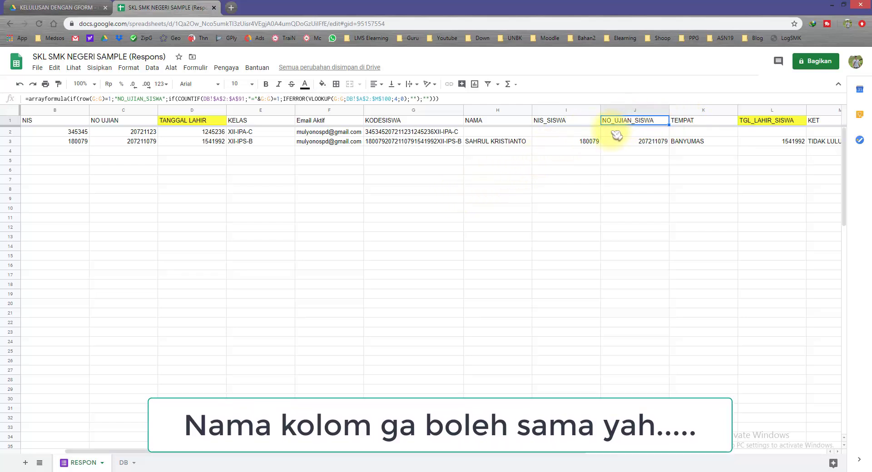
click(106, 121)
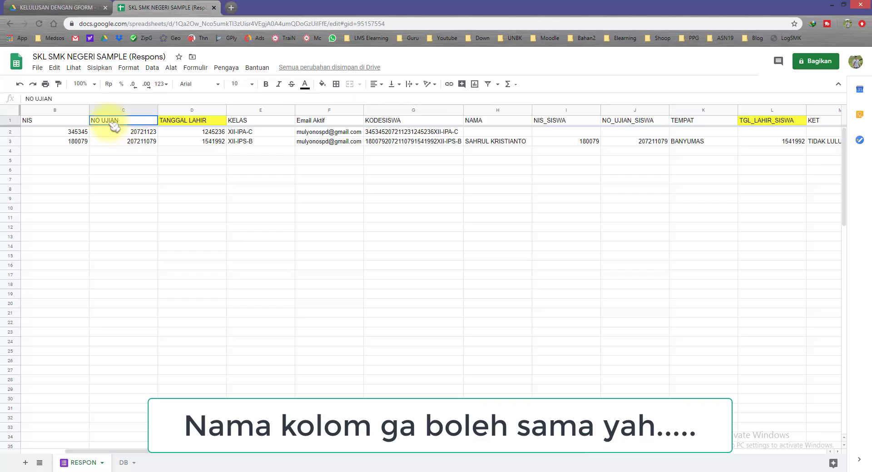
click(627, 120)
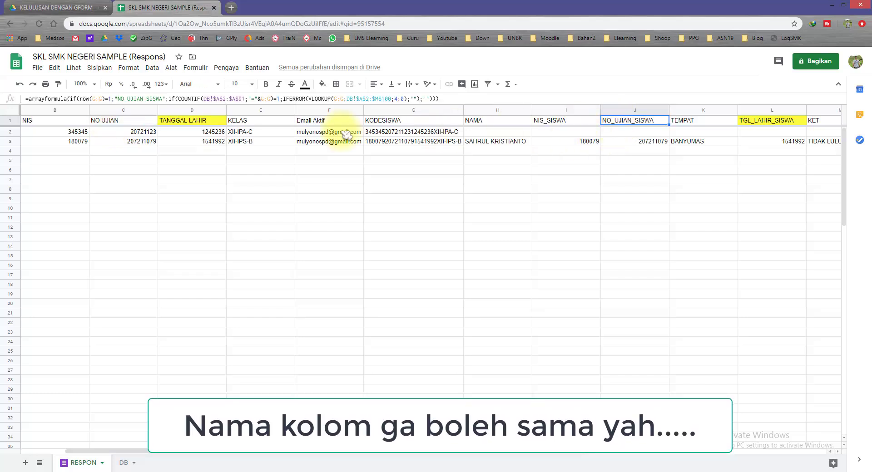
click(144, 122)
click(322, 84)
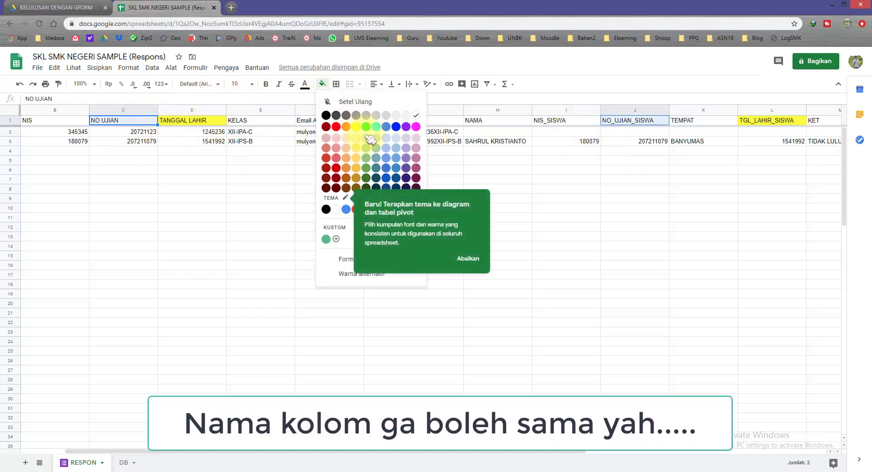
click(369, 127)
click(189, 172)
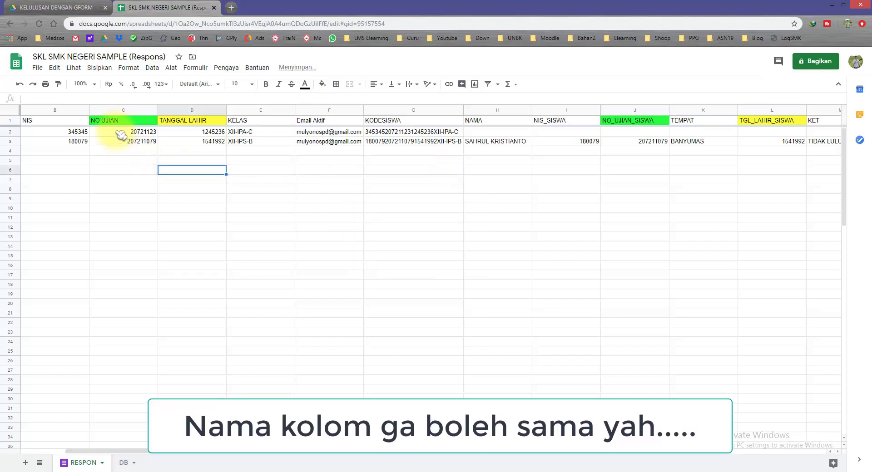
Step: Compare the submitted NO UJIAN and TANGGAL LAHIR values with the NO_UJIAN_SISWA and NIS_SISWA lookup columns in the RESPON sheet
click(120, 134)
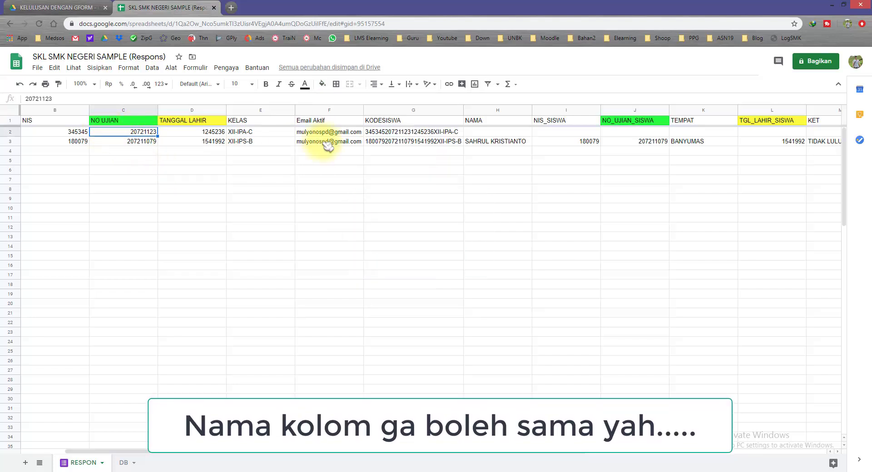
click(620, 133)
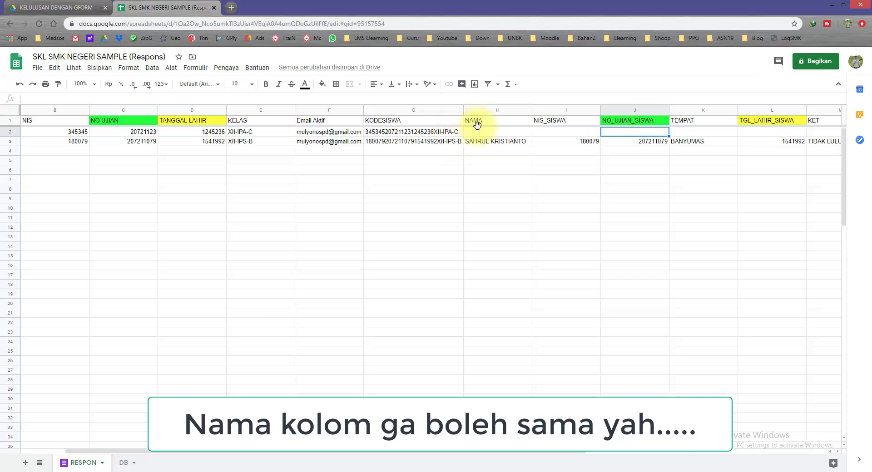
click(505, 122)
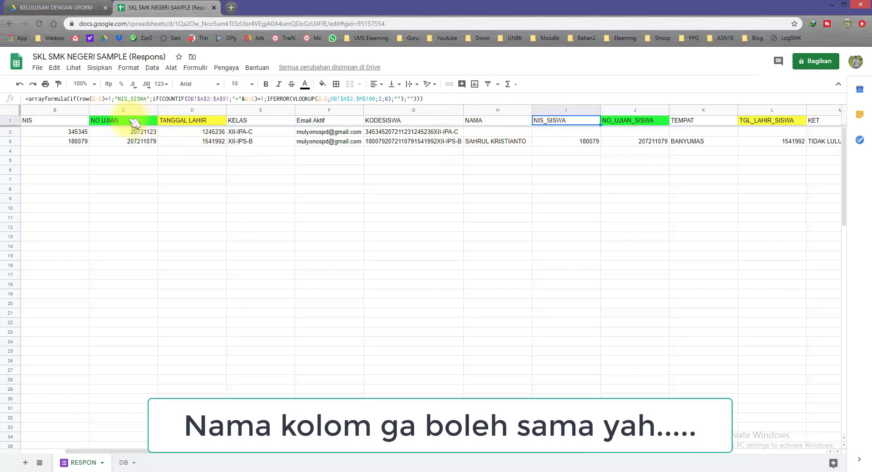
click(132, 121)
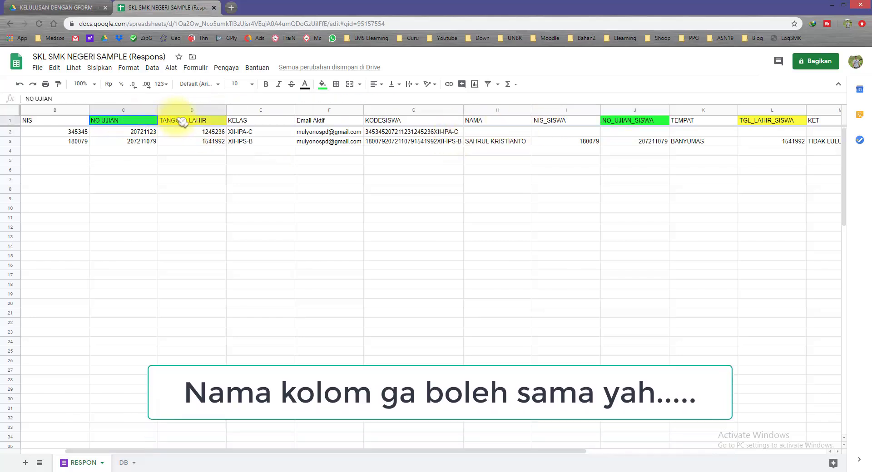
click(128, 134)
click(117, 142)
click(132, 135)
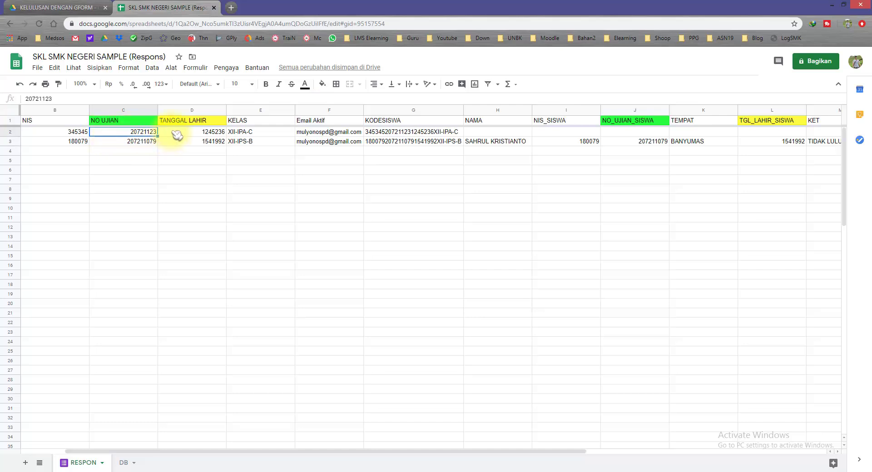
click(195, 133)
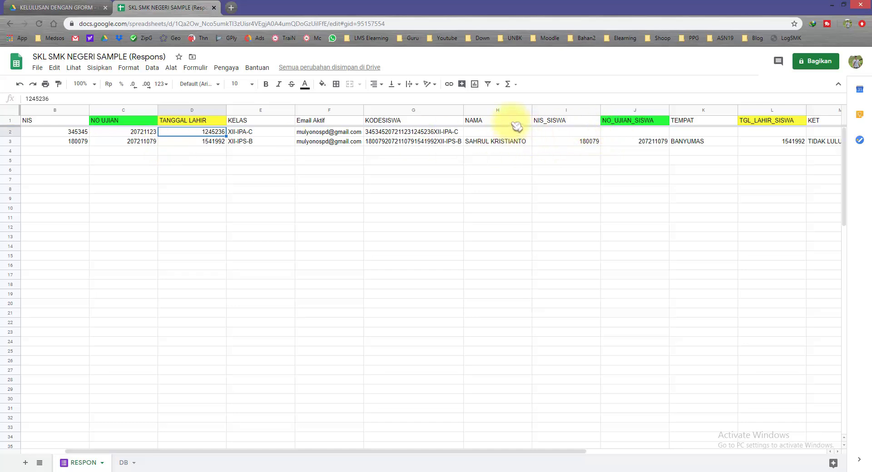
Step: Compare the NAMA to NO_UJIAN_SISWA lookup columns in the RESPON sheet with the student records in the DB sheet
drag(515, 123, 659, 135)
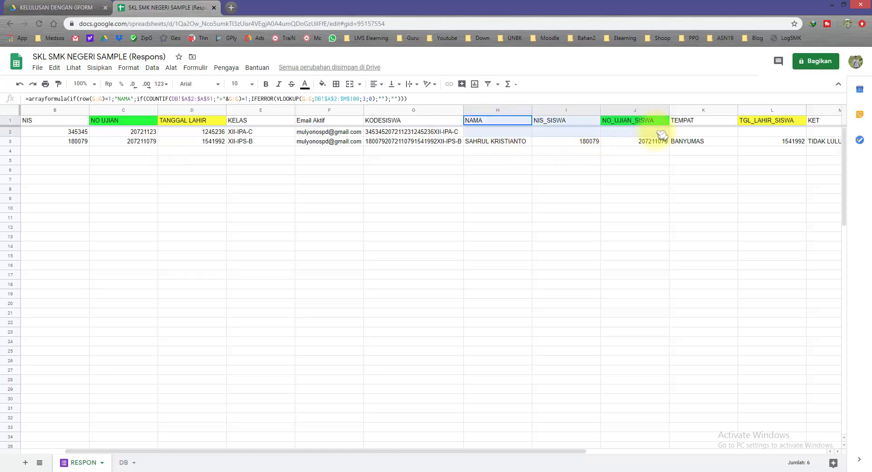
click(145, 463)
click(236, 268)
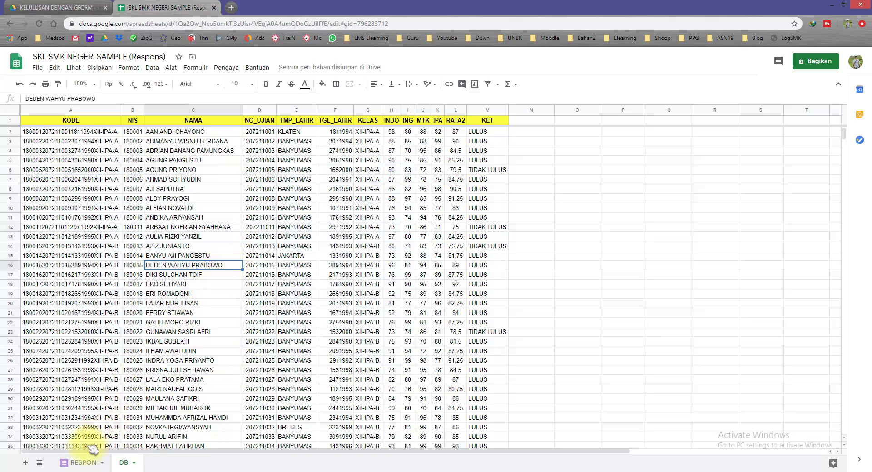
click(84, 463)
click(504, 152)
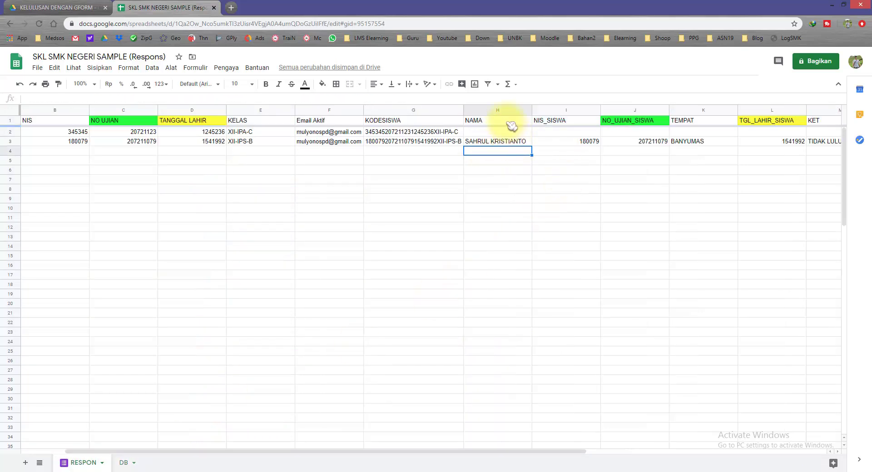
drag(512, 126, 612, 140)
click(321, 190)
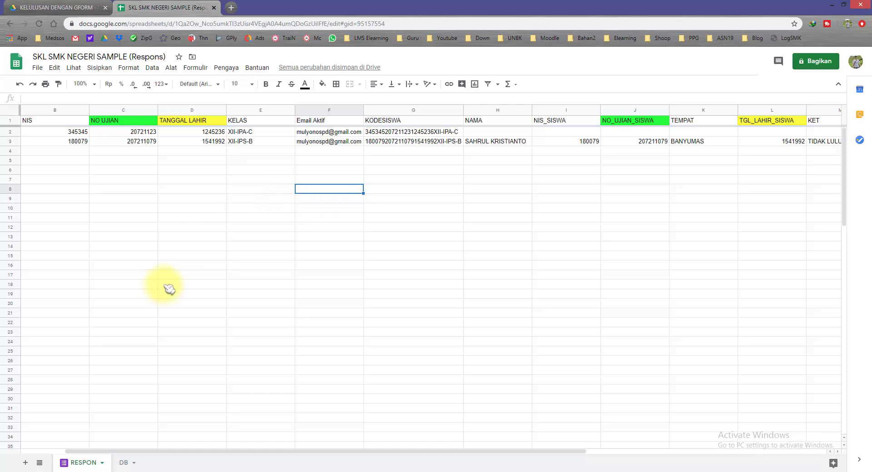
Step: Launch the Autocrat add-on and create a new merge job named SKL SMK 2020
click(196, 68)
click(227, 69)
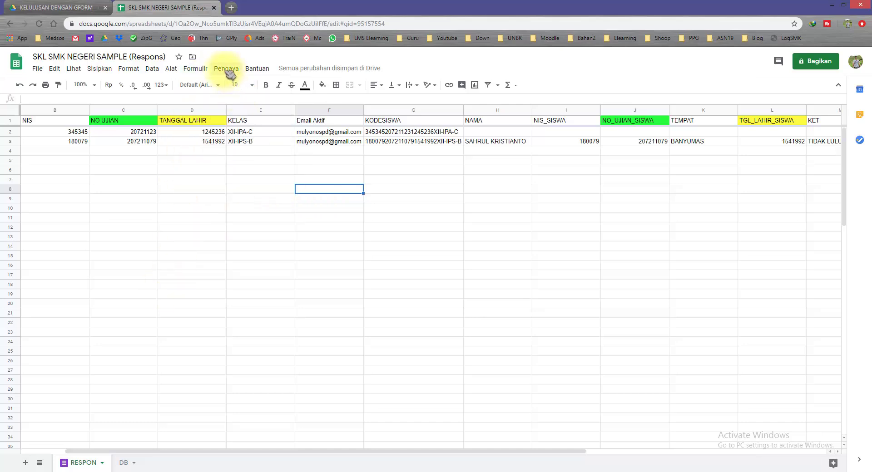
click(227, 69)
mouse_move(234, 105)
click(333, 117)
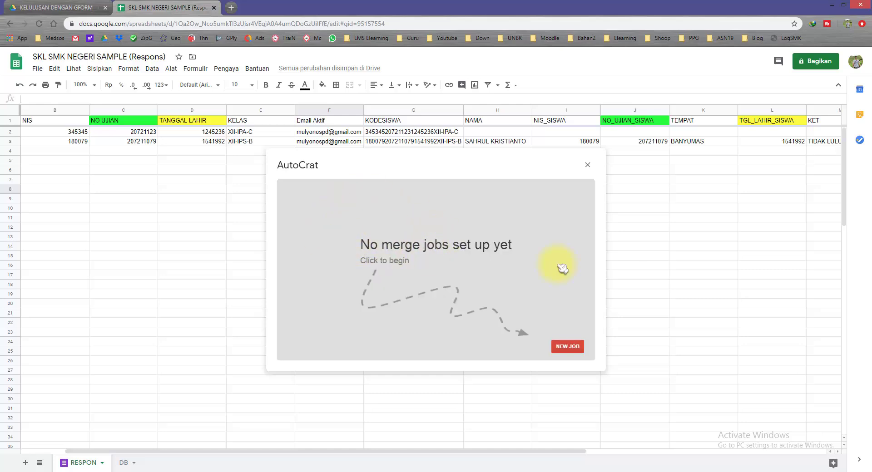
click(568, 347)
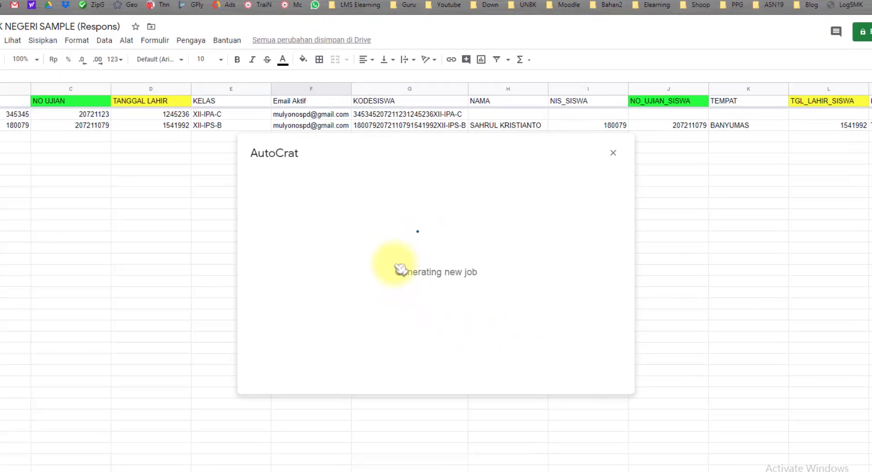
click(308, 227)
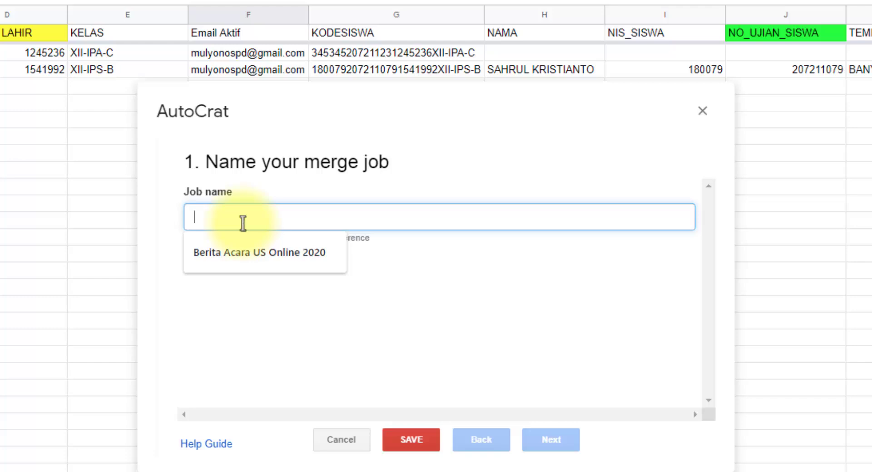
text(S)
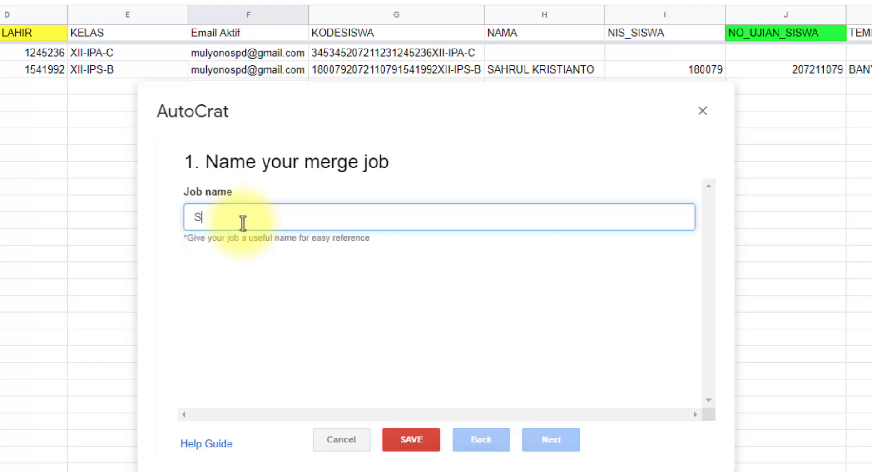
text(KL SMK 2020)
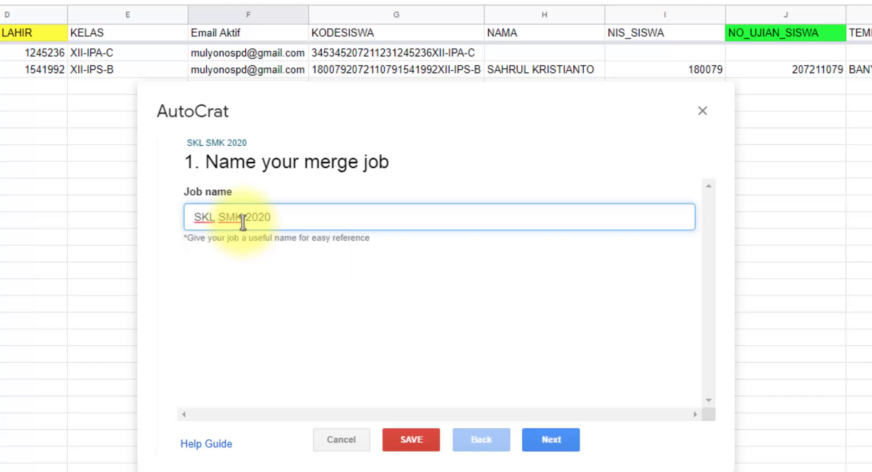
click(548, 441)
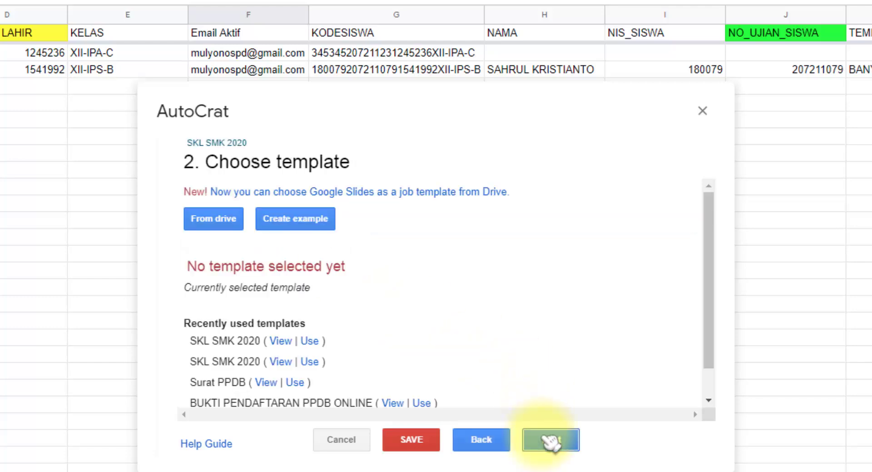
Step: Choose the SKL SMK 2020 document as the merge template and continue to the data mapping
click(225, 223)
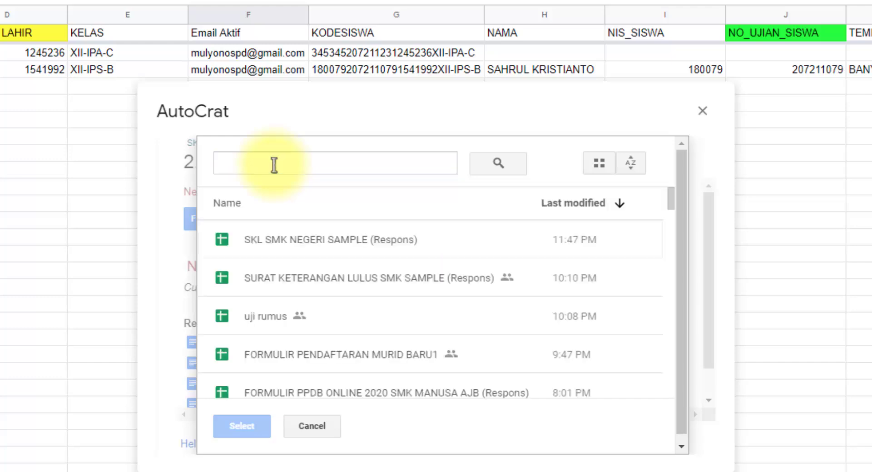
click(309, 425)
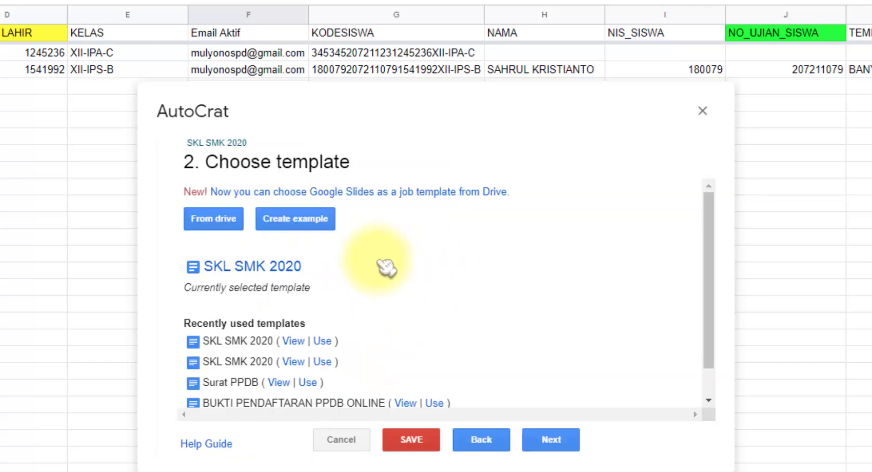
click(550, 440)
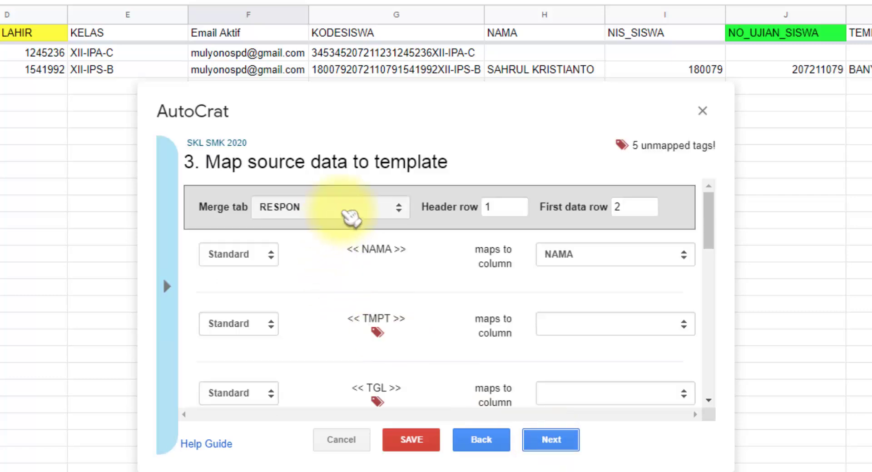
Step: Map the TMPT tag to the TEMPAT column and the TGL tag to TGL_LAHIR_SISWA
click(565, 324)
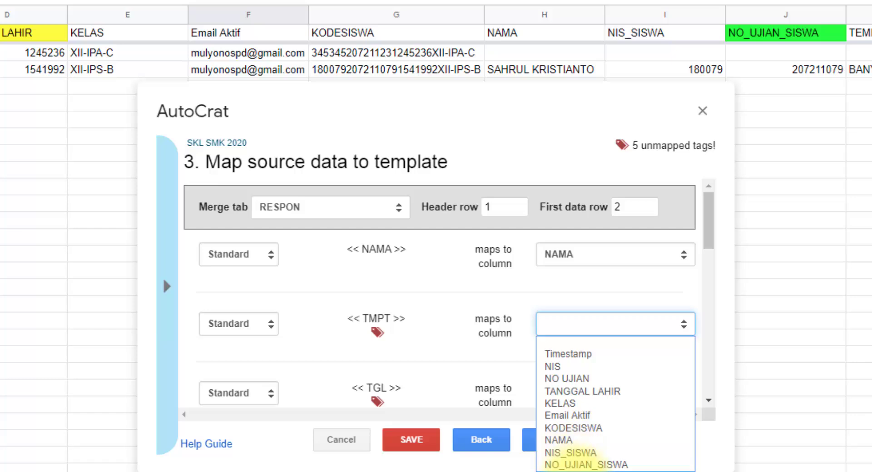
click(584, 469)
scroll(448, 350, down, 3)
click(591, 243)
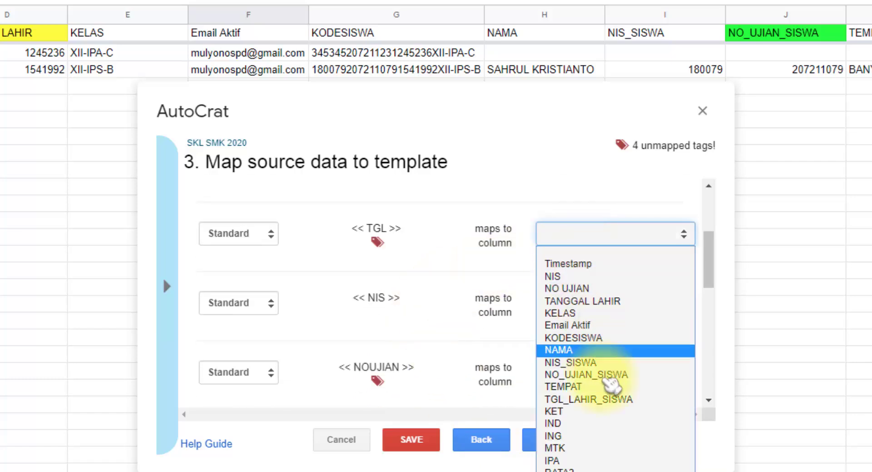
click(586, 404)
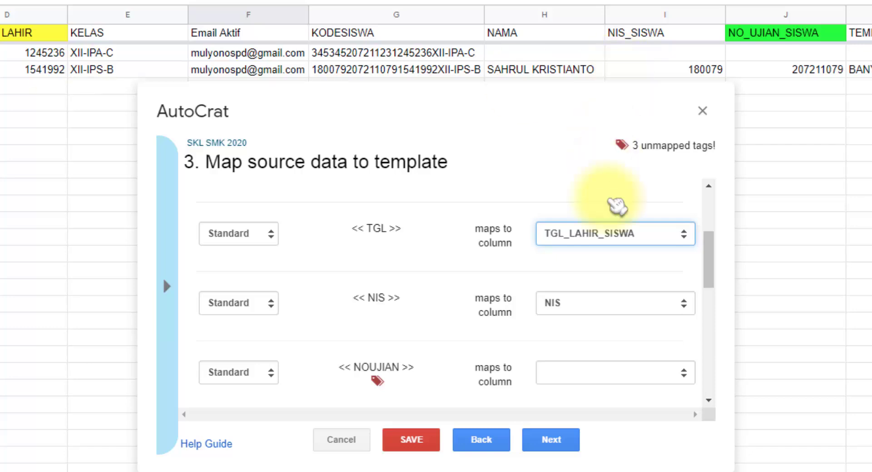
Step: Map the NIS tag to the NIS_SISWA column and the NOUJIAN tag to NO_UJIAN_SISWA
click(640, 304)
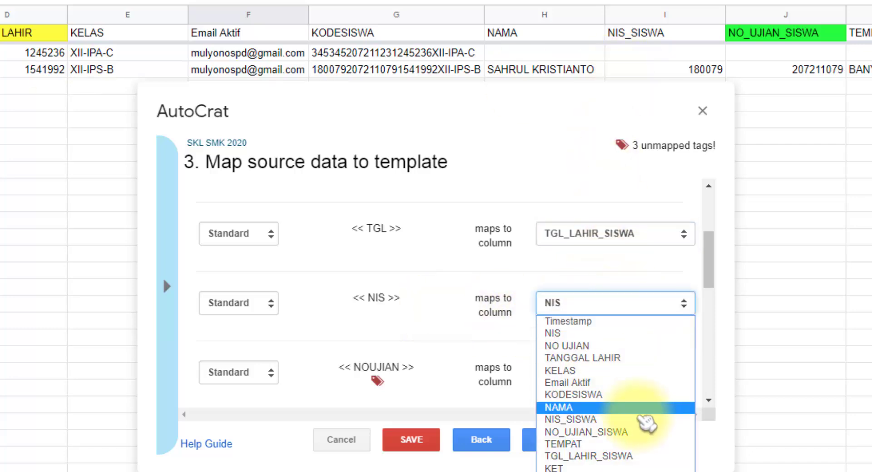
click(616, 420)
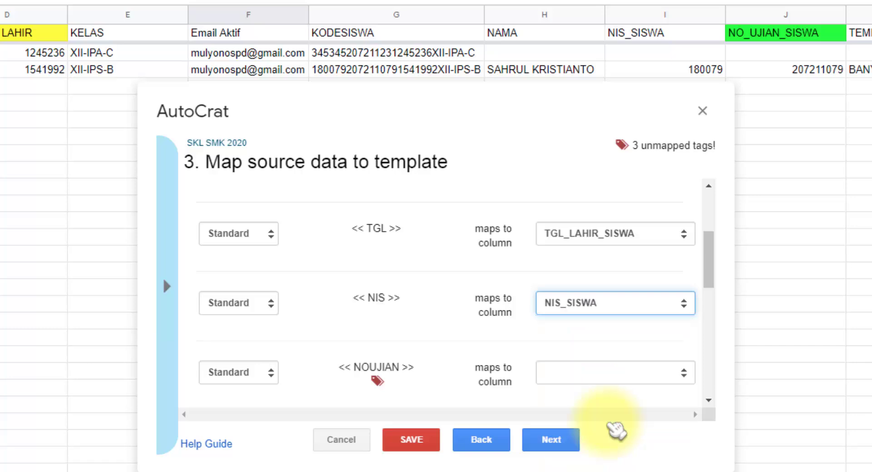
scroll(509, 291, down, 2)
click(574, 295)
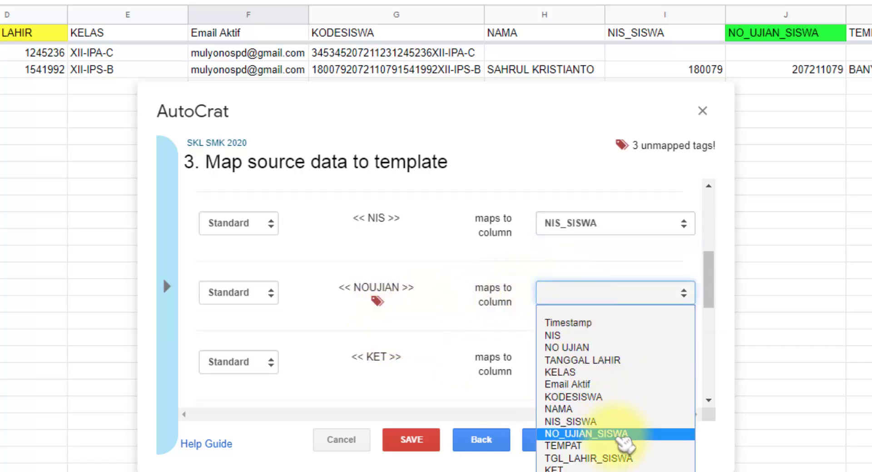
click(622, 436)
Step: Map the INDO tag to the IND column and the INGG tag to ING, and continue to the file settings
scroll(520, 323, down, 2)
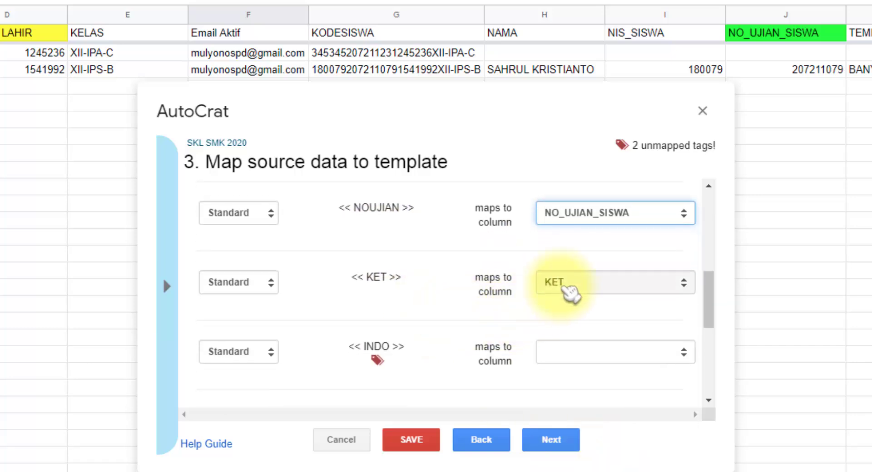
click(564, 284)
click(568, 286)
scroll(487, 302, down, 2)
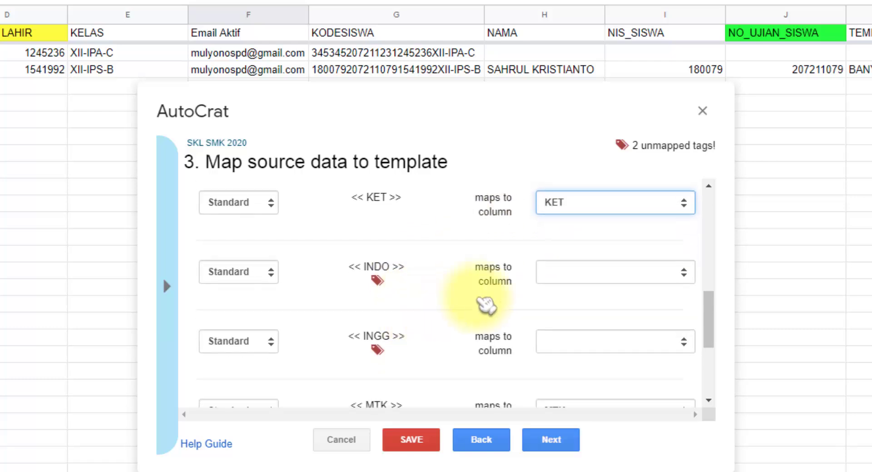
click(558, 275)
click(575, 461)
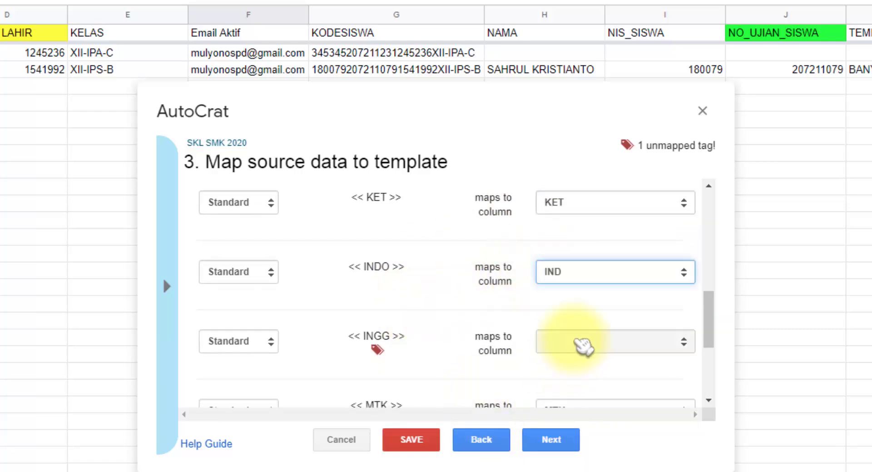
click(578, 347)
click(568, 468)
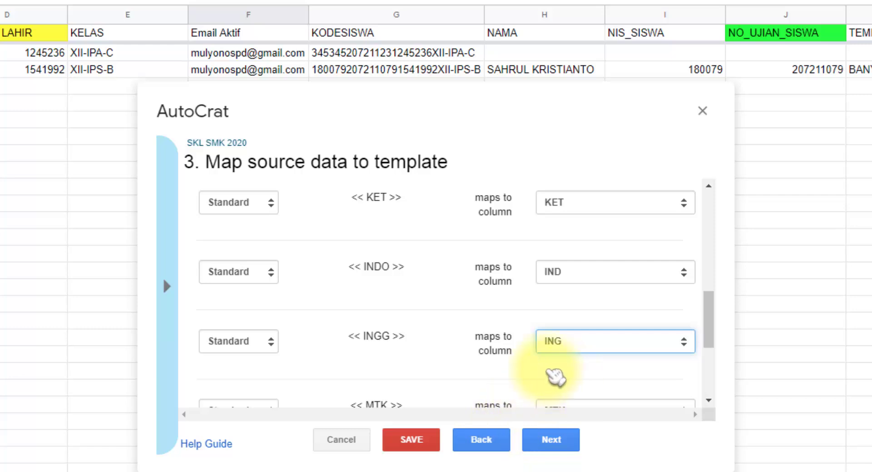
scroll(554, 376, down, 2)
scroll(549, 357, down, 3)
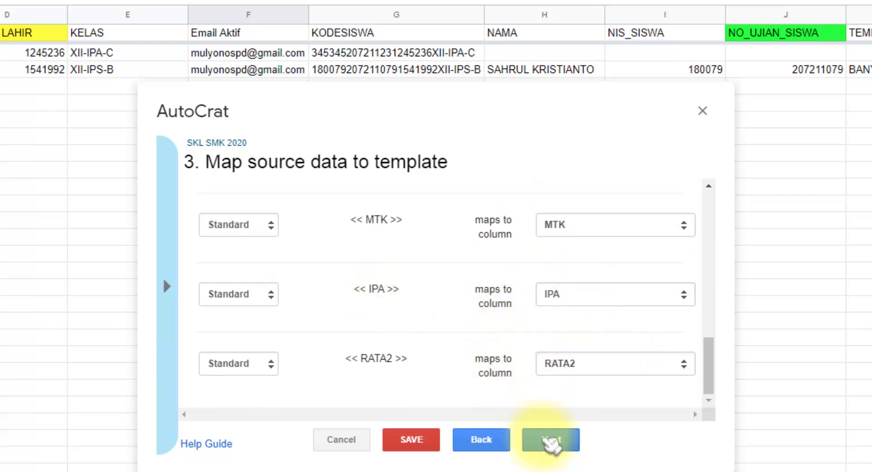
click(563, 442)
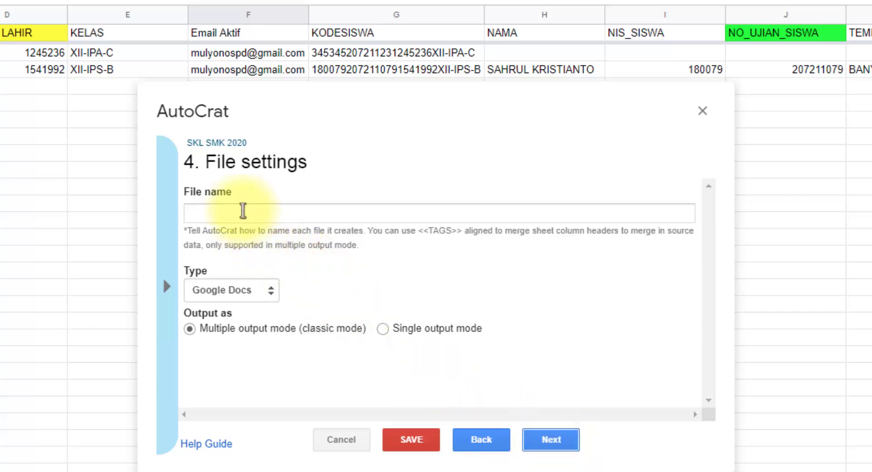
Step: Enter SKL SMK 2020 as the output file name, followed by two empty <<>> merge tags
drag(207, 162, 315, 175)
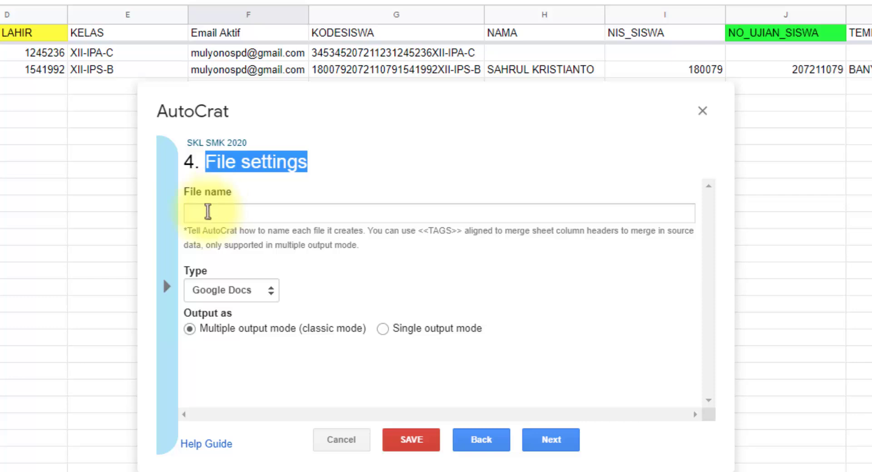
click(212, 210)
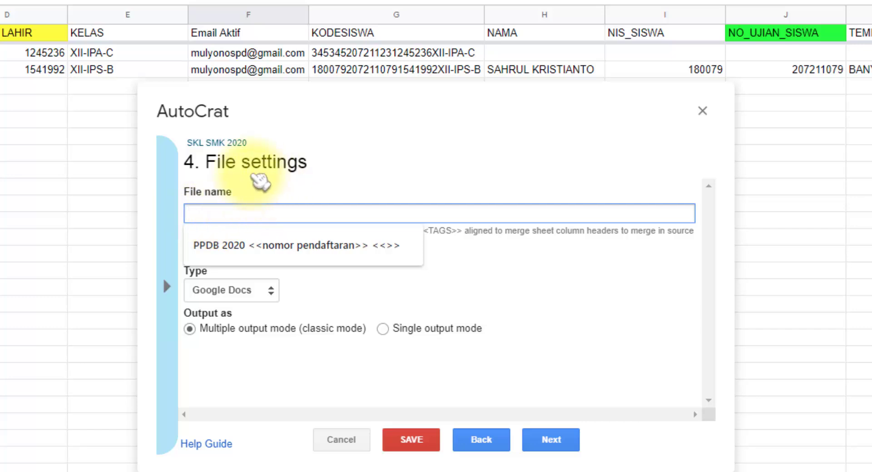
drag(206, 162, 184, 162)
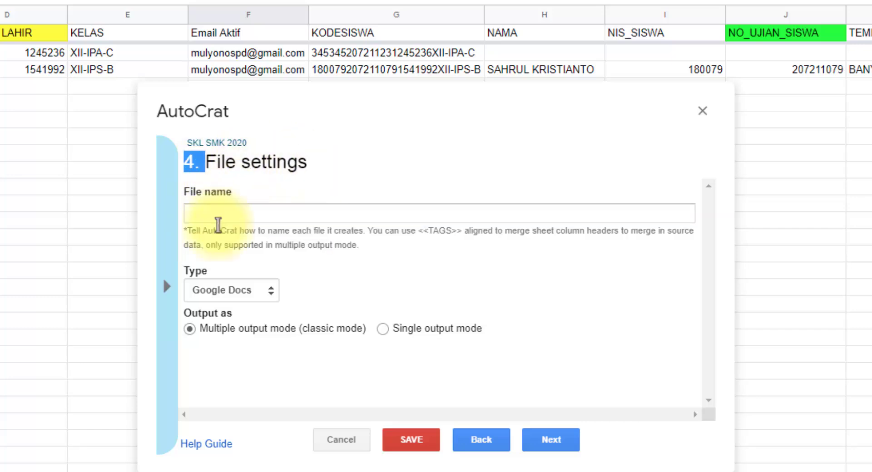
click(265, 217)
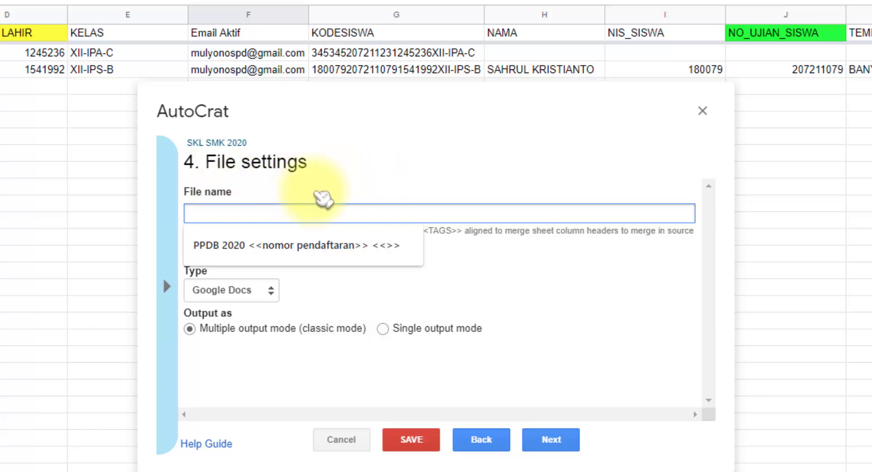
text(S)
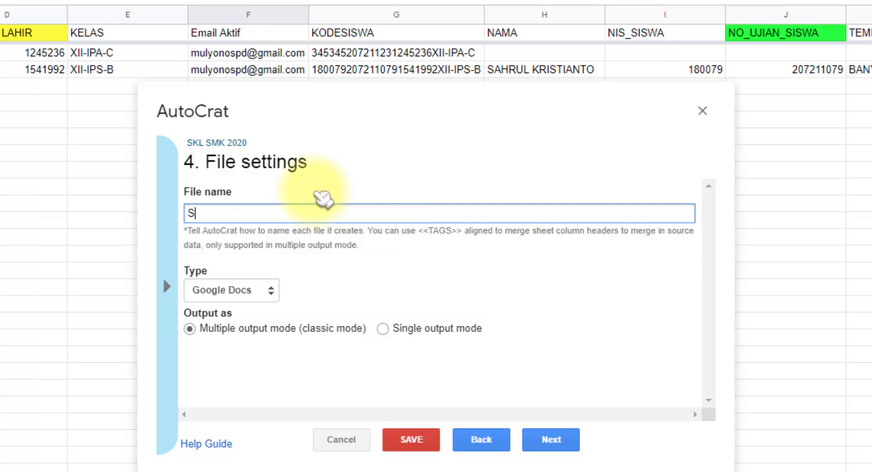
text(KL SMK )
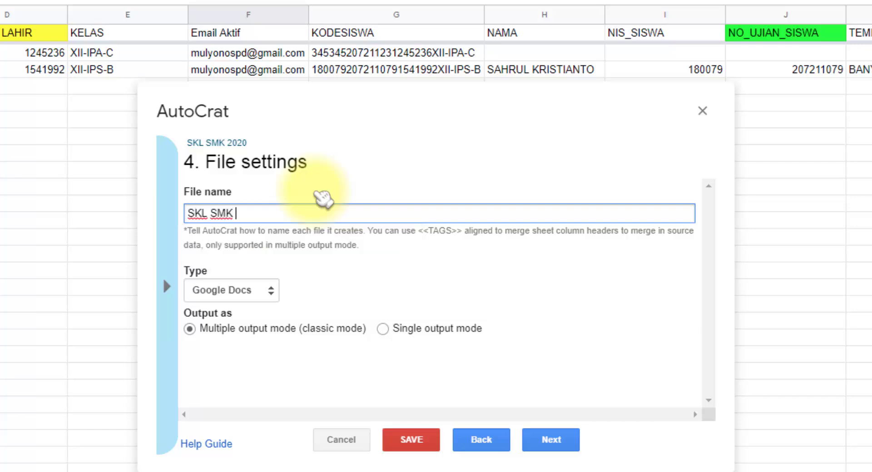
text(<<>> <<>>)
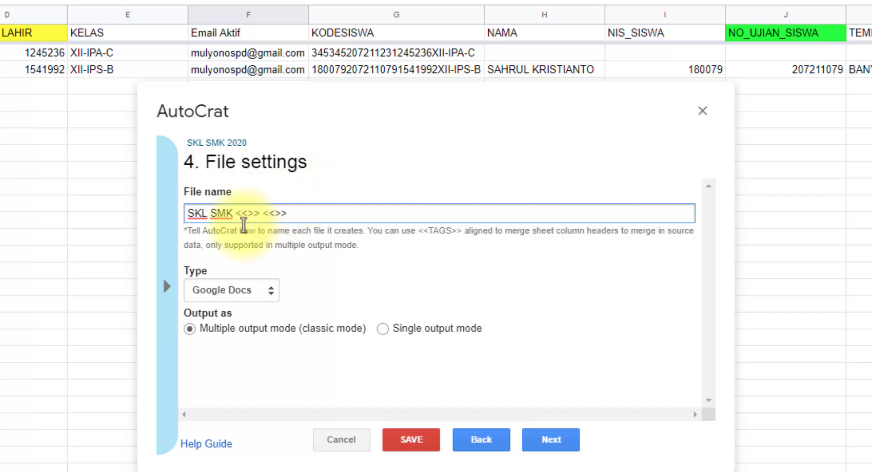
click(235, 213)
text(2020)
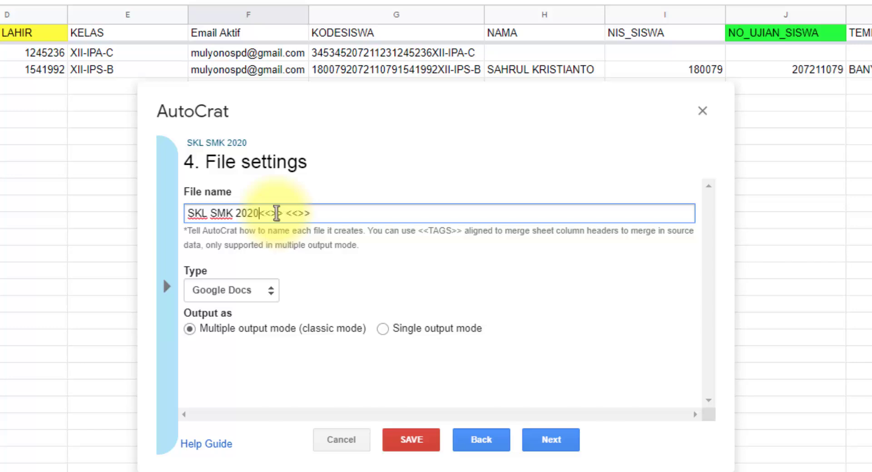
key(Right)
key(Right)
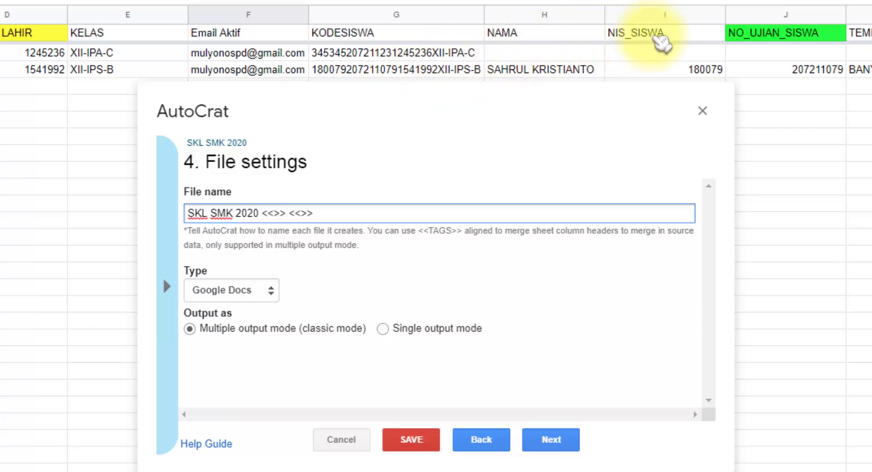
Step: Fill the two file name tags with the column headers NIS_SISWA and NAMA
click(657, 36)
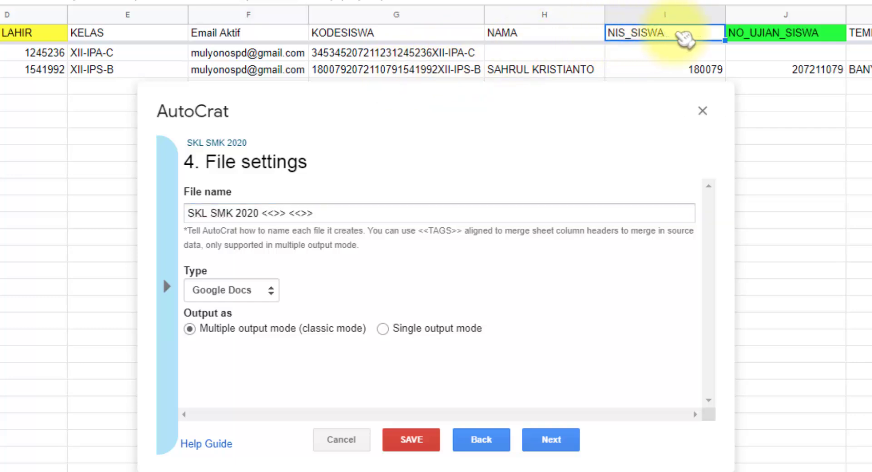
double_click(692, 36)
key(Escape)
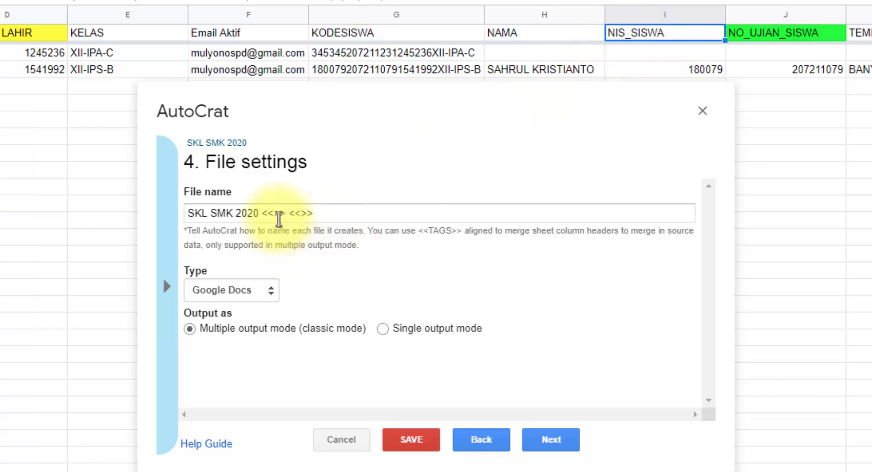
click(309, 216)
text(NIS_SISWA)
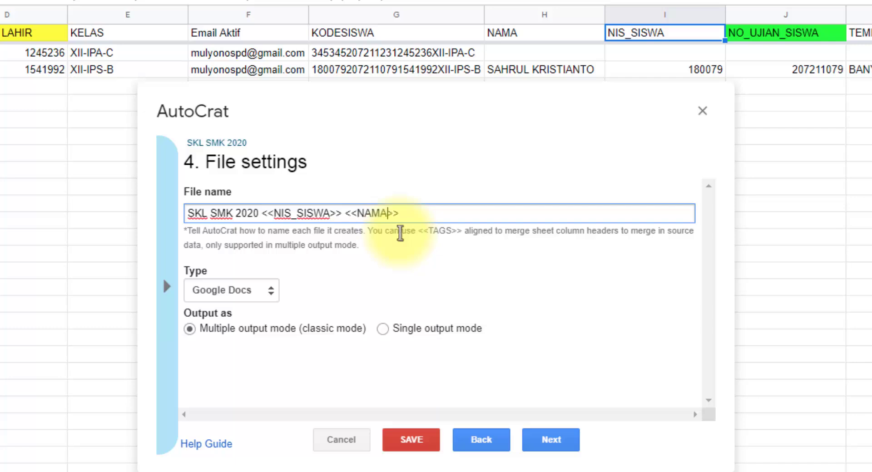
Step: Set the output type to PDF and continue to the destination folders
click(249, 291)
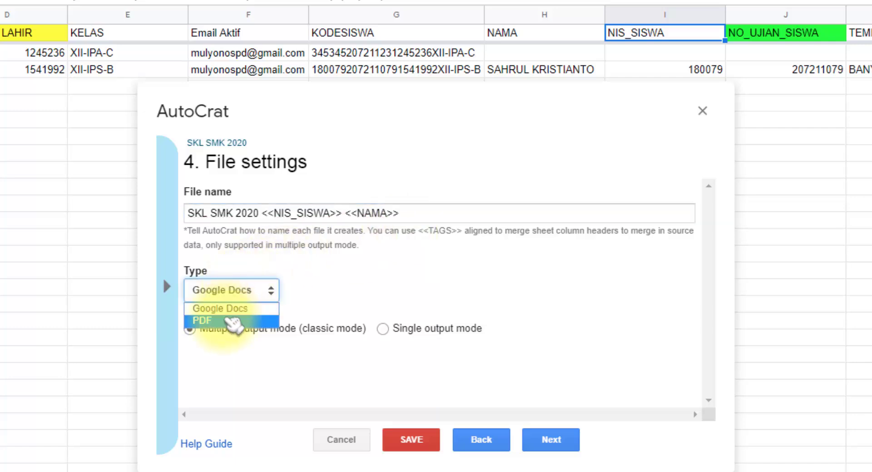
click(233, 321)
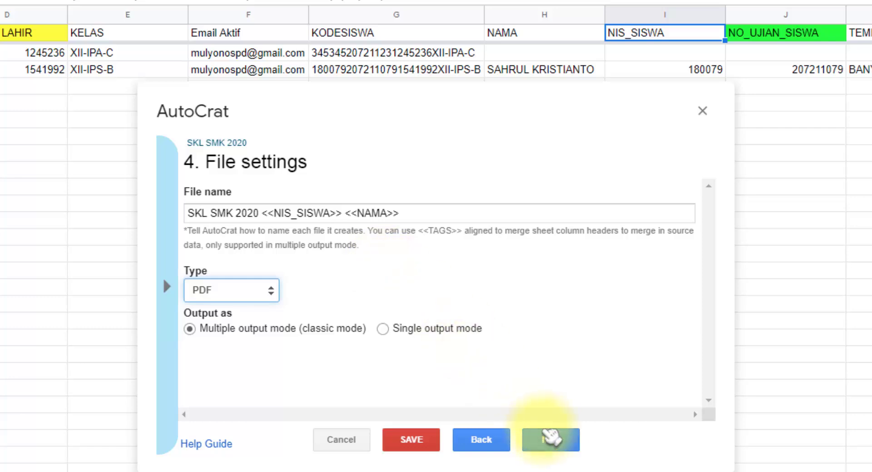
click(555, 442)
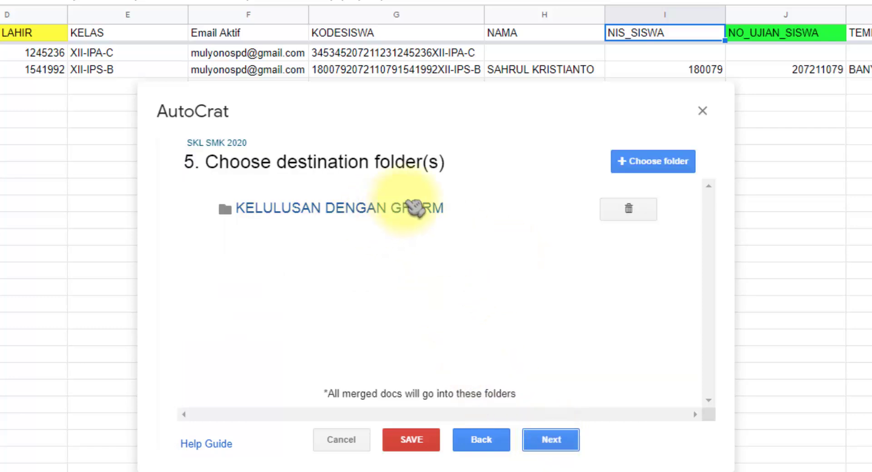
Step: Add KUMPULAN SKL JADI as the destination folder and remove the KELULUSAN DENGAN GFORM folder
drag(230, 163, 430, 161)
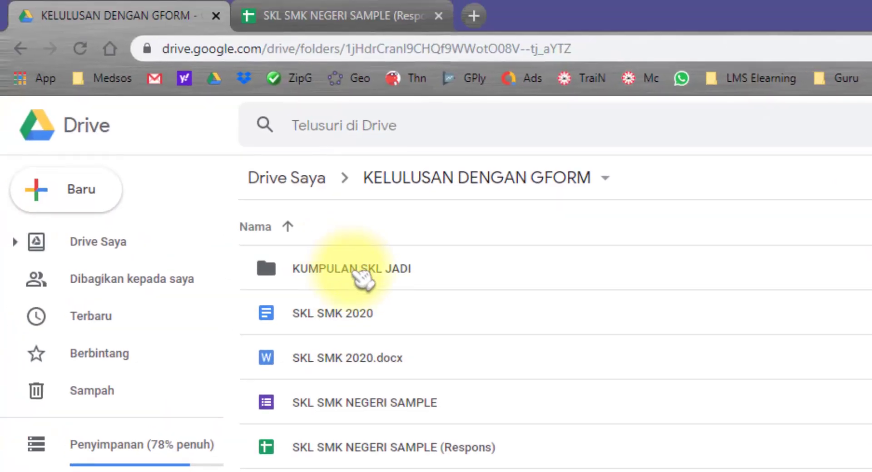
click(358, 274)
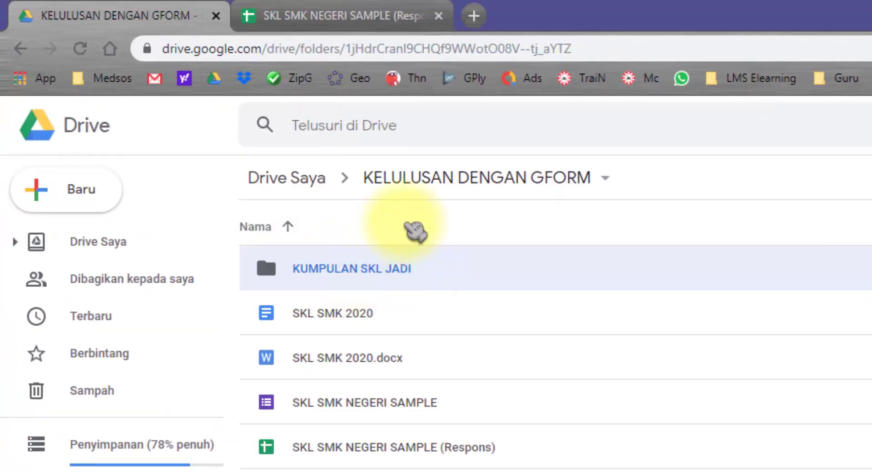
click(311, 12)
click(867, 420)
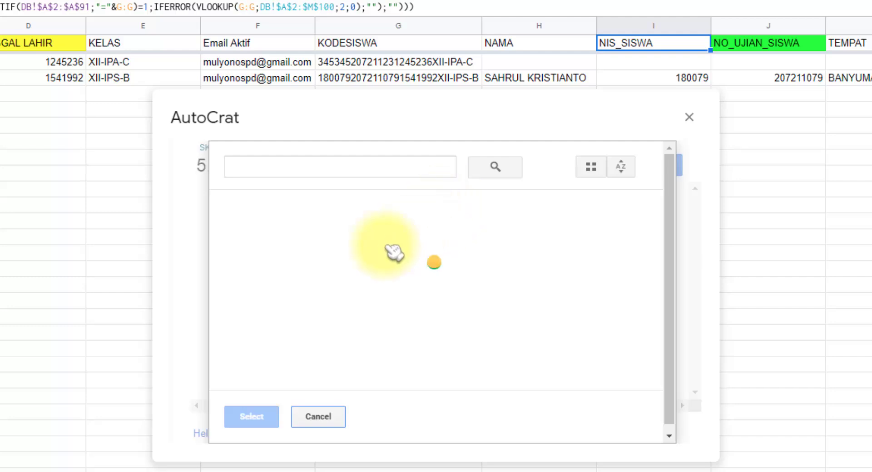
click(337, 248)
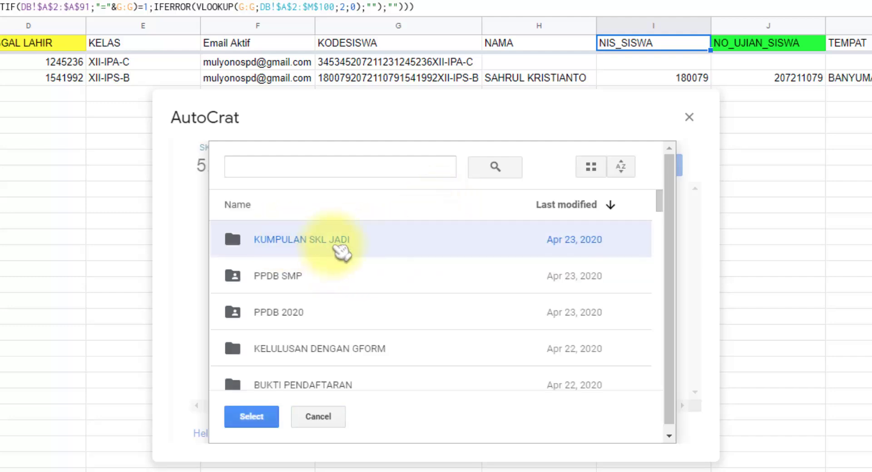
click(251, 417)
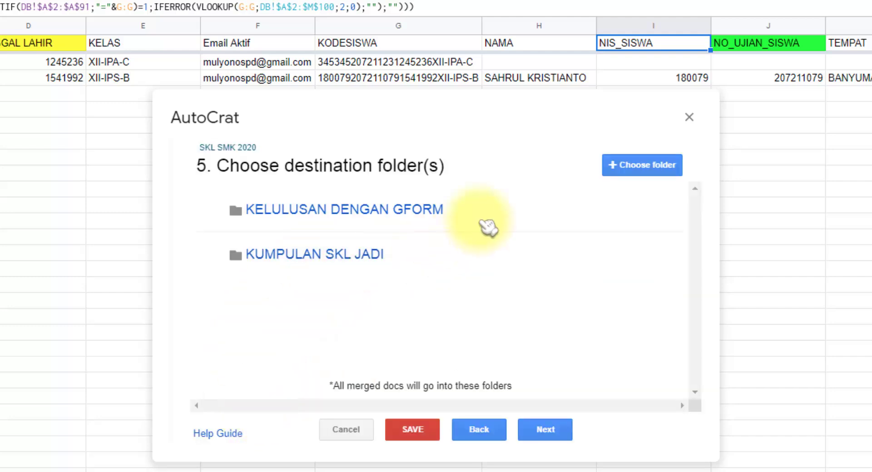
click(618, 216)
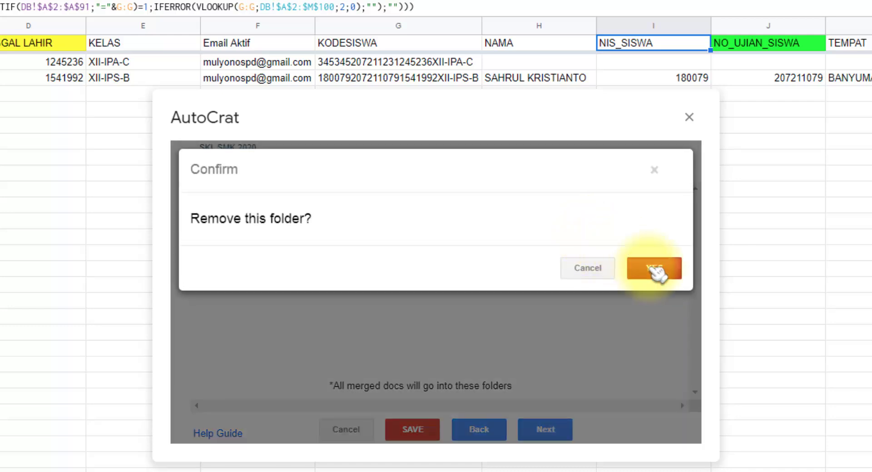
click(656, 270)
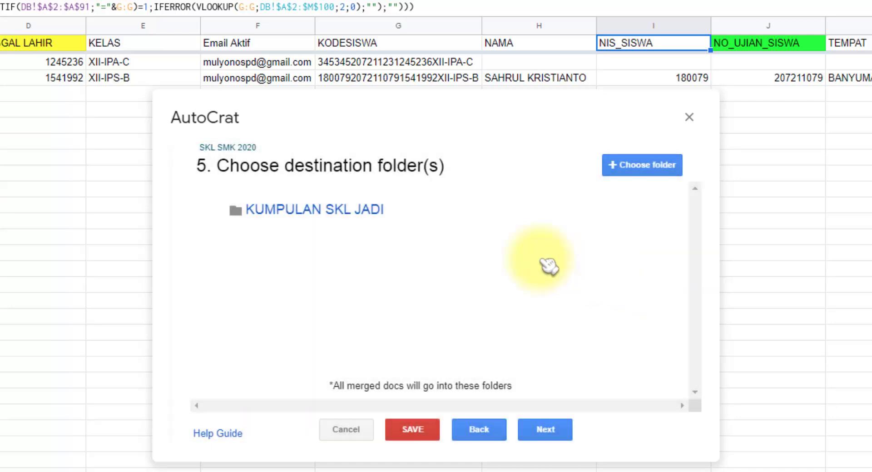
Step: Continue to the document sharing settings without adding a dynamic folder reference or a merge condition
click(555, 429)
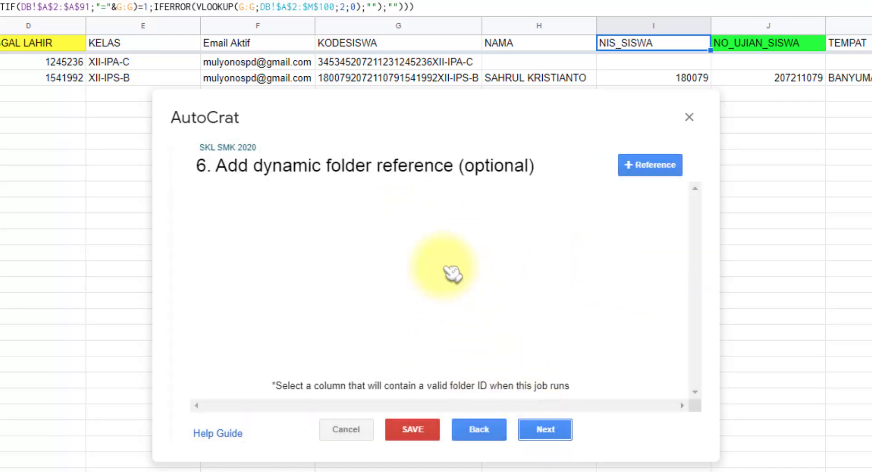
click(547, 431)
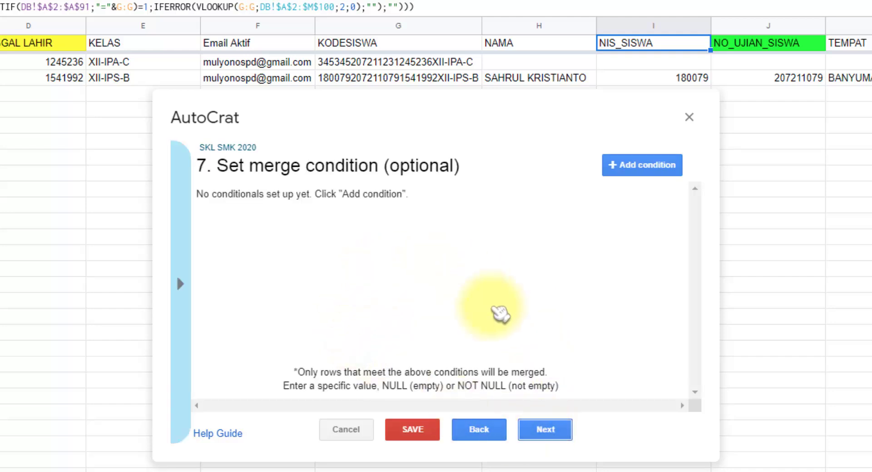
click(548, 431)
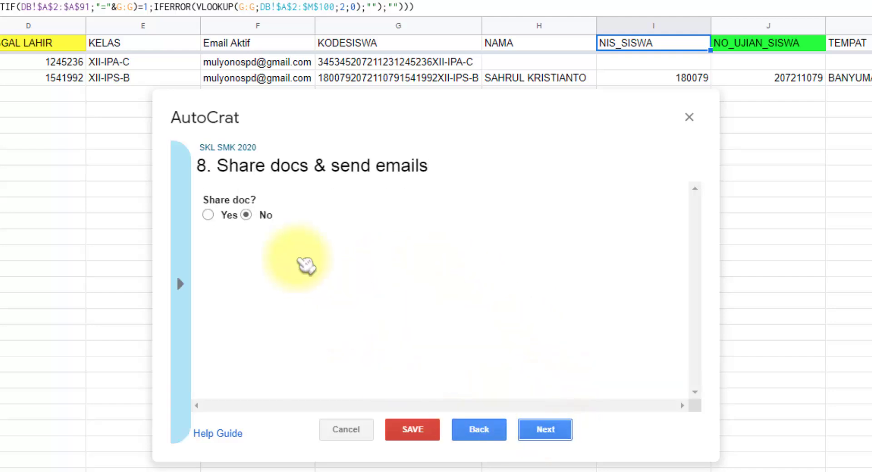
Step: Enable document sharing for the merge job
drag(217, 167, 463, 175)
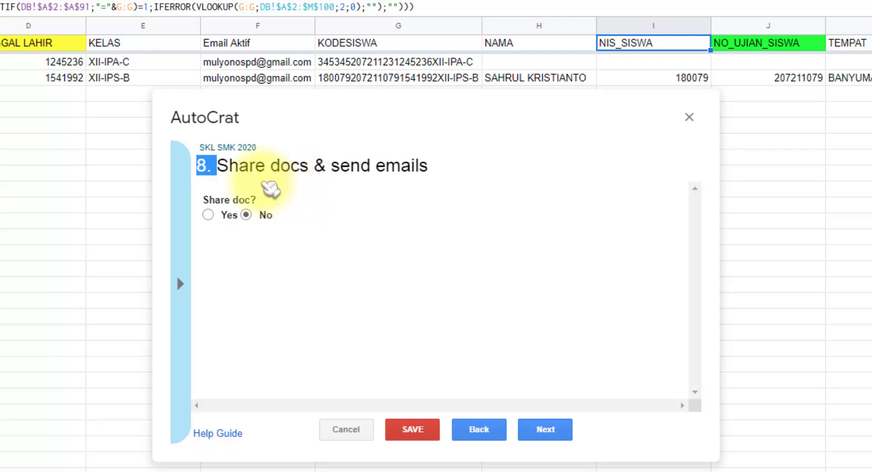
click(215, 217)
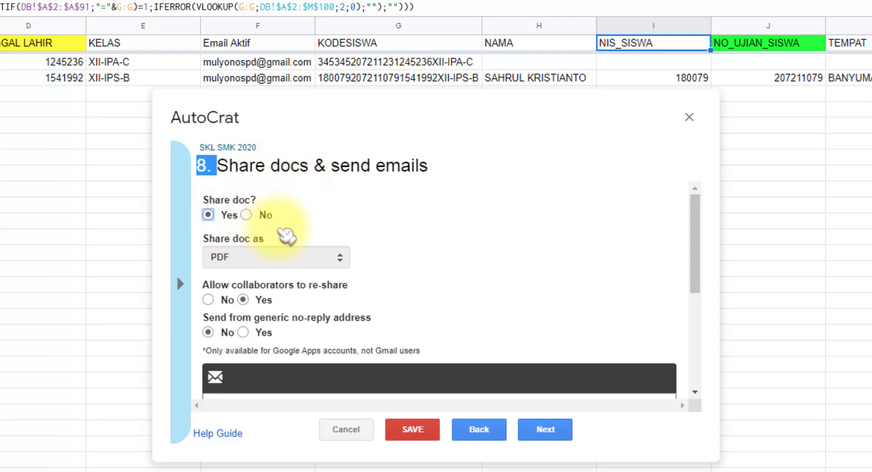
scroll(413, 234, down, 2)
scroll(411, 232, down, 1)
scroll(408, 229, up, 2)
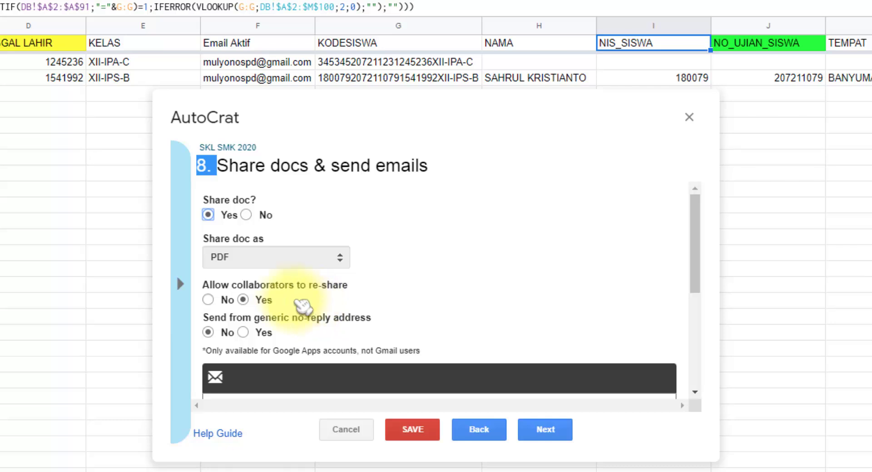
Step: Set the email recipient to the <<Email Aktif>> tag, copying the field name from the sheet's Email Aktif column header
scroll(297, 303, down, 2)
scroll(299, 305, down, 3)
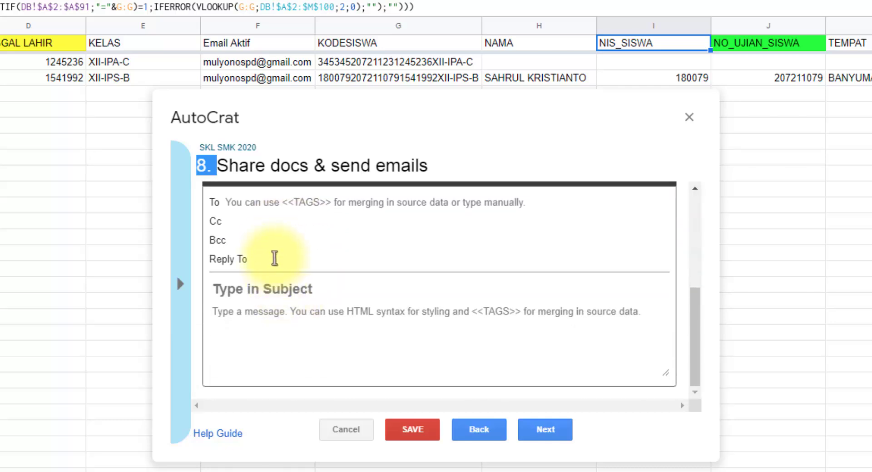
scroll(252, 264, up, 2)
click(259, 280)
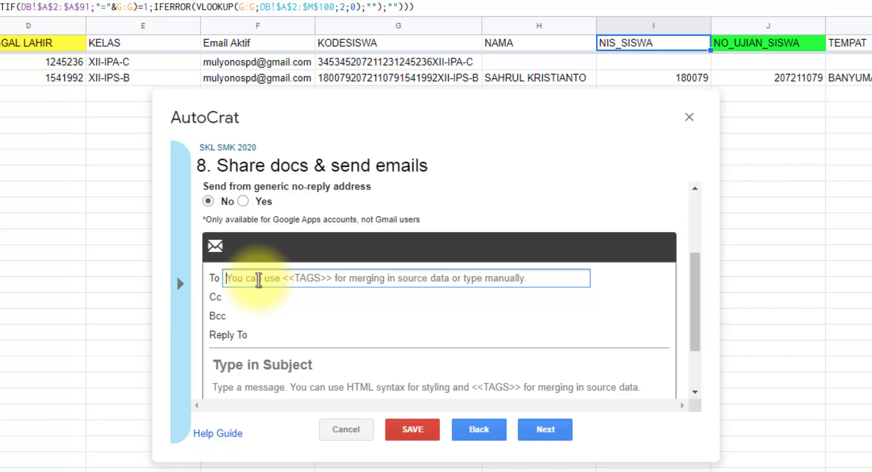
click(255, 25)
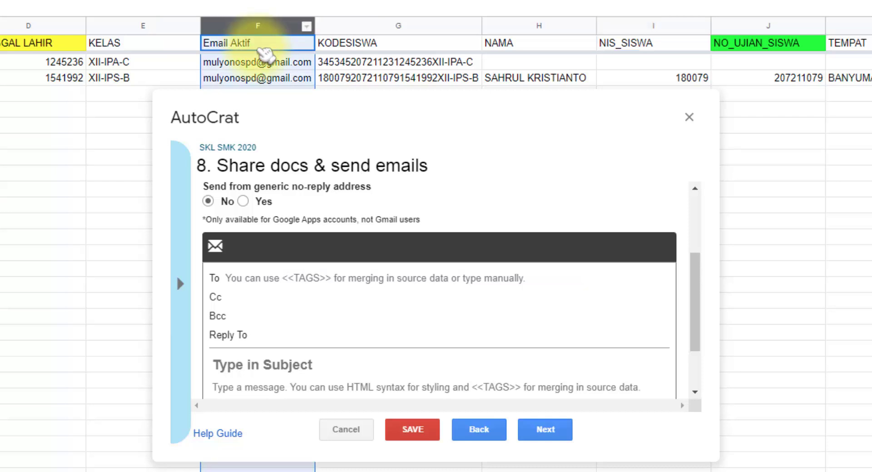
click(253, 46)
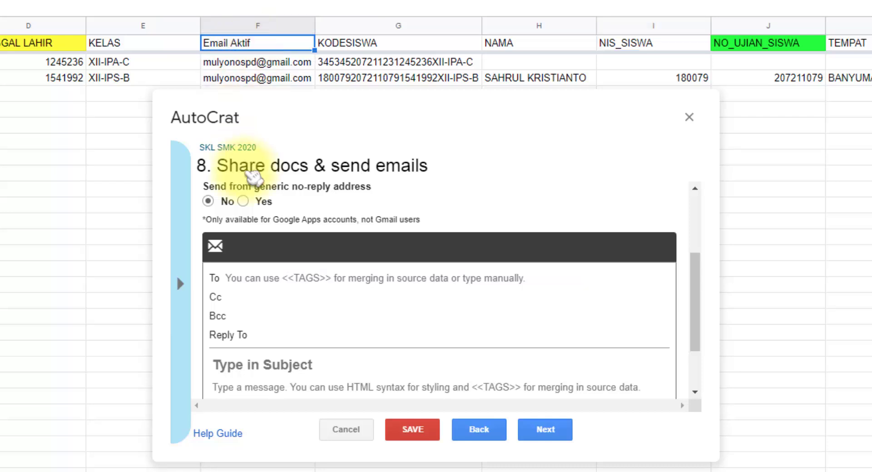
click(246, 279)
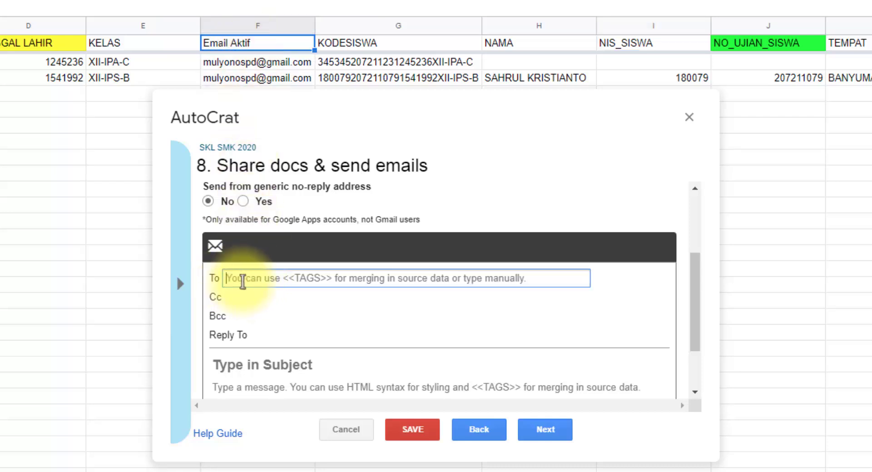
text(<<>>)
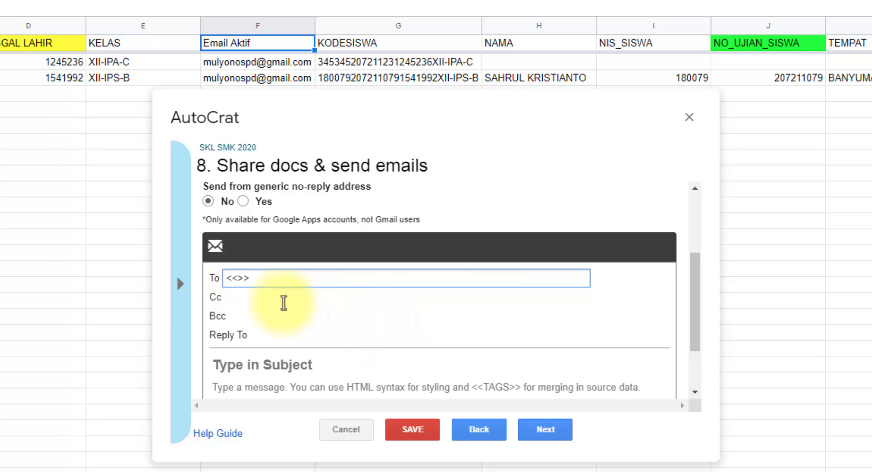
click(237, 278)
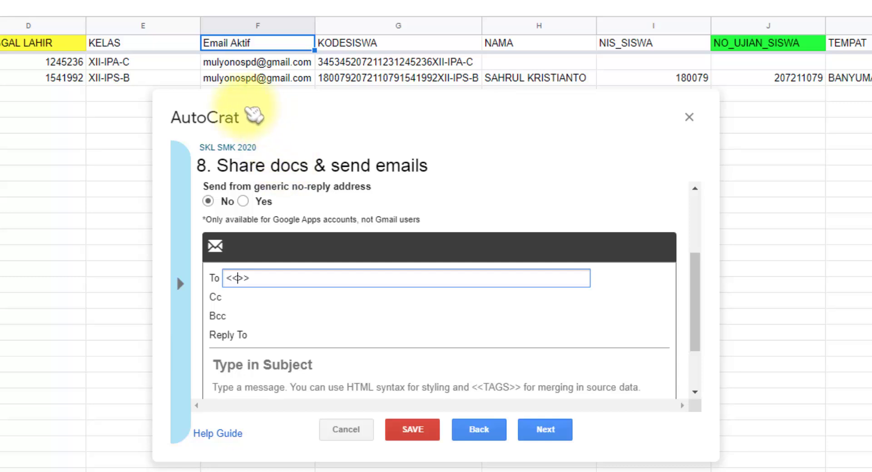
double_click(239, 42)
drag(212, 48, 198, 57)
key(ctrl+c)
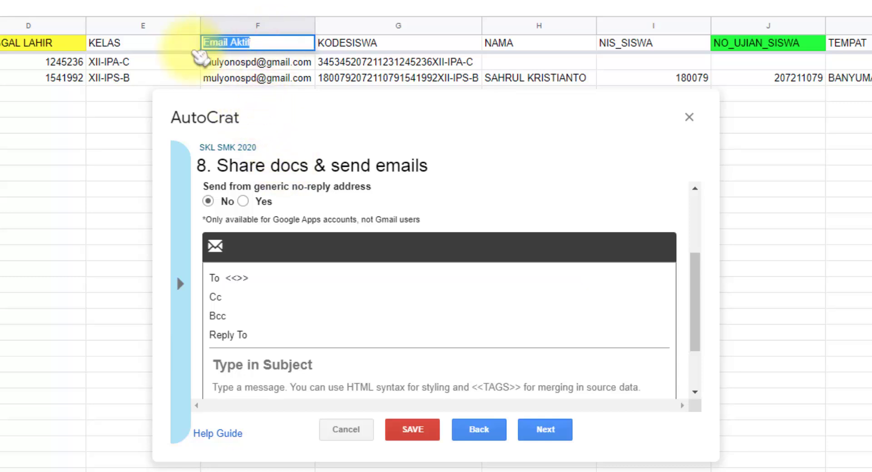
click(234, 278)
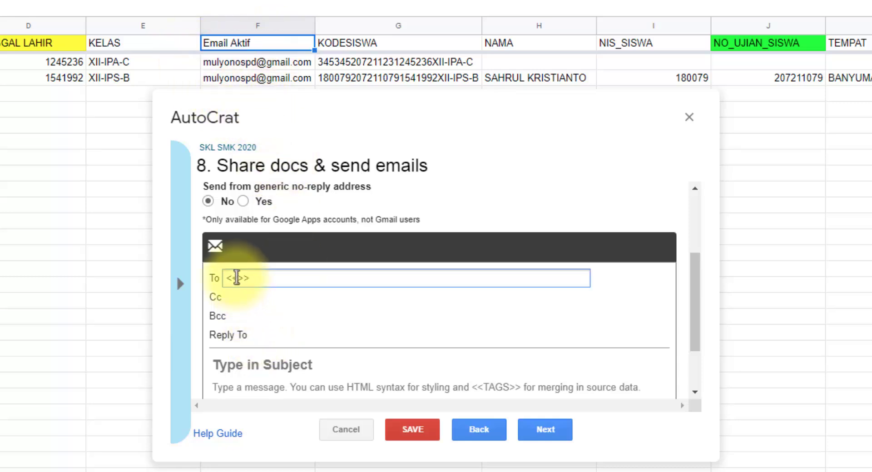
key(ctrl+v)
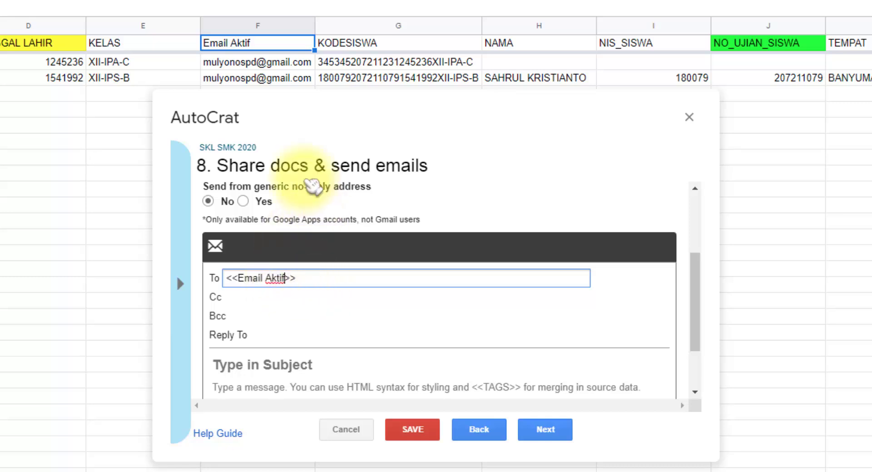
Step: Clear and re-enter the Email Aktif field name inside the recipient tag
key(BackSpace)
key(BackSpace)
key(BackSpace)
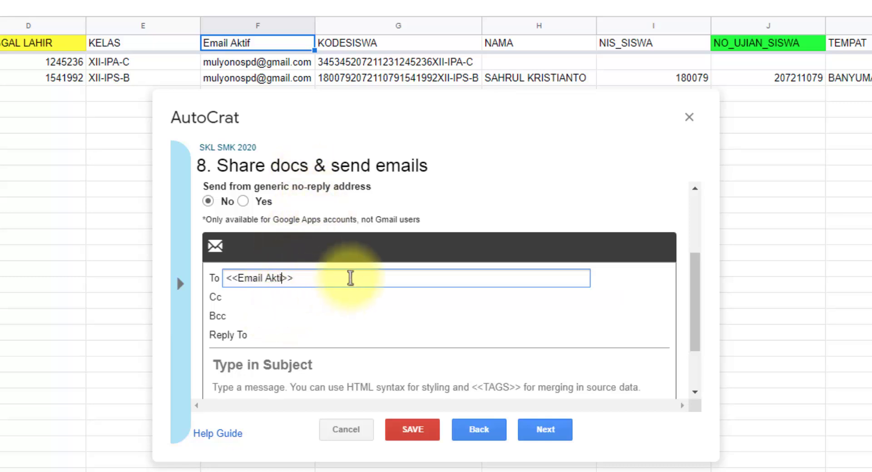
key(BackSpace)
key(BackSpace)
key(BackSpace)
key(shift+Left)
key(shift+Left)
key(shift+Left)
key(shift+Left)
key(shift+Left)
key(ctrl+v)
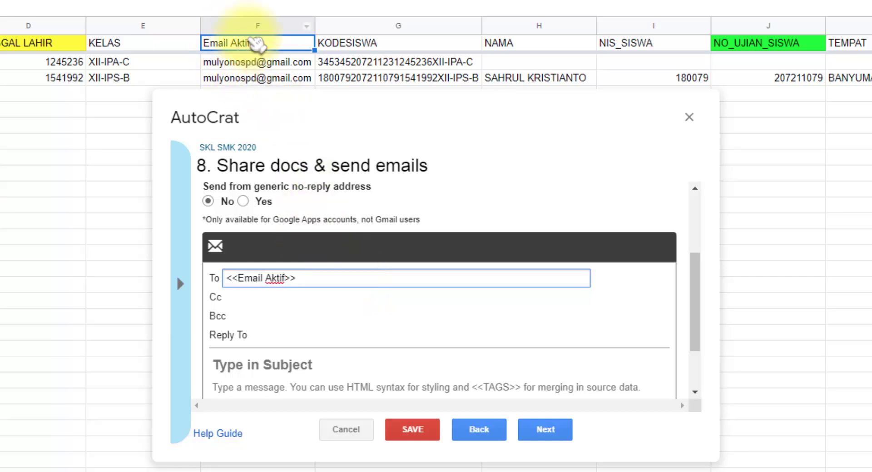
click(259, 317)
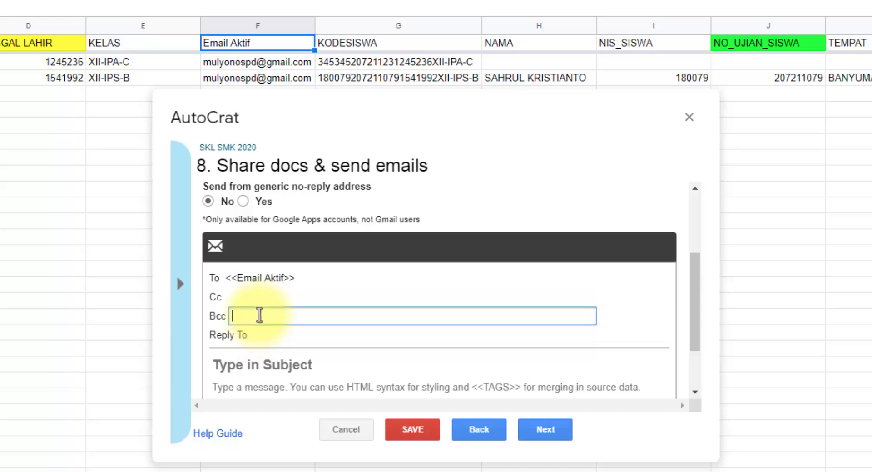
click(258, 301)
click(270, 317)
click(282, 336)
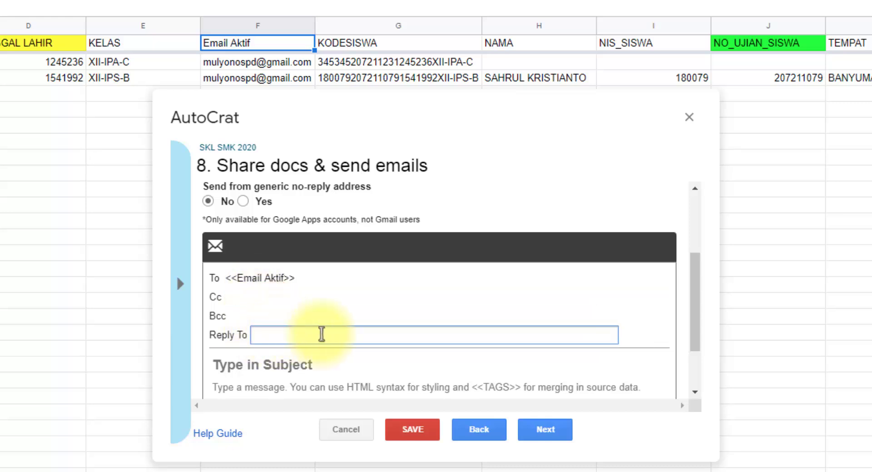
Step: Enter SKL SMK 2020 as the email subject
click(279, 363)
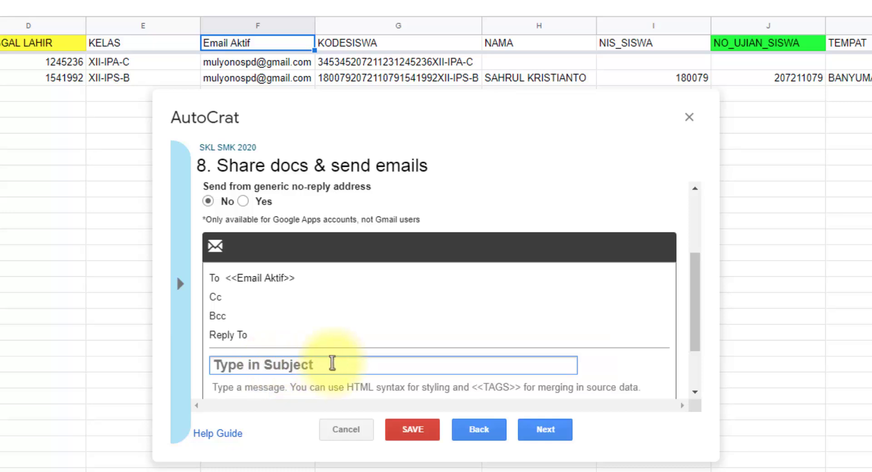
text(skl)
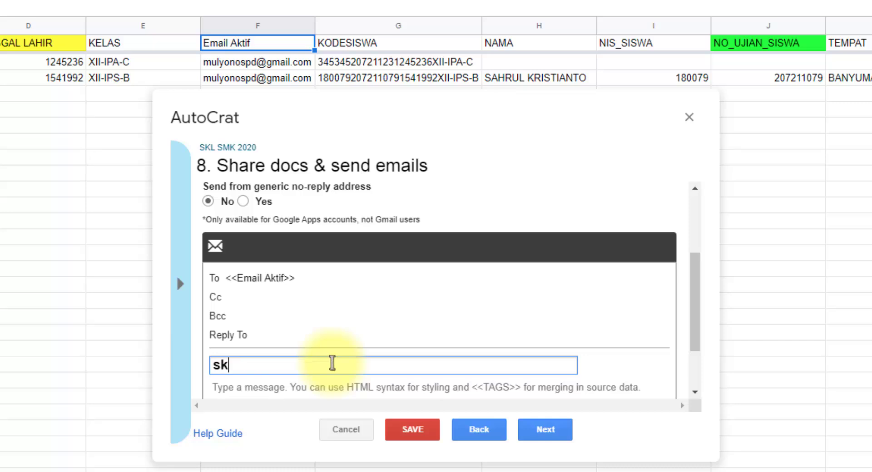
key(BackSpace)
key(BackSpace)
key(BackSpace)
key(BackSpace)
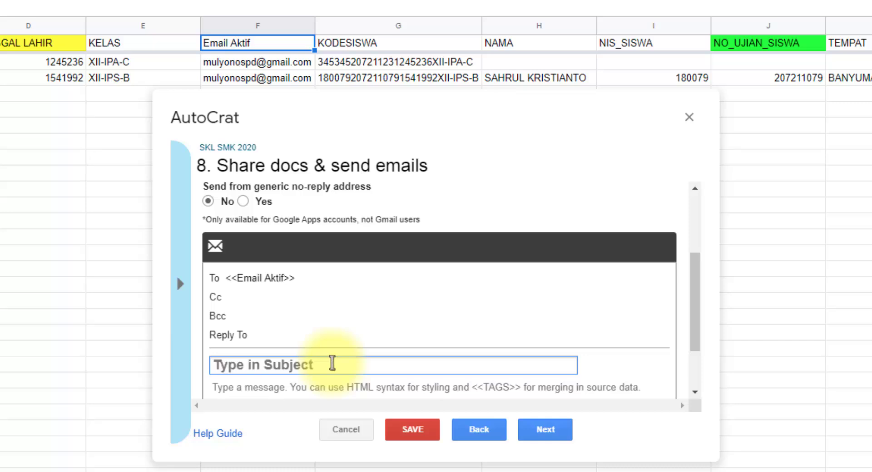
text(SKL smk )
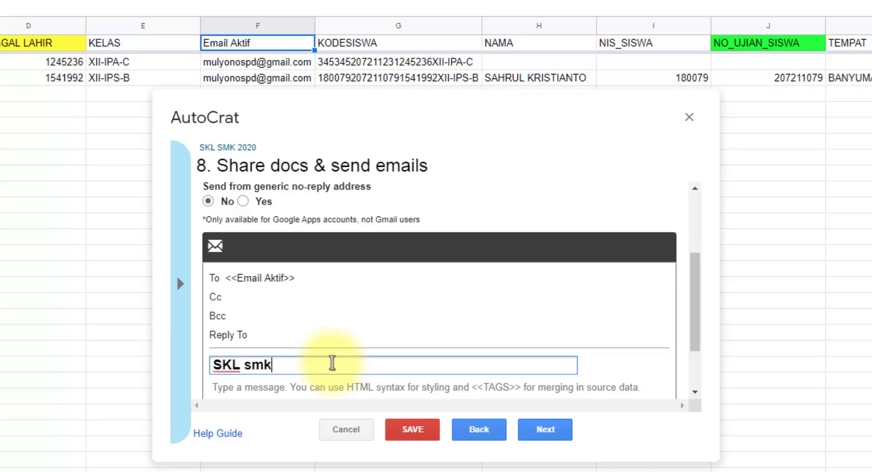
text(2020)
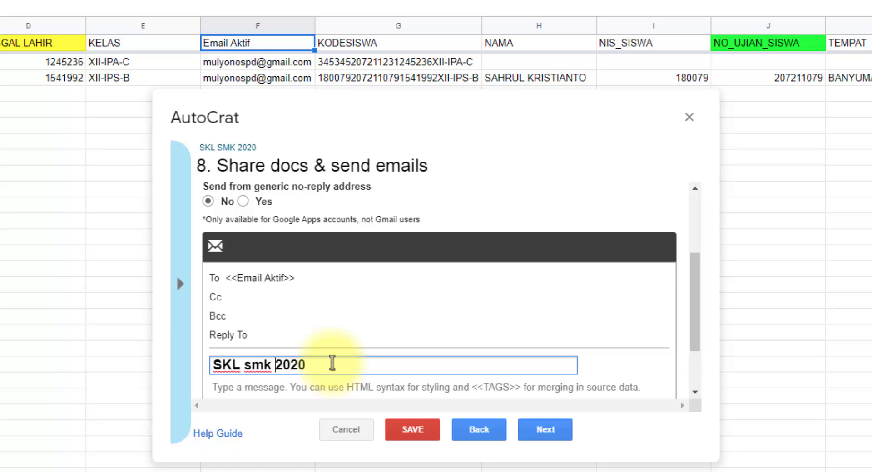
key(ctrl+Left)
key(ctrl+shift+Left)
key(BackSpace)
text(smk)
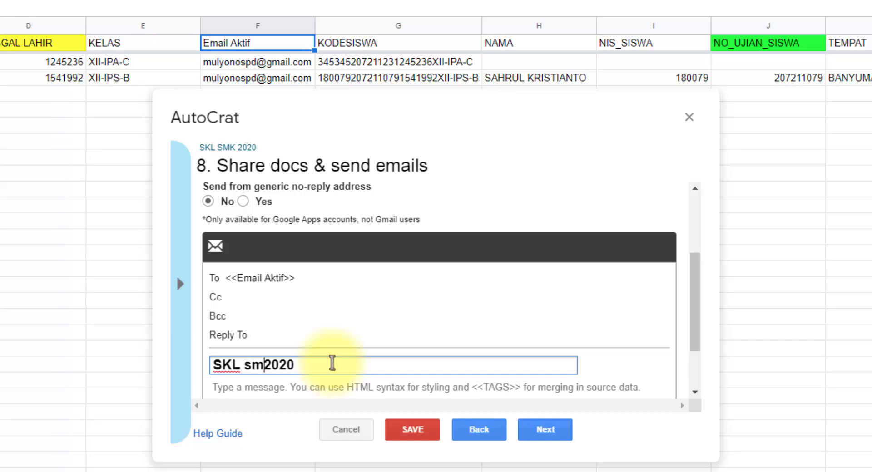
key(BackSpace)
key(BackSpace)
key(BackSpace)
text(SMK)
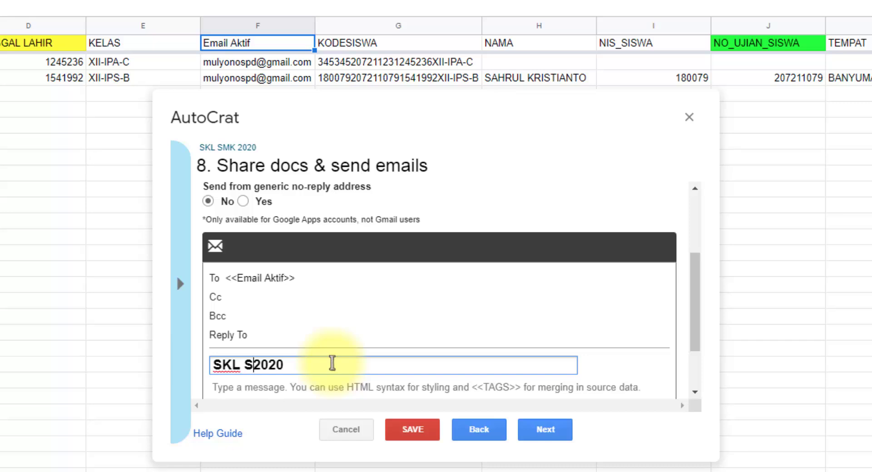
Step: Write the email message "Silahkan simpan SKL sementara ini, untuk SKHUN bisa di ambil di sekolah."
scroll(332, 364, down, 2)
click(284, 334)
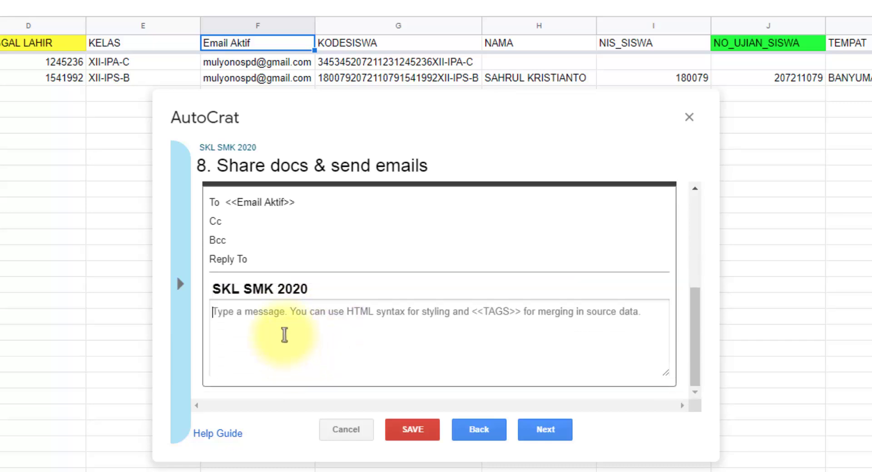
text(Silahkan )
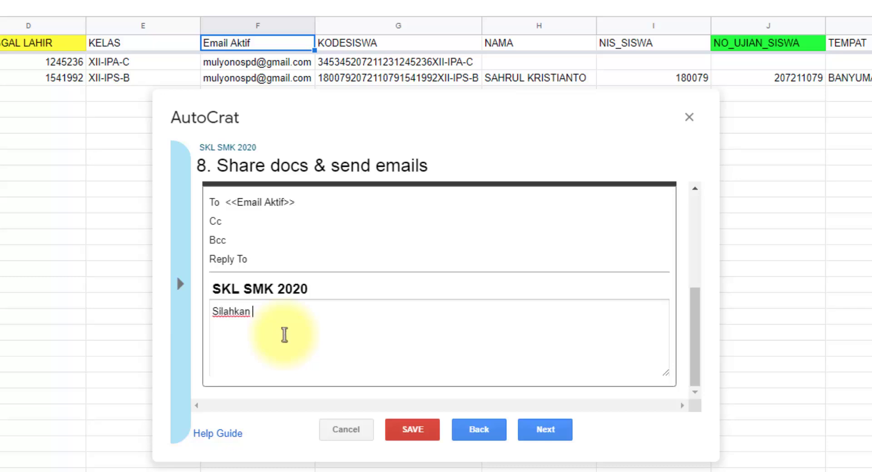
text(simpan)
key(BackSpace)
key(BackSpace)
text(an SKL )
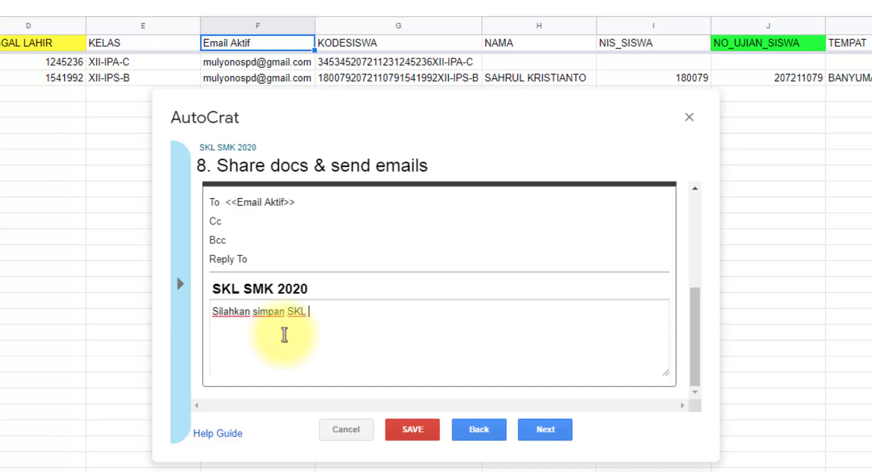
text(sementara )
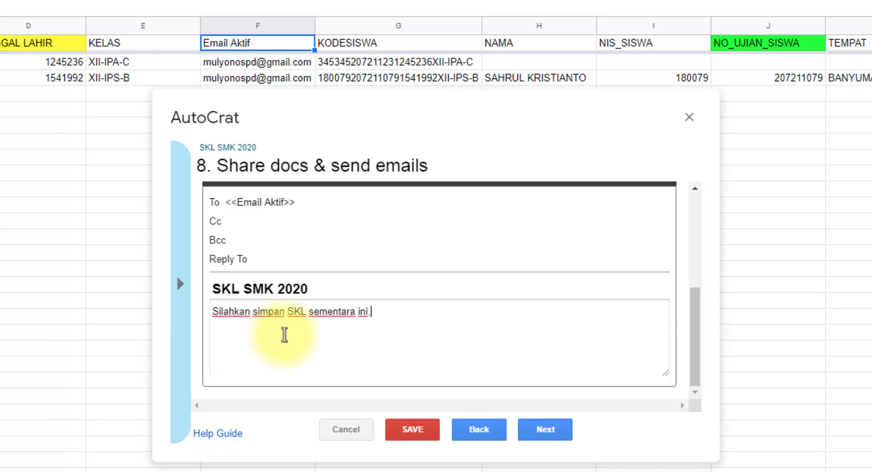
text(ini, untuk SKHUN b)
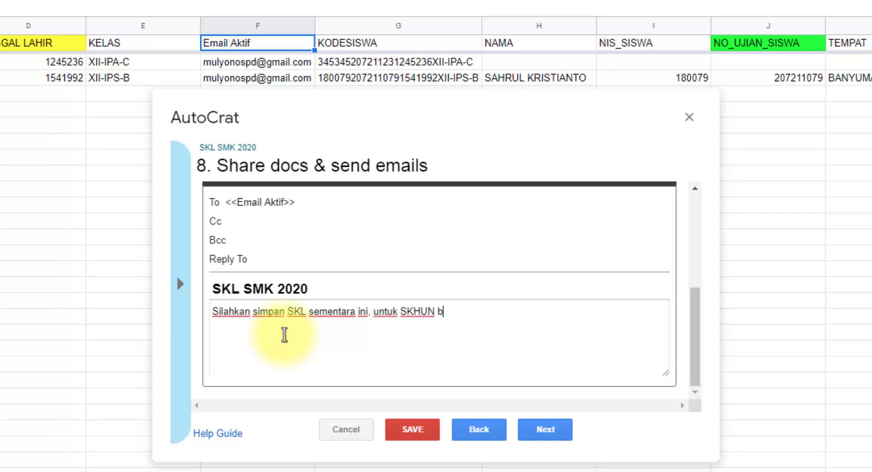
text(isa di ambi)
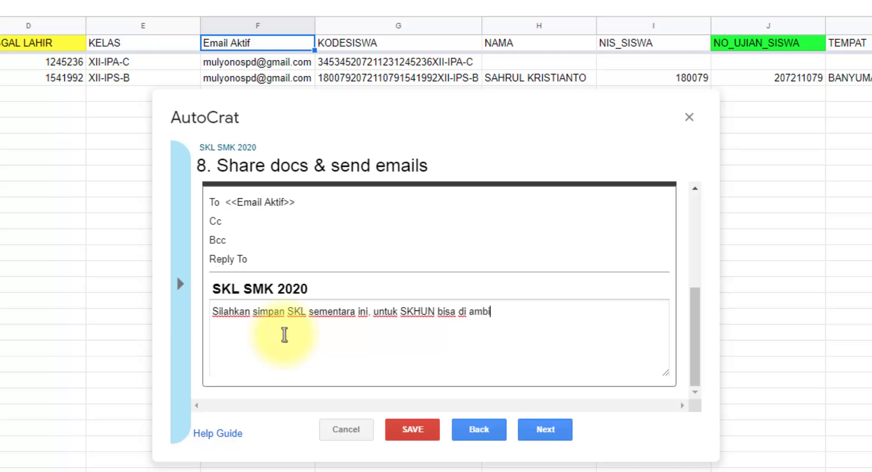
text(l di sekolah.)
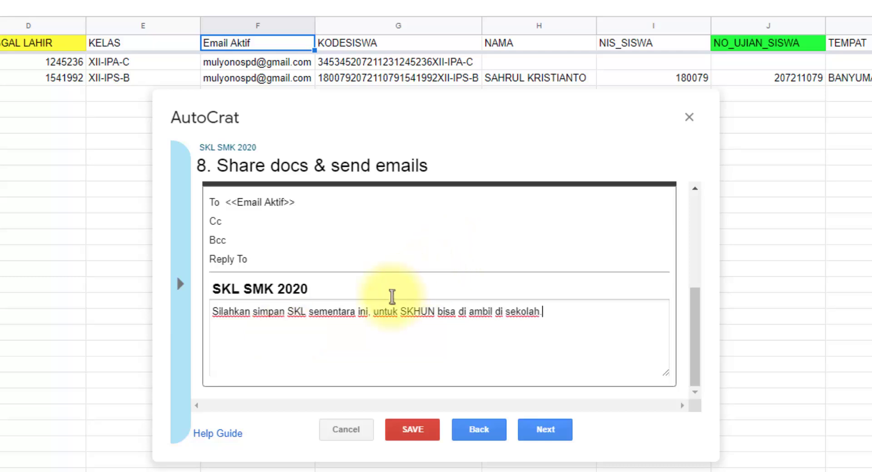
Step: Review the document sharing options together with the email recipient, subject and message
scroll(399, 320, up, 4)
scroll(399, 321, down, 5)
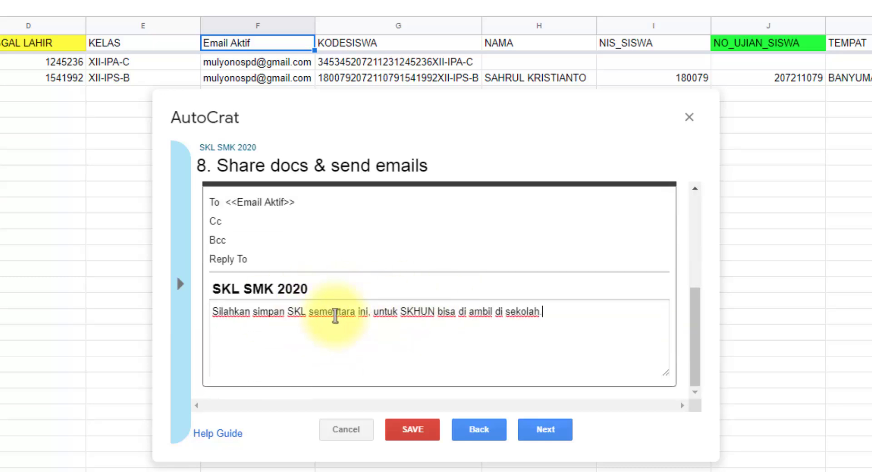
scroll(370, 302, up, 4)
scroll(331, 288, down, 4)
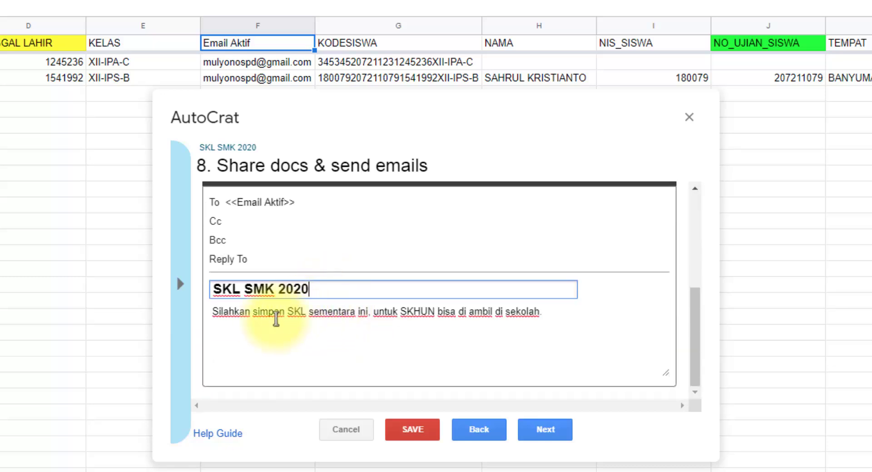
click(255, 313)
drag(254, 314, 440, 321)
click(440, 318)
scroll(409, 309, up, 4)
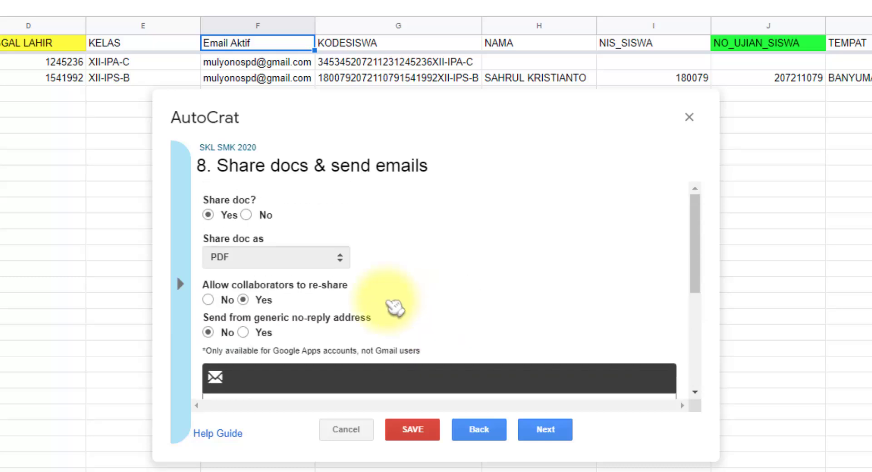
scroll(389, 297, down, 4)
scroll(390, 268, up, 4)
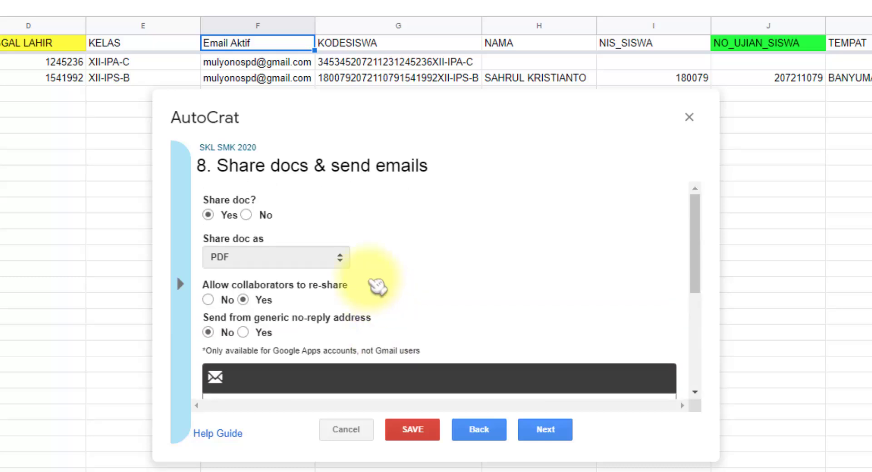
Step: Continue to the job triggers and turn on the form trigger, confirming that triggers are enabled for the project
click(547, 429)
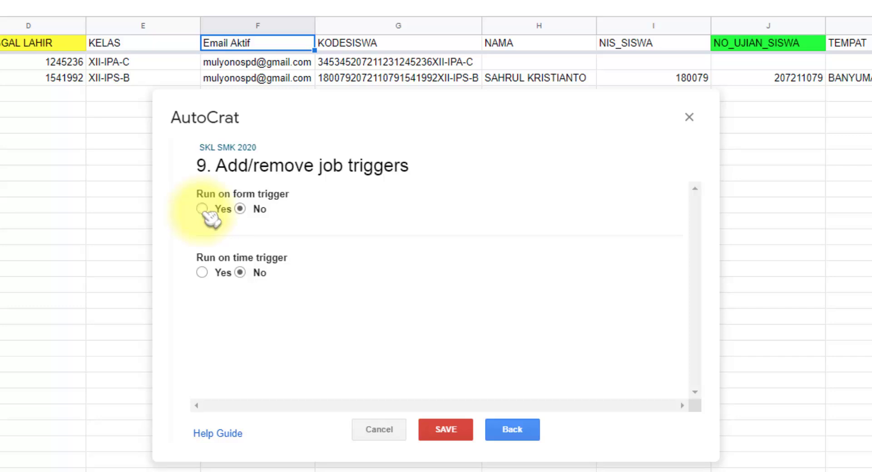
click(203, 210)
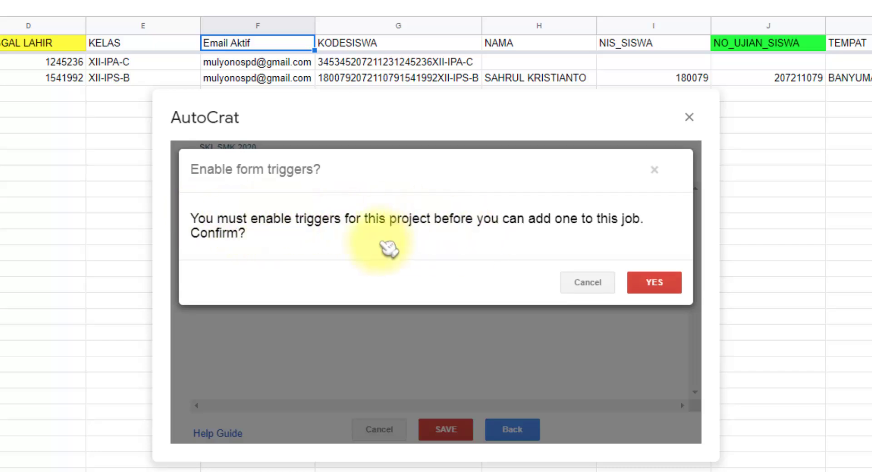
click(654, 287)
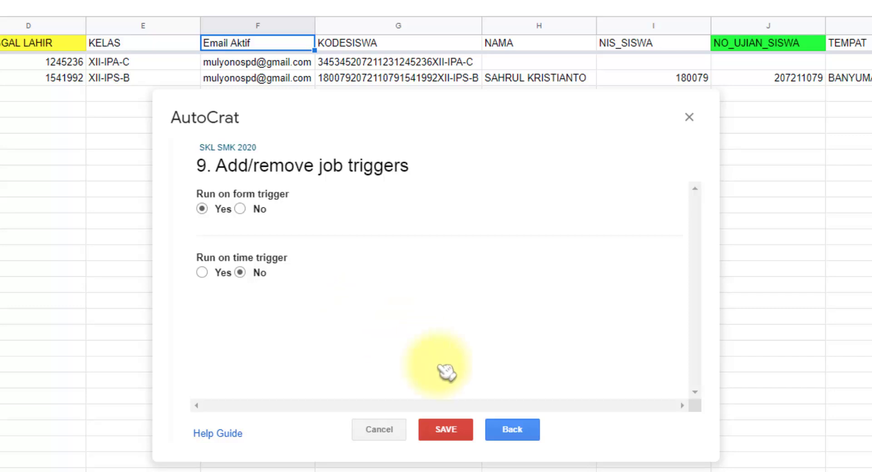
Step: Save the SKL SMK 2020 job and check the birth date and exam number columns of both responses
click(447, 430)
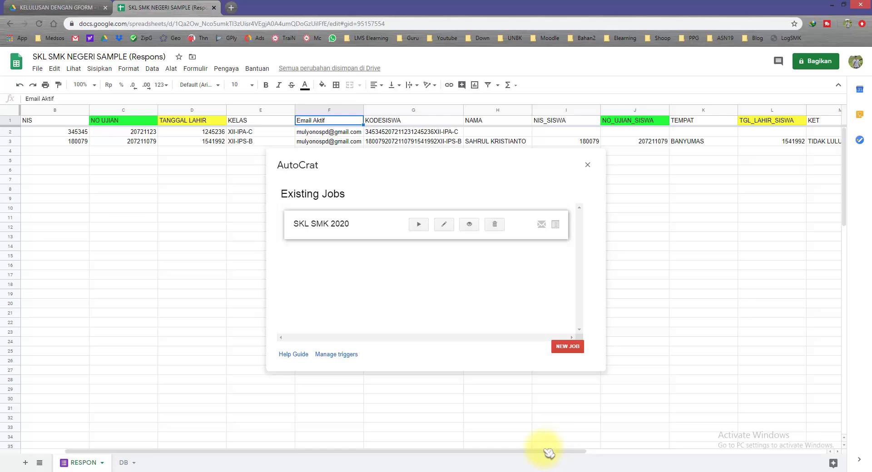
drag(207, 132, 209, 141)
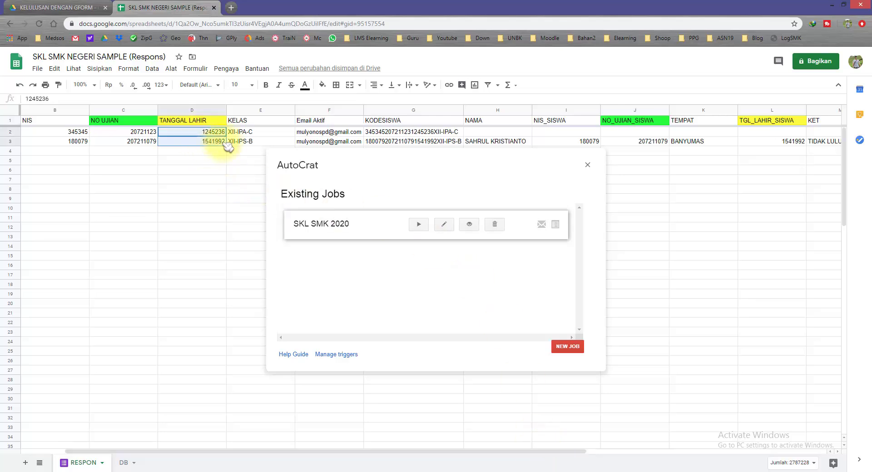
drag(522, 452, 806, 458)
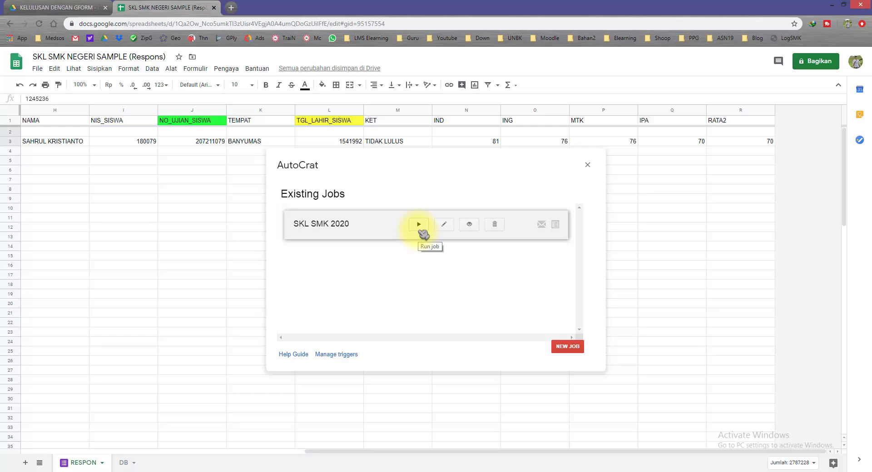
drag(176, 131, 175, 144)
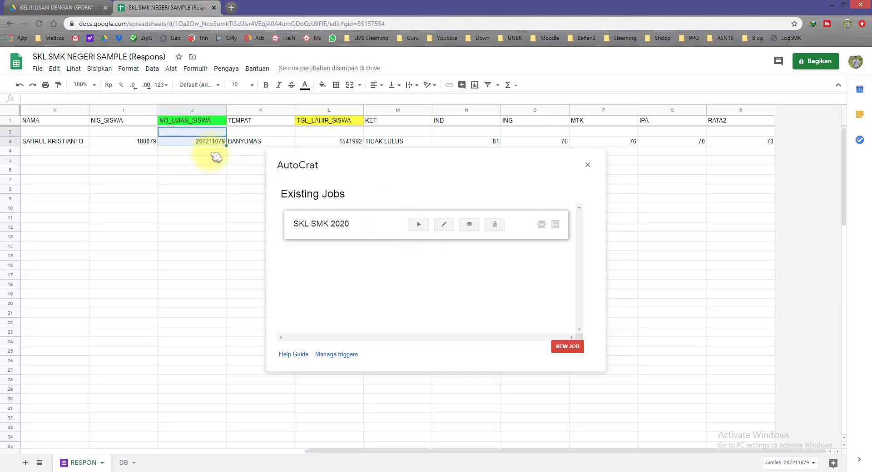
drag(595, 451, 359, 451)
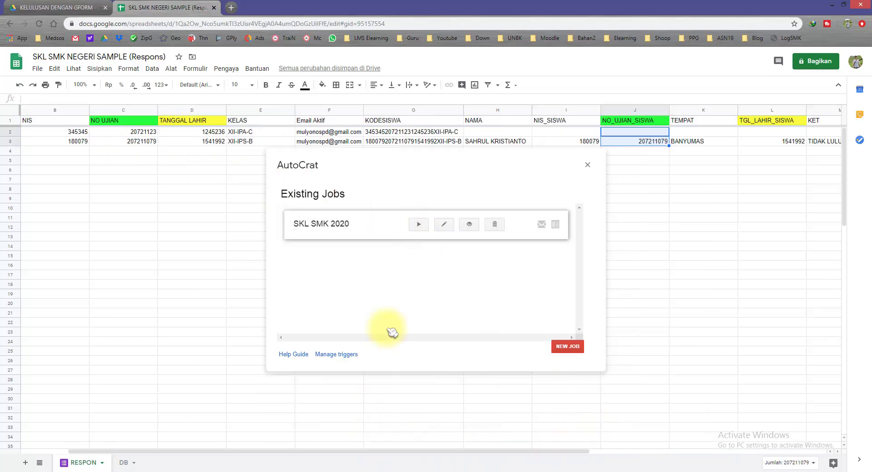
Step: Compare the NAMA and KODESISWA cells of the two response rows to see which entry matches the student database
click(495, 143)
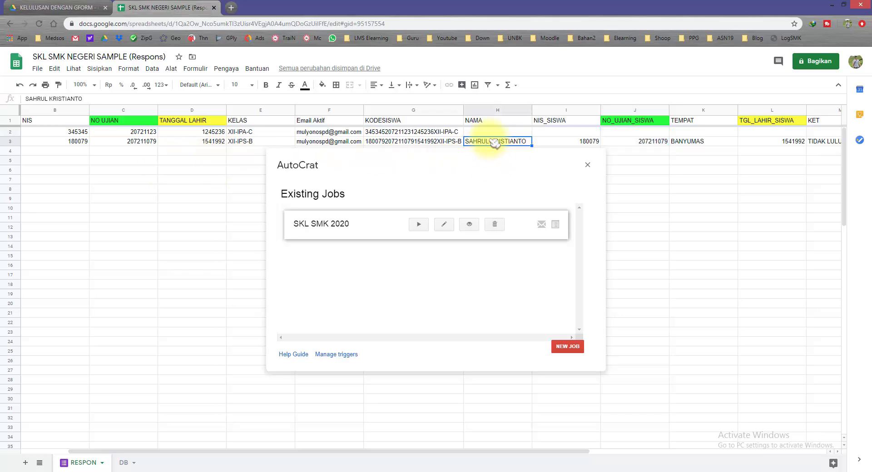
click(487, 132)
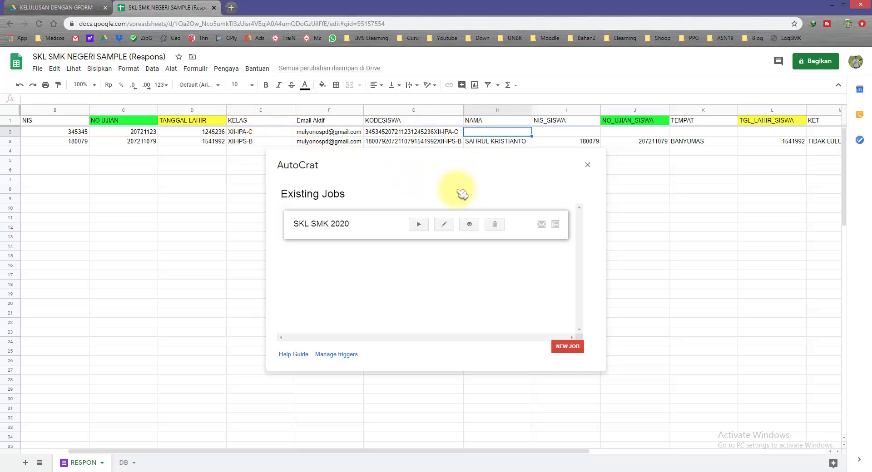
click(433, 142)
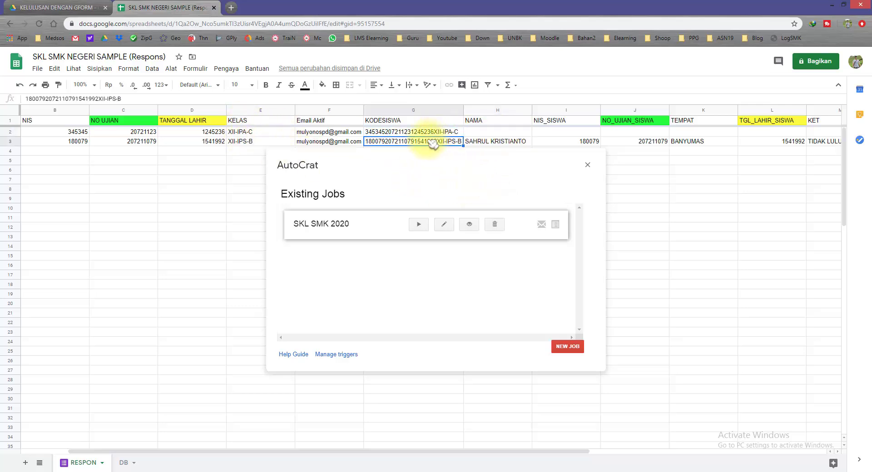
click(430, 131)
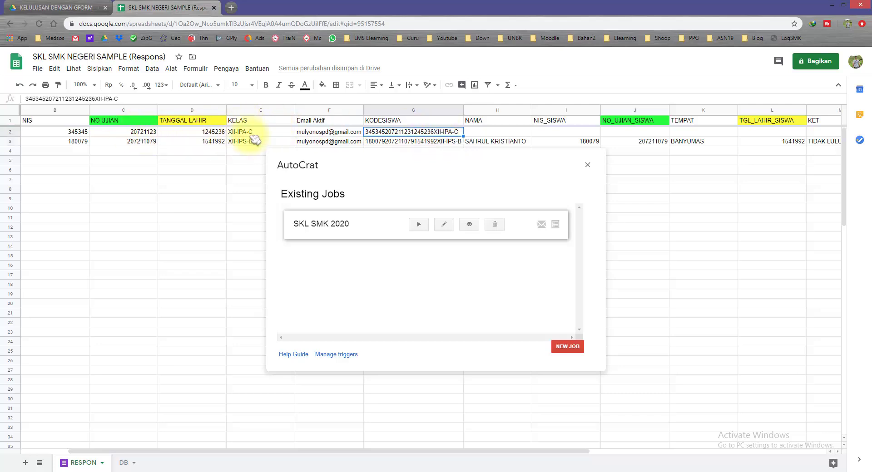
click(392, 145)
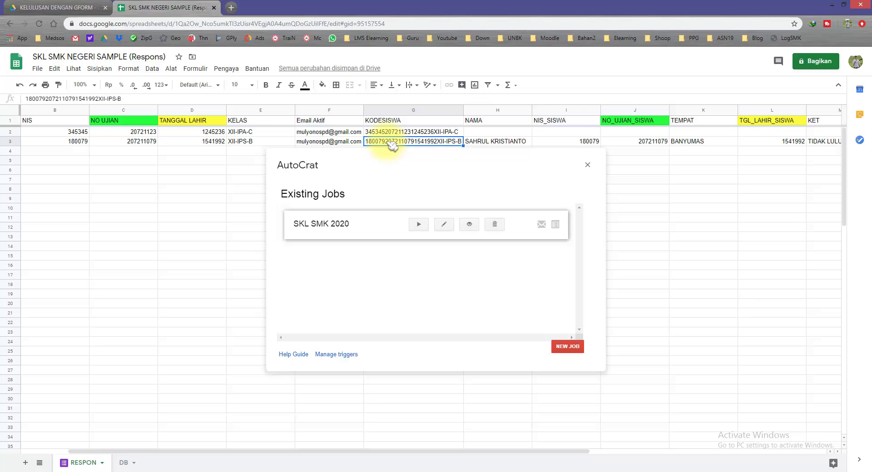
drag(386, 133, 393, 143)
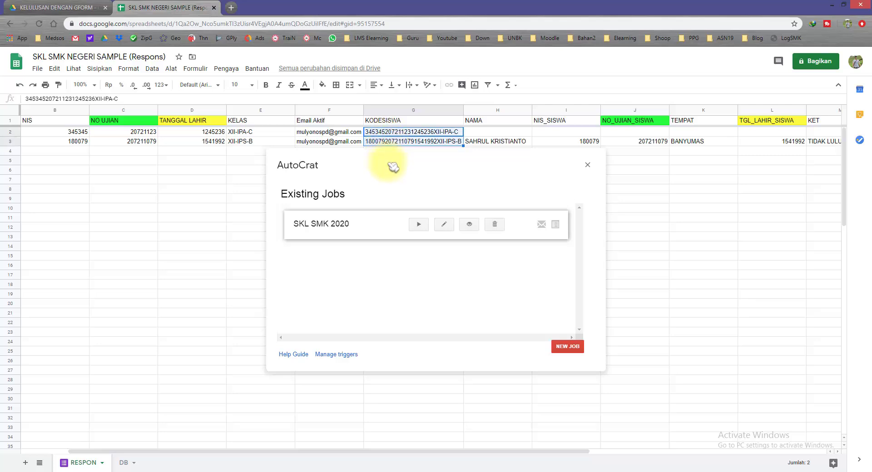
click(388, 135)
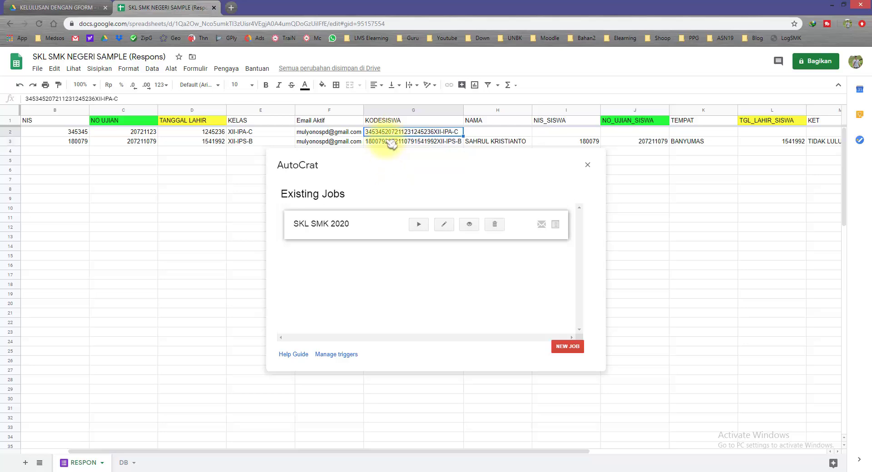
click(391, 142)
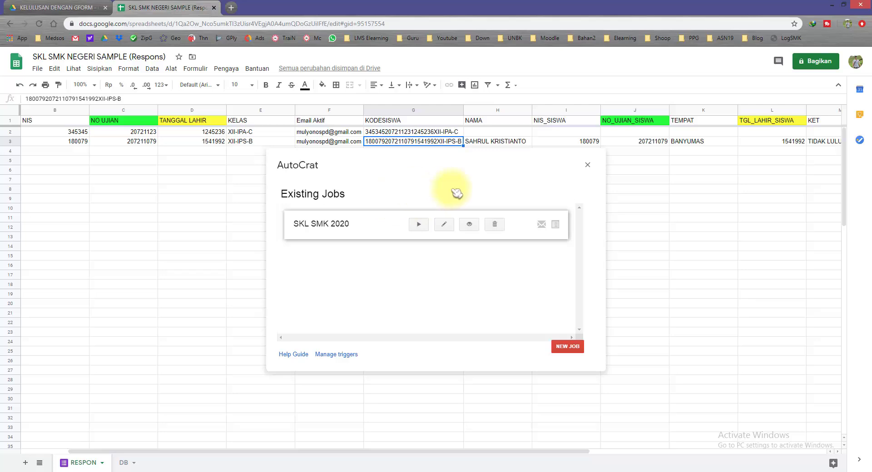
Step: Run the SKL SMK 2020 merge job and follow its progress beside the merged document columns
click(419, 224)
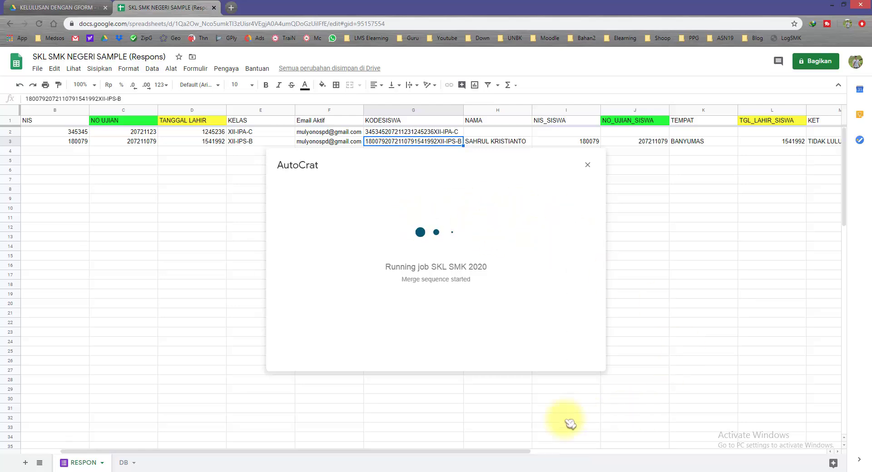
drag(506, 452, 835, 459)
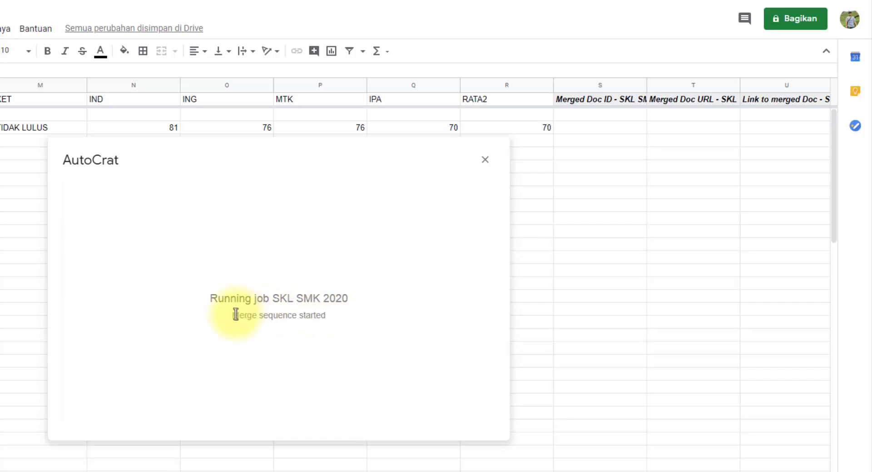
drag(234, 315, 323, 318)
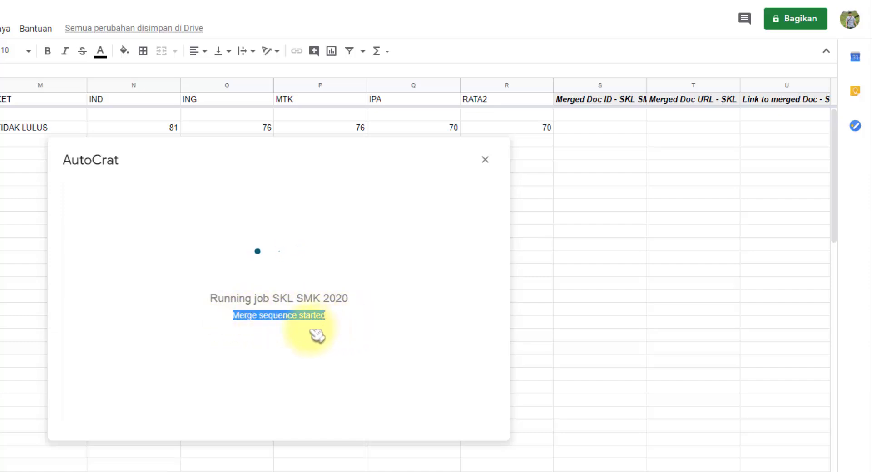
scroll(690, 318, right, 3)
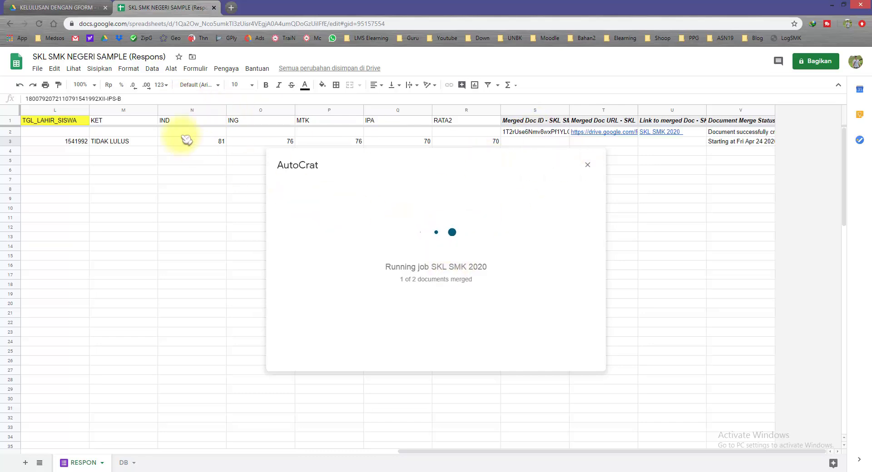
Step: Switch to Google Drive and open the KUMPULAN SKL JADI folder to look for the generated PDFs
click(72, 7)
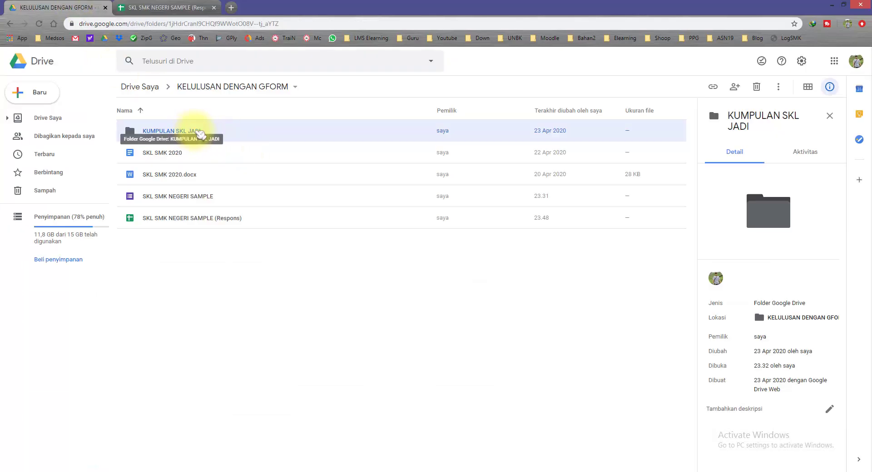
double_click(200, 132)
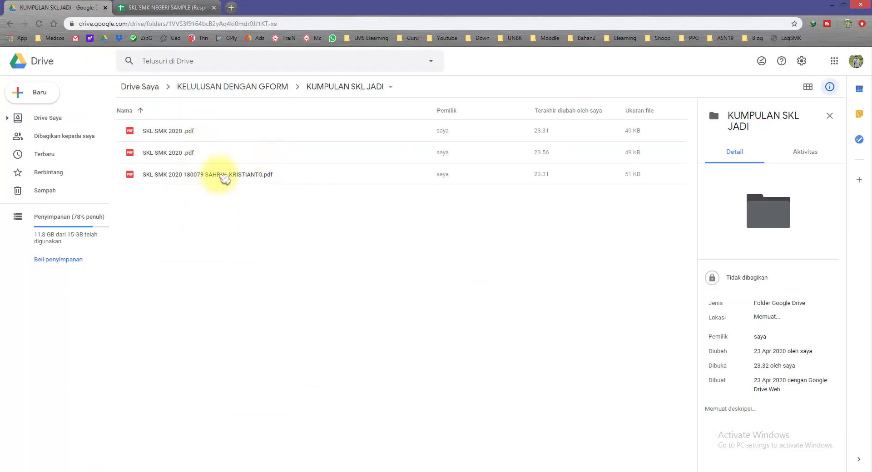
Step: Return to the response spreadsheet, check the KET values of both responses and close the AutoCrat dialog
click(167, 7)
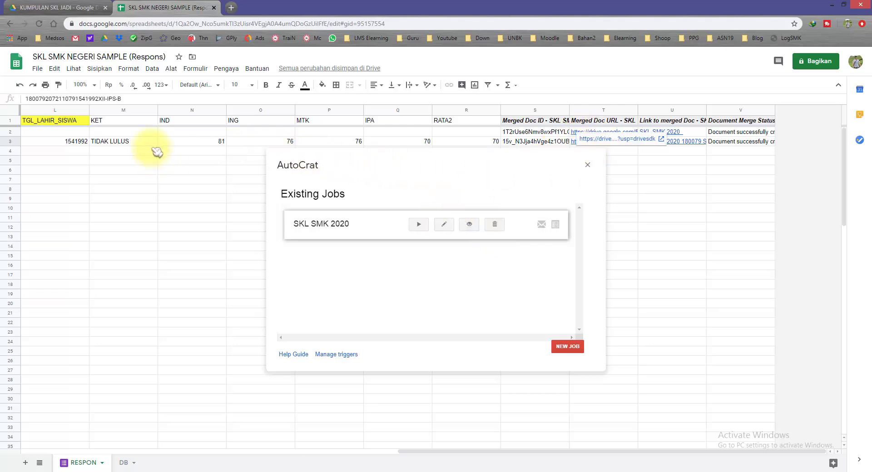
drag(144, 136, 137, 144)
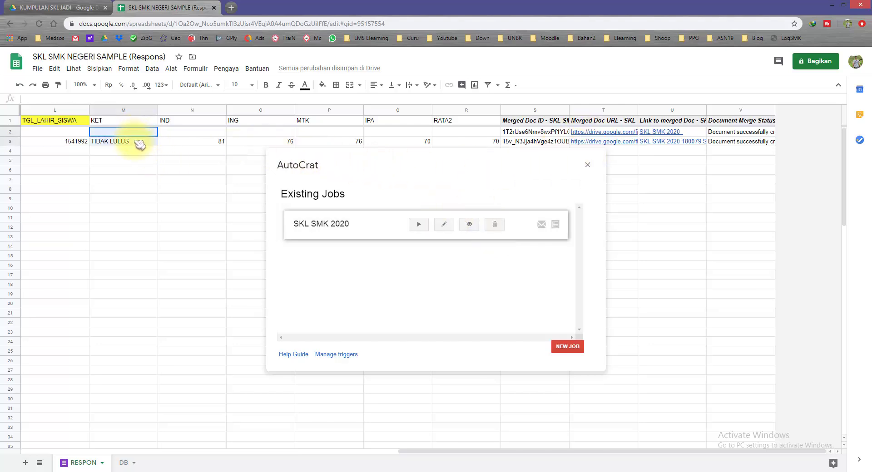
click(589, 165)
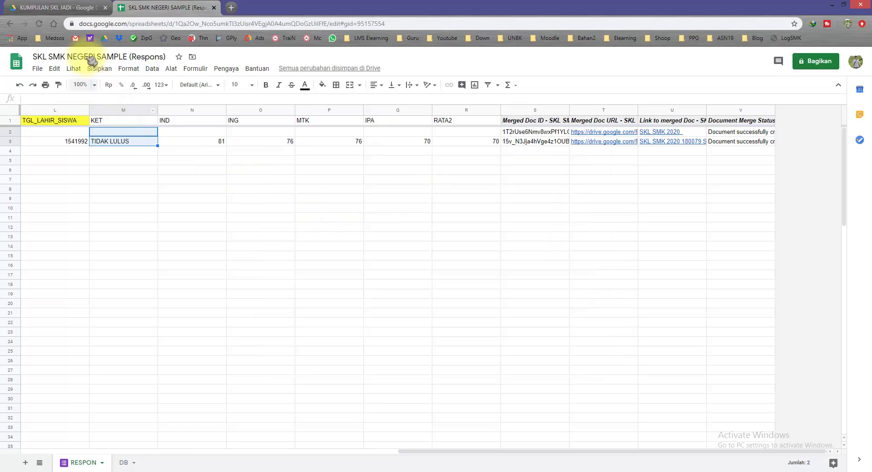
Step: Refresh the KUMPULAN SKL JADI folder in Drive and preview the newest PDF letter generated for the named student
click(59, 7)
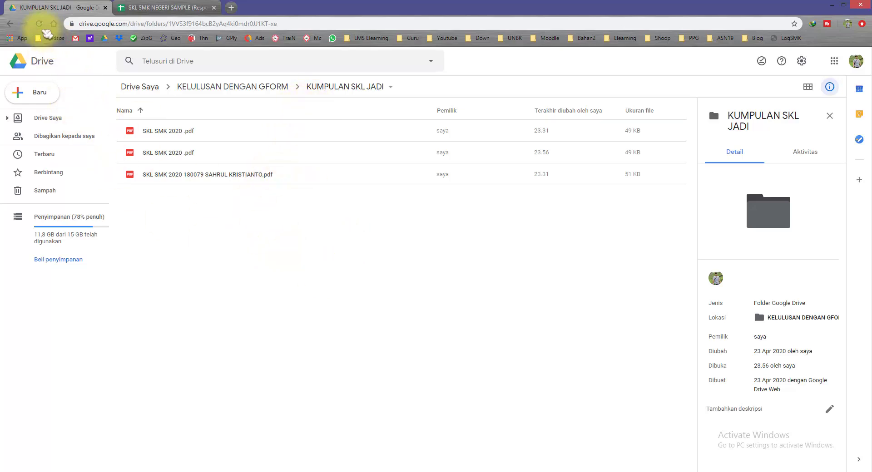
click(39, 24)
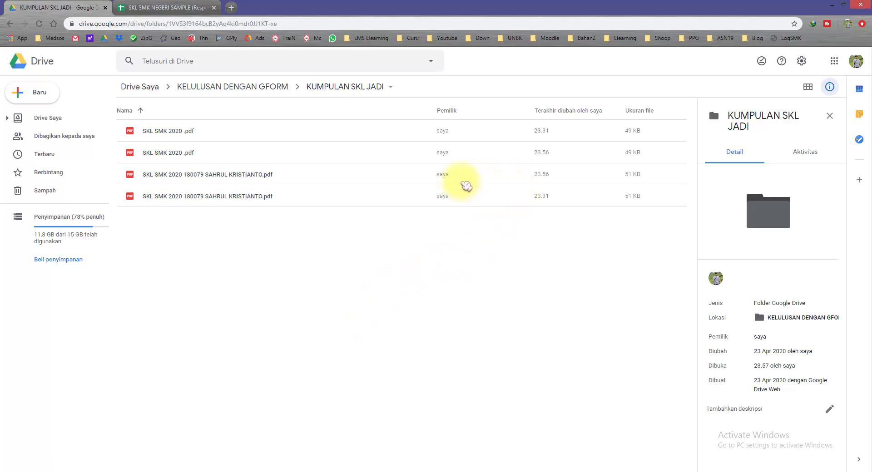
click(414, 176)
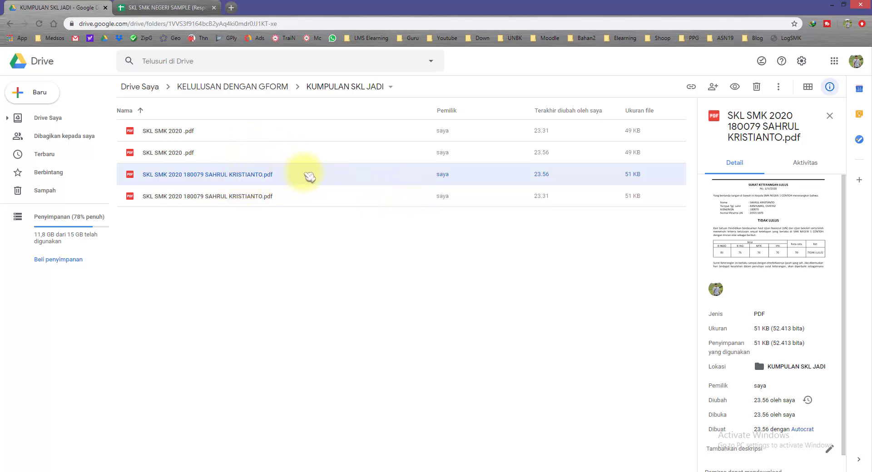
double_click(310, 176)
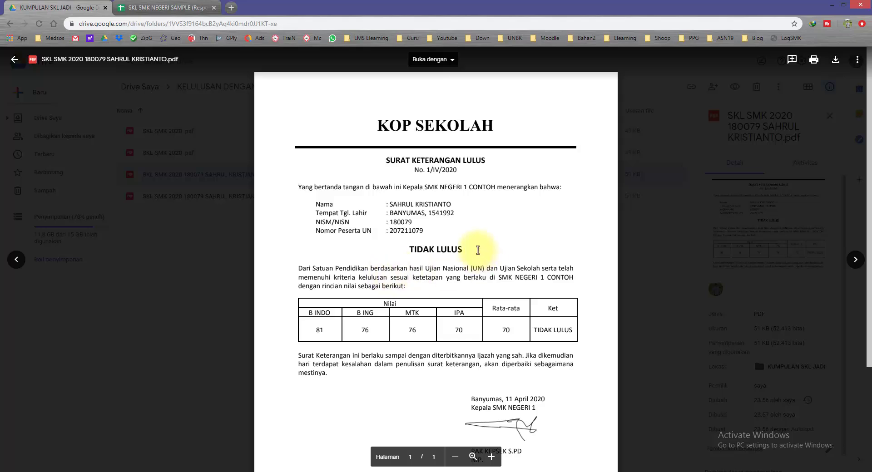
click(724, 185)
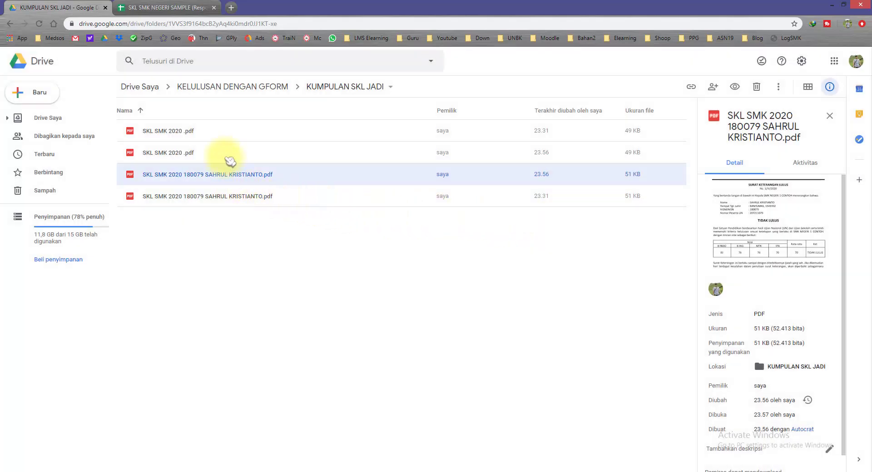
Step: Preview the SKL SMK 2020 .pdf without student data and the older named student's letter to compare their contents
double_click(230, 131)
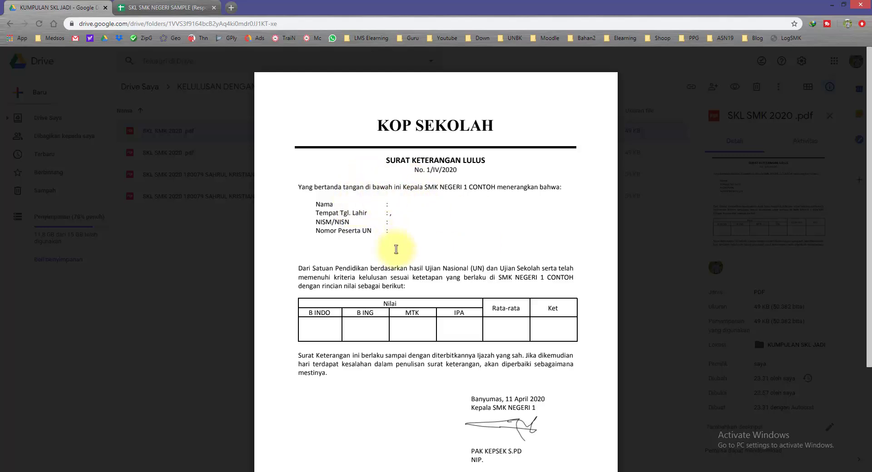
click(179, 286)
double_click(223, 200)
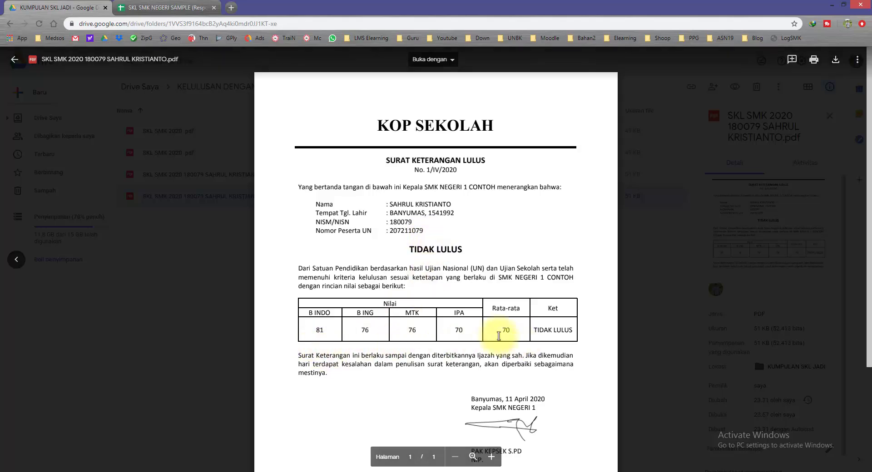
click(204, 318)
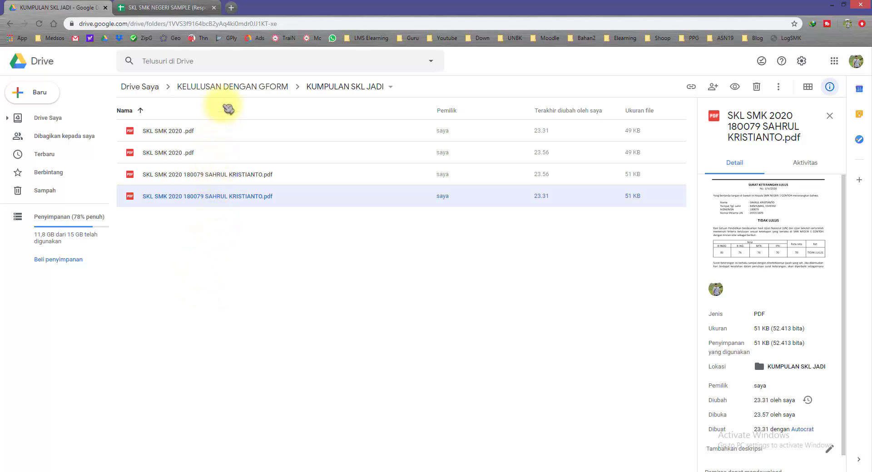
Step: Go back to the KELULUSAN DENGAN GFORM folder, view the SKL SMK NEGERI SAMPLE form's NIS question, and close the form
click(230, 88)
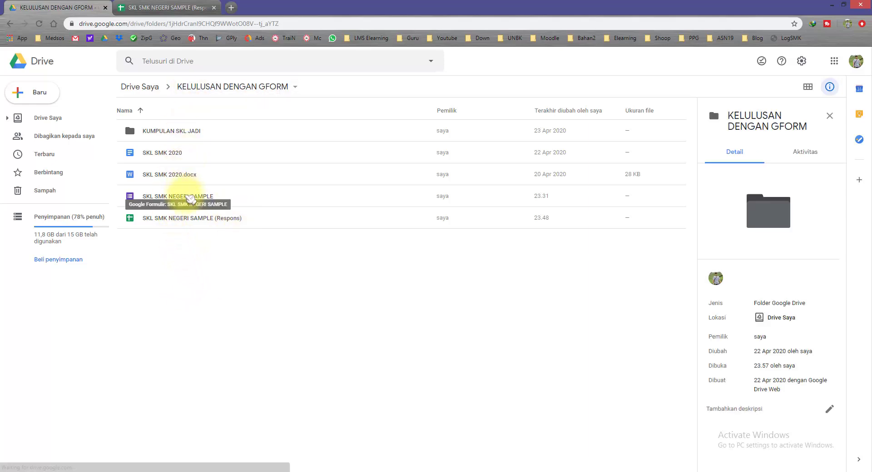
double_click(189, 199)
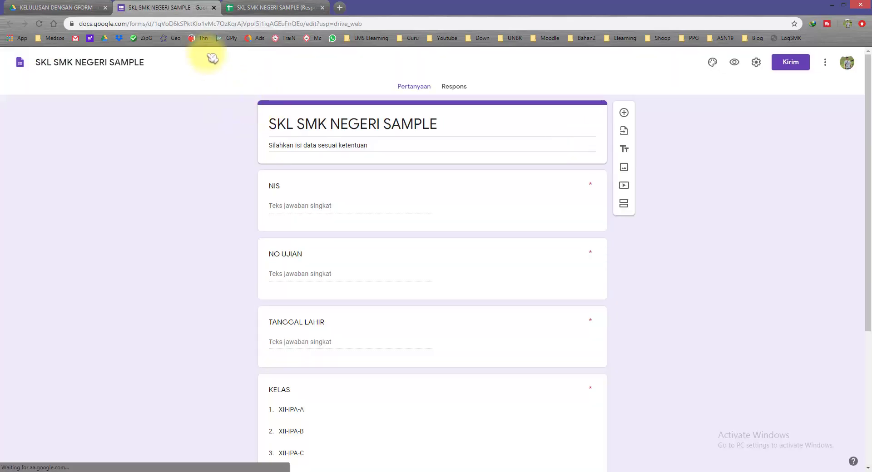
click(300, 203)
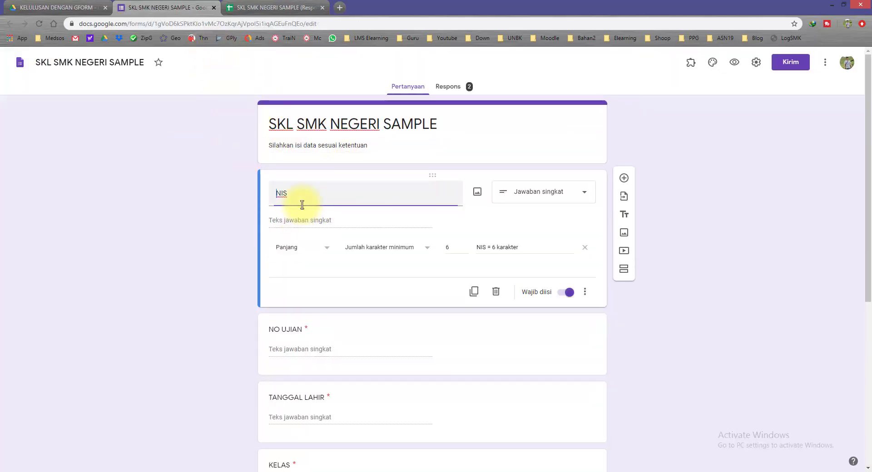
click(214, 8)
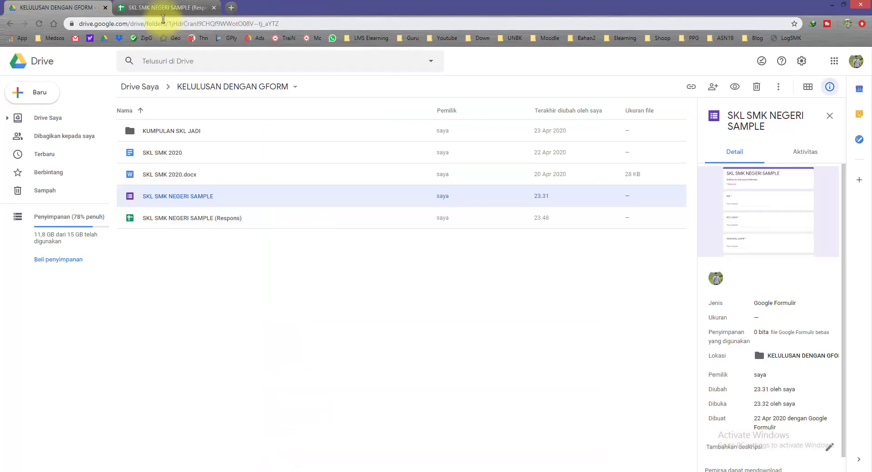
Step: Switch to Gmail in a new browser tab, highlight the SKL SMK 2020 message's body text and download its attached PDF letter
click(229, 8)
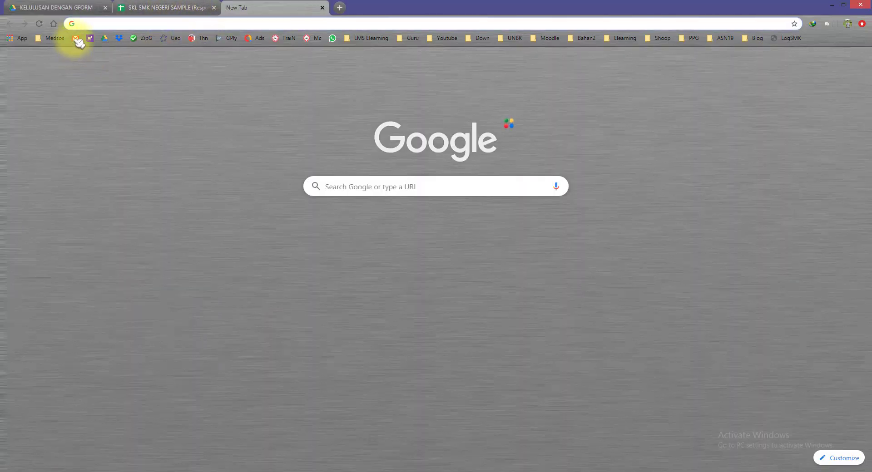
click(76, 38)
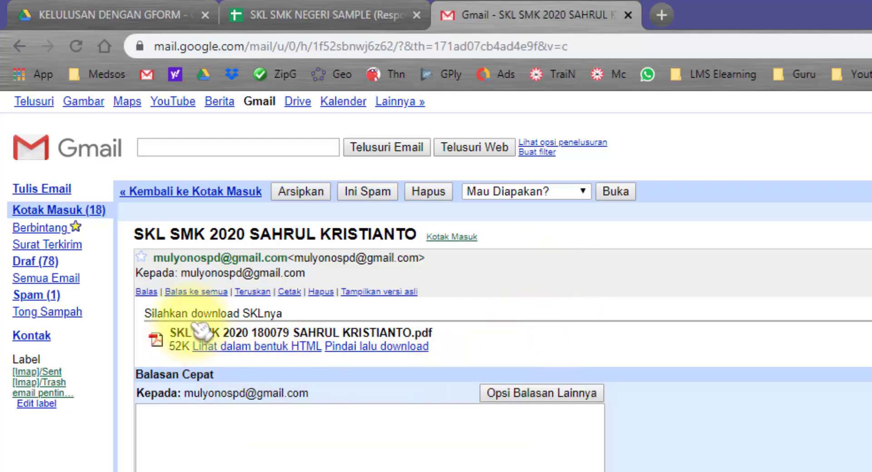
drag(151, 313, 291, 315)
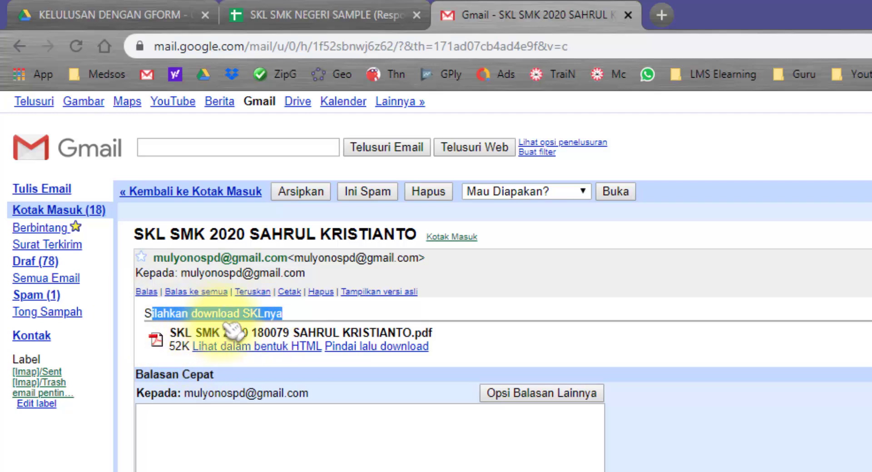
click(361, 349)
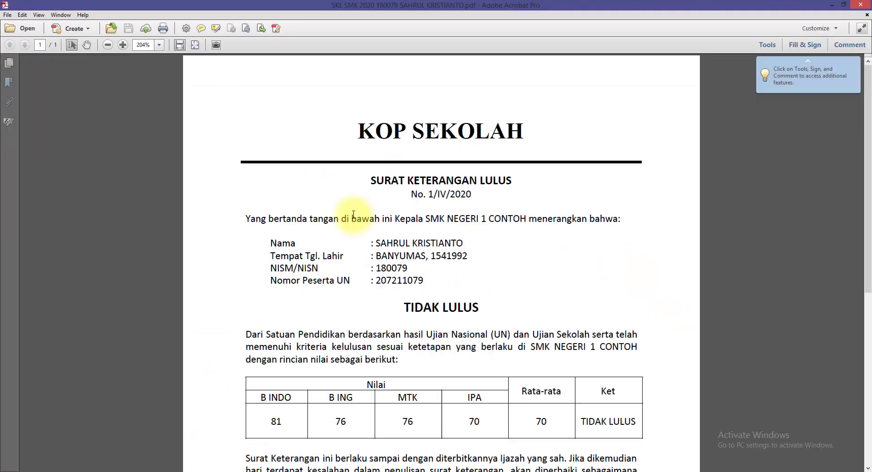
Step: Review the downloaded PDF letter from the student details down to the signature and close it
scroll(446, 252, down, 5)
scroll(494, 259, up, 2)
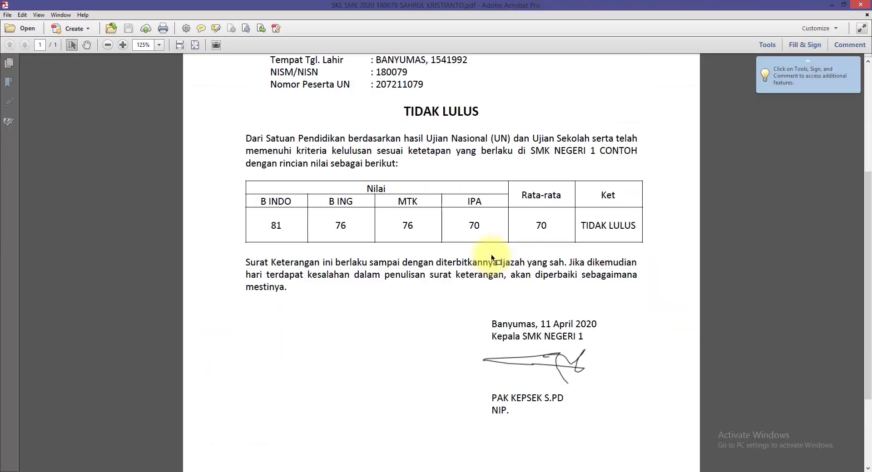
scroll(492, 258, up, 4)
click(860, 5)
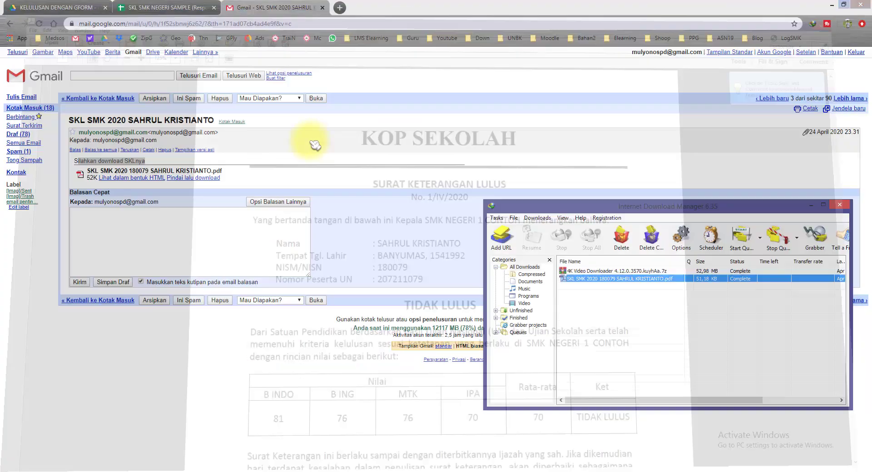
Step: Close Gmail and the SKL SMK NEGERI SAMPLE (Respons) spreadsheet to return to the Drive folder
click(323, 7)
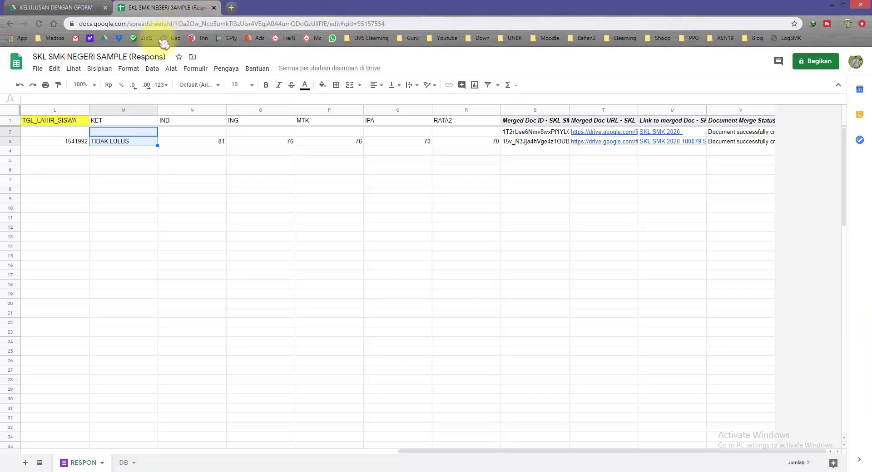
click(399, 199)
click(214, 8)
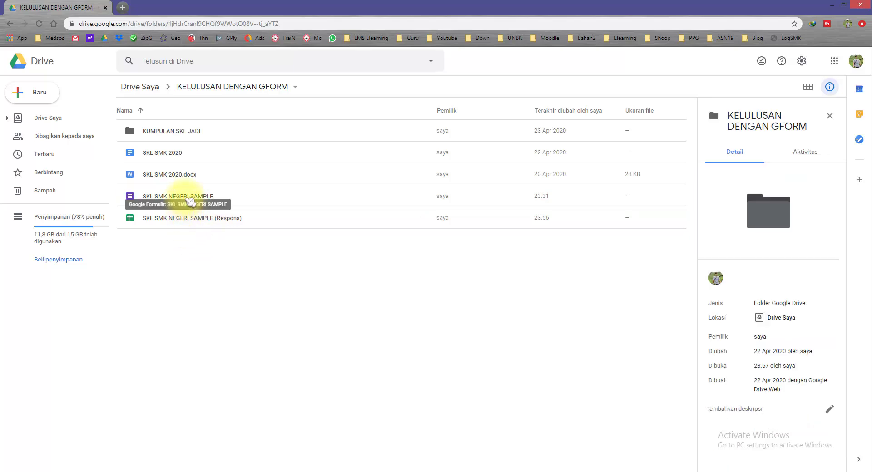
Step: Preview the SKL SMK NEGERI SAMPLE form and test the NIS field's validation with a five-digit number
double_click(190, 199)
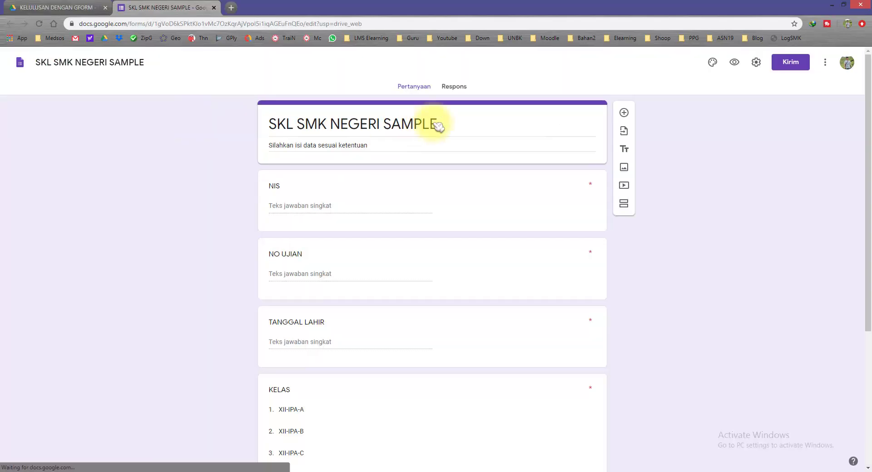
click(735, 63)
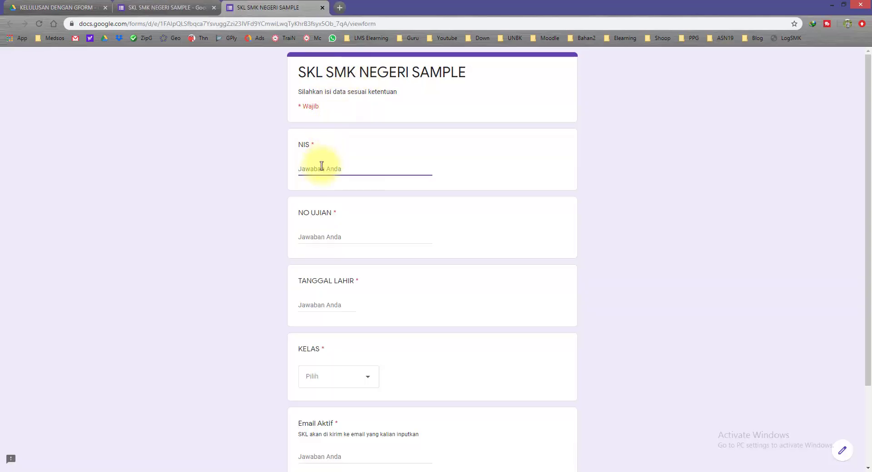
click(322, 177)
text(23423)
click(323, 241)
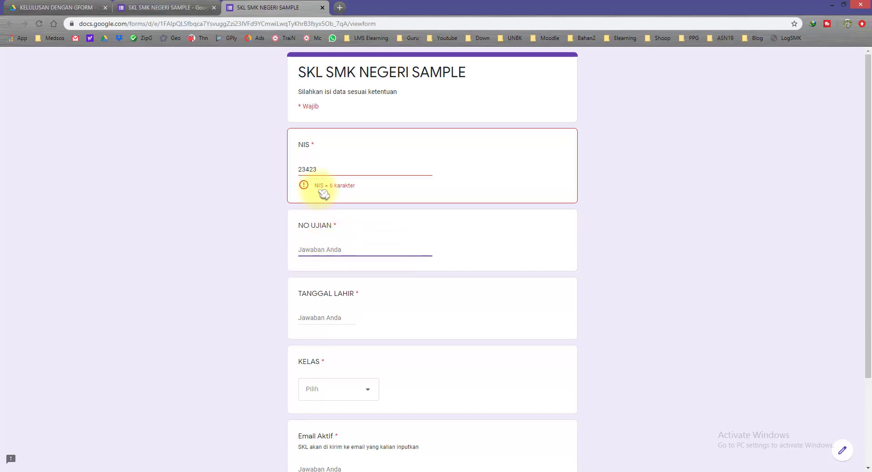
Step: Replace the NIS with a six-digit number and test the NO UJIAN field's validation with a single digit
drag(321, 168, 279, 172)
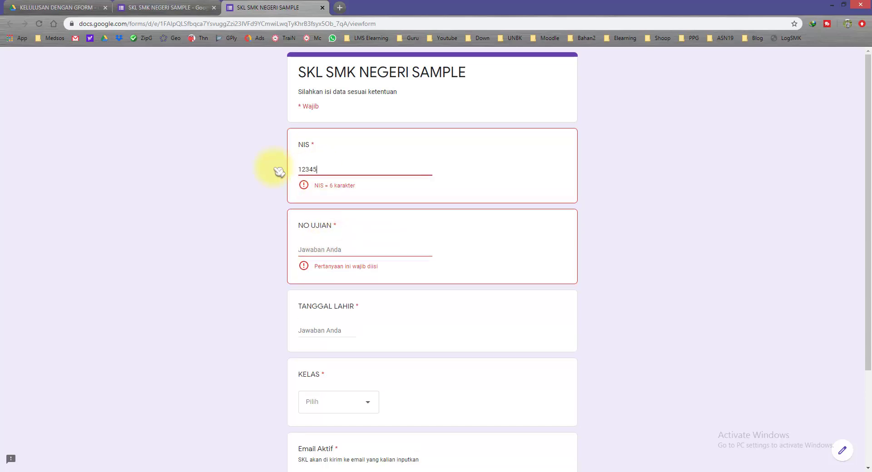
text(123453)
click(319, 237)
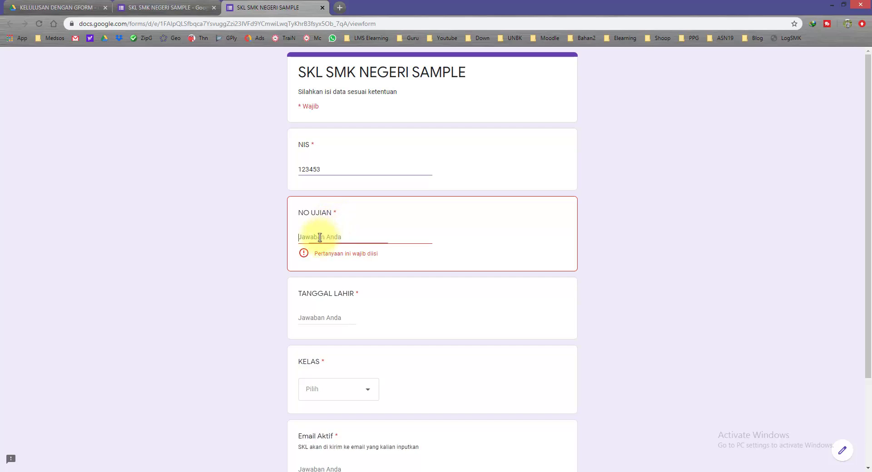
text(2)
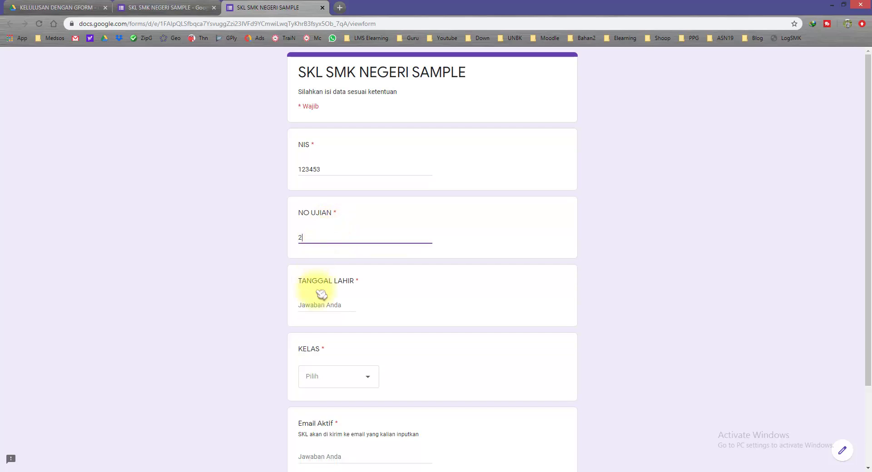
click(321, 305)
Step: Replace the NO UJIAN entry with the prefix copied from the validation hint, completed with three more digits
drag(374, 254, 392, 254)
key(ctrl+c)
double_click(312, 237)
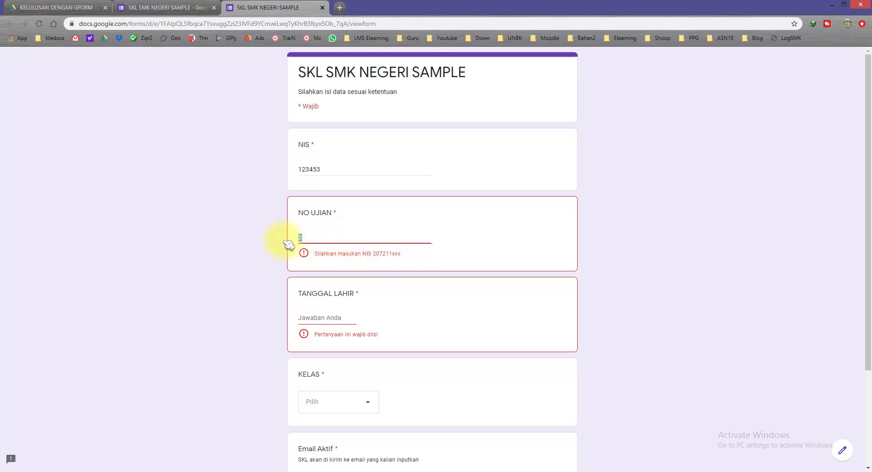
key(ctrl+v)
text(362)
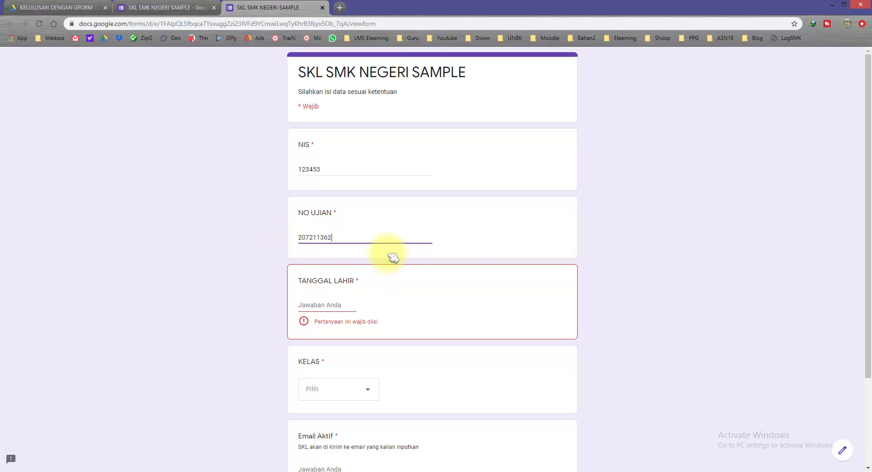
Step: Enter a date of birth in TANGGAL LAHIR and choose XII-IPS-A as the KELAS
click(329, 303)
text(12)
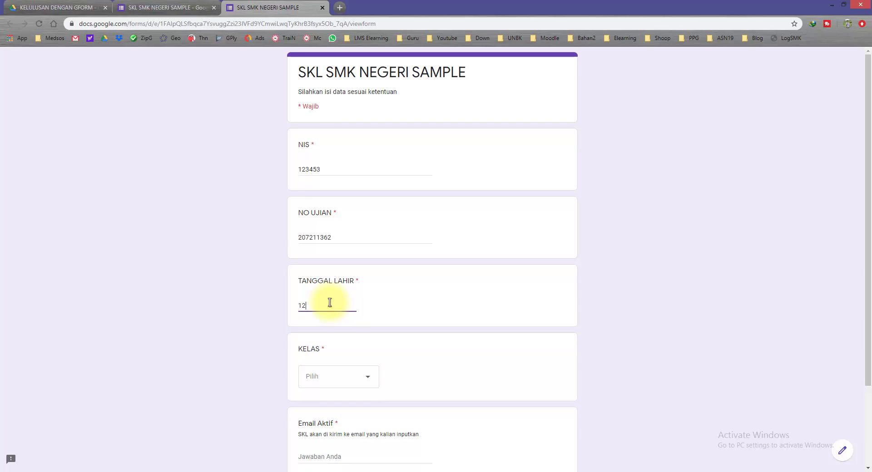
text(5199)
text(9)
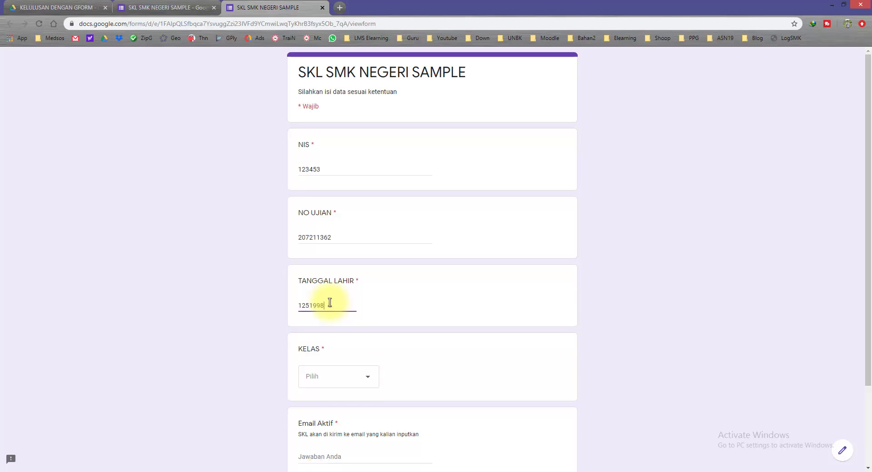
click(361, 381)
click(333, 403)
Step: Fill in the Email Aktif field with the suggested e-mail address and submit the form
scroll(254, 358, down, 2)
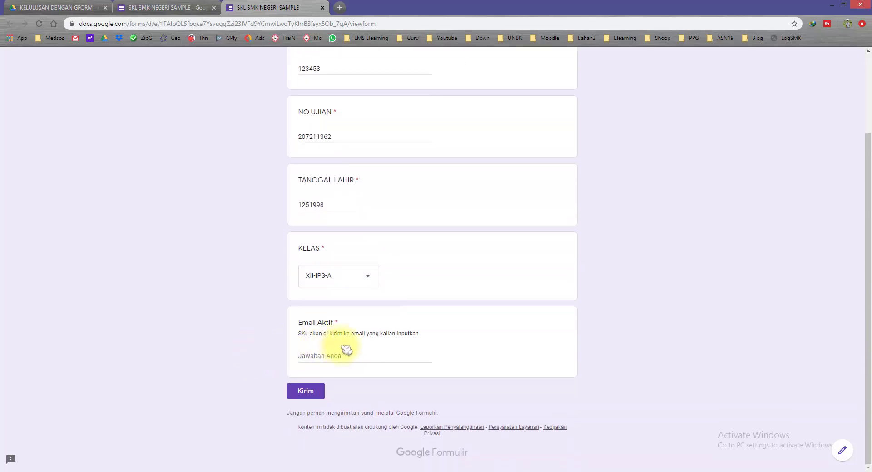
click(336, 360)
click(336, 374)
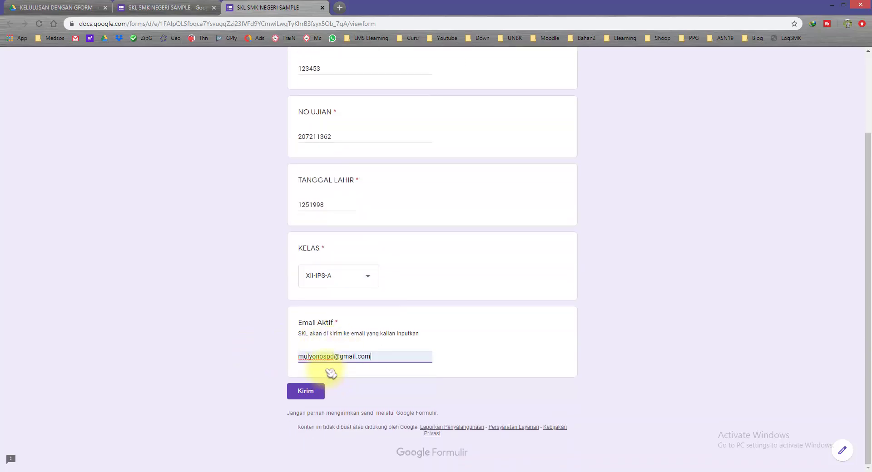
click(302, 391)
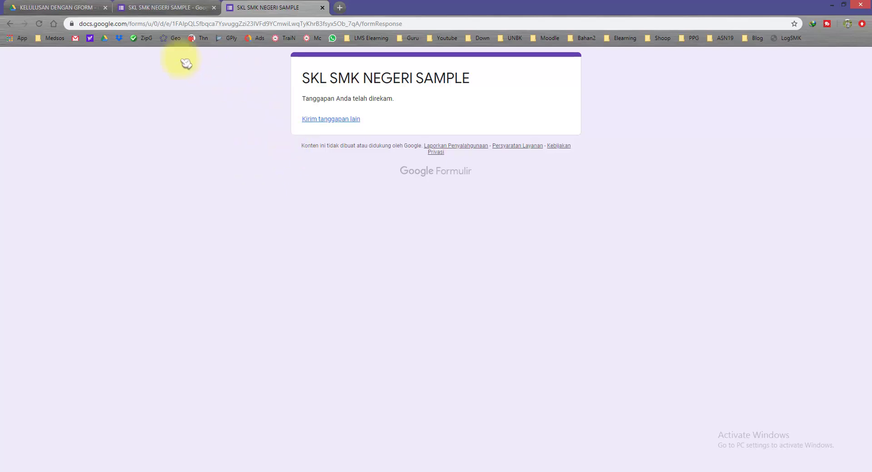
Step: View the form's responses in the editor and open the KUMPULAN SKL JADI folder in Drive
click(135, 7)
click(449, 88)
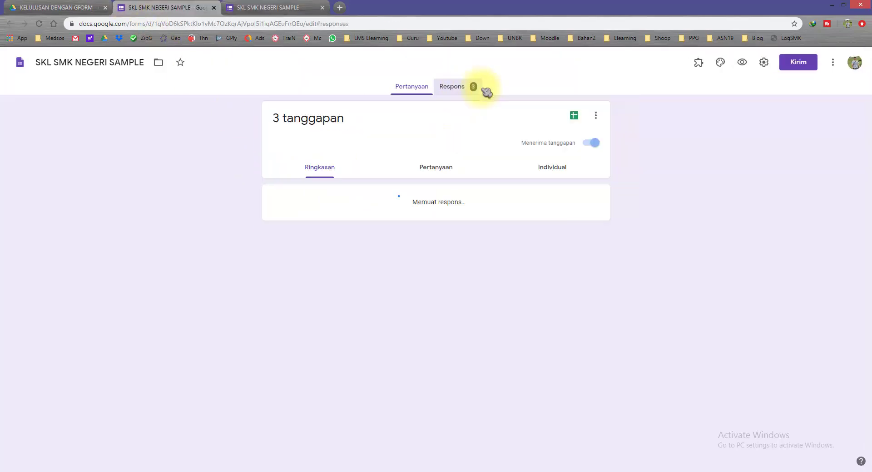
click(77, 8)
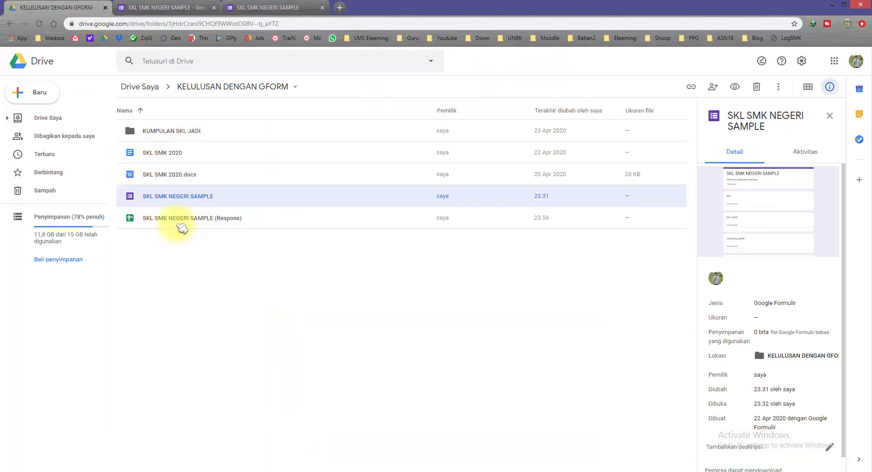
double_click(186, 132)
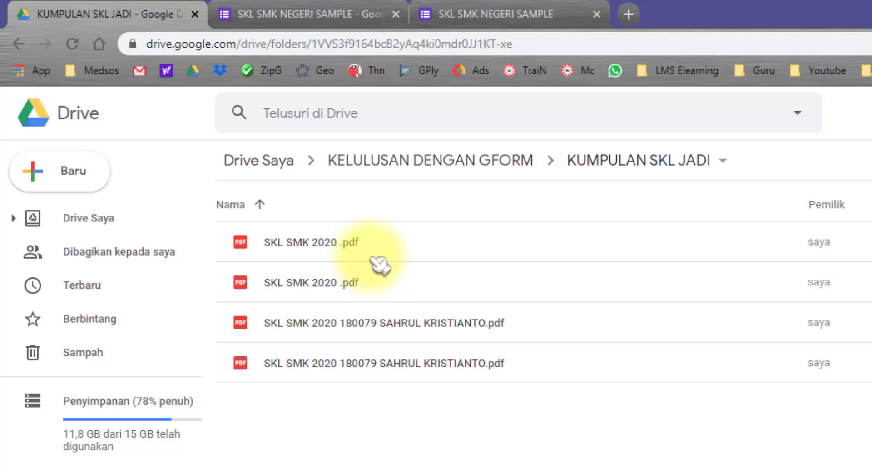
Step: Select each SKL SMK 2020 .pdf without a student name in turn and compare the files' details
click(369, 293)
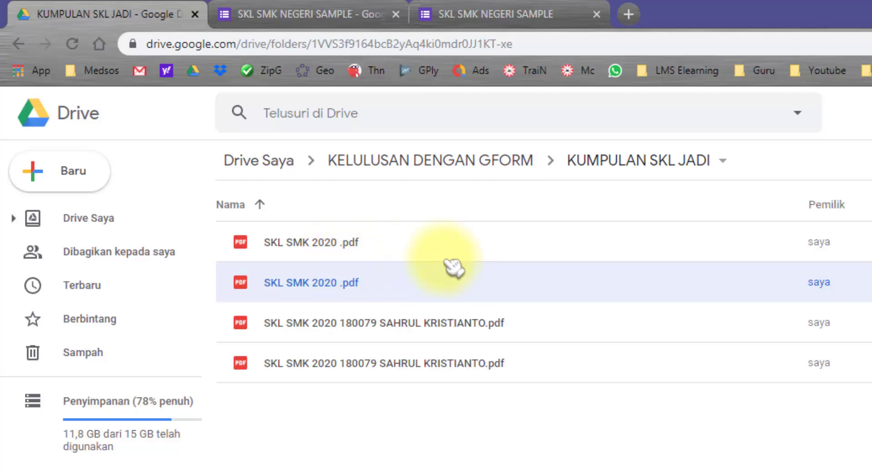
click(392, 248)
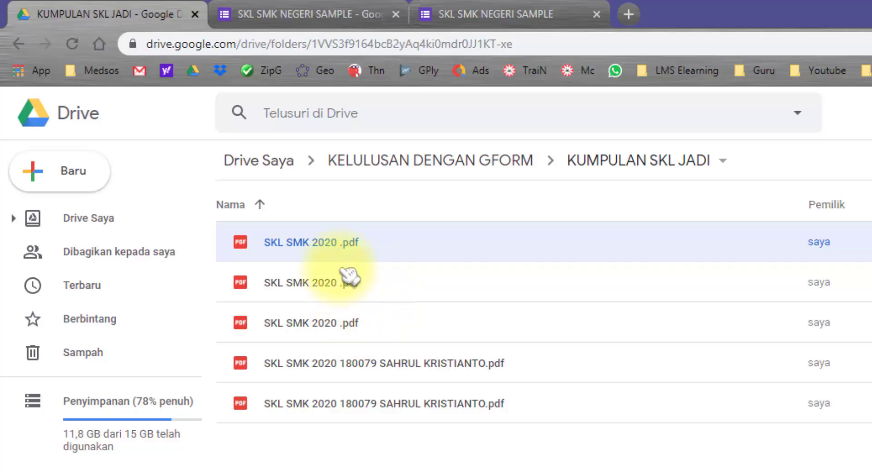
click(351, 292)
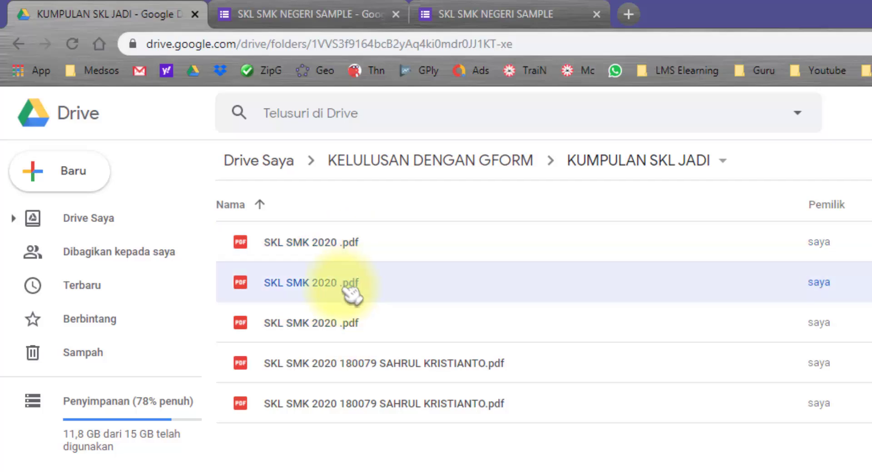
click(344, 318)
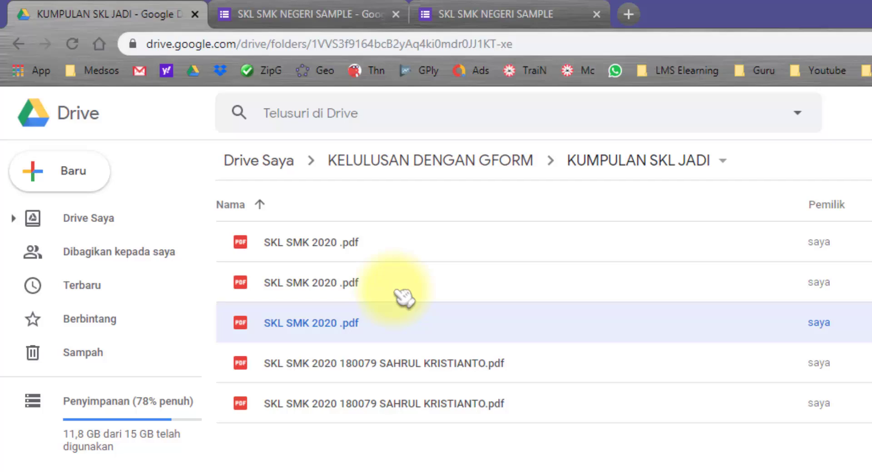
click(376, 282)
click(366, 249)
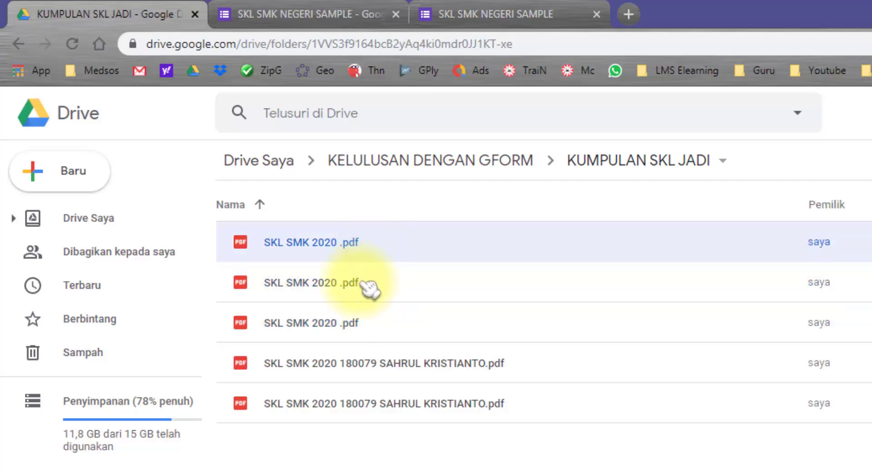
click(358, 287)
click(357, 339)
click(357, 291)
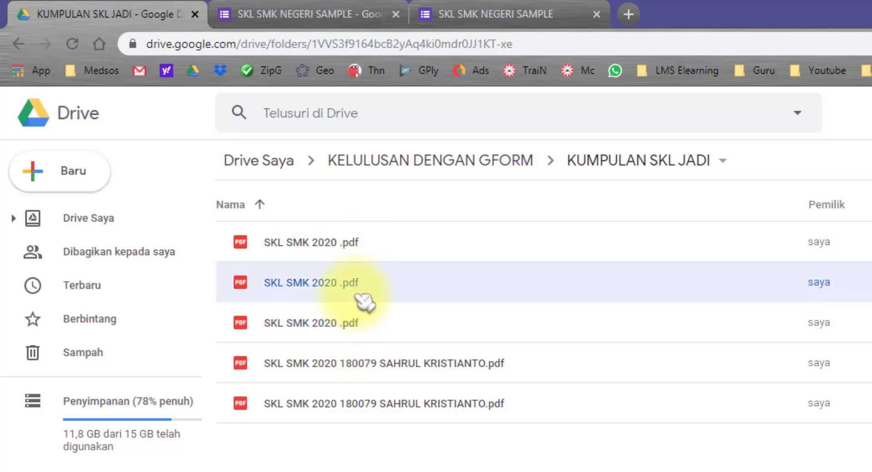
click(357, 245)
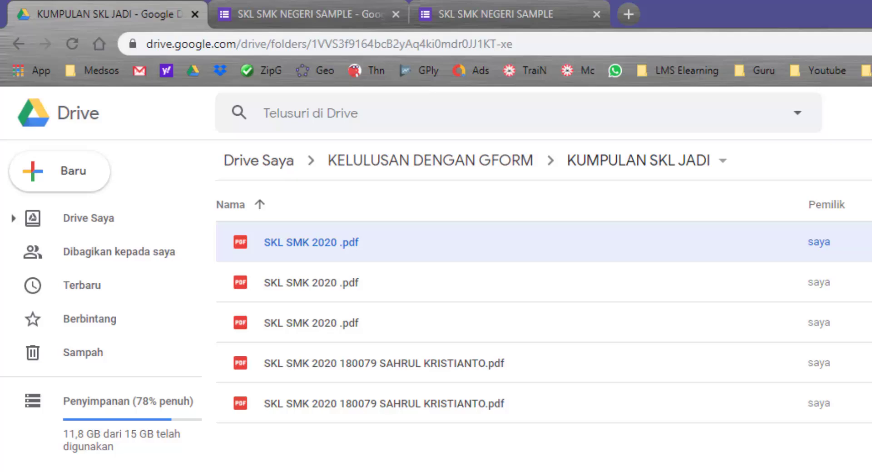
key(i)
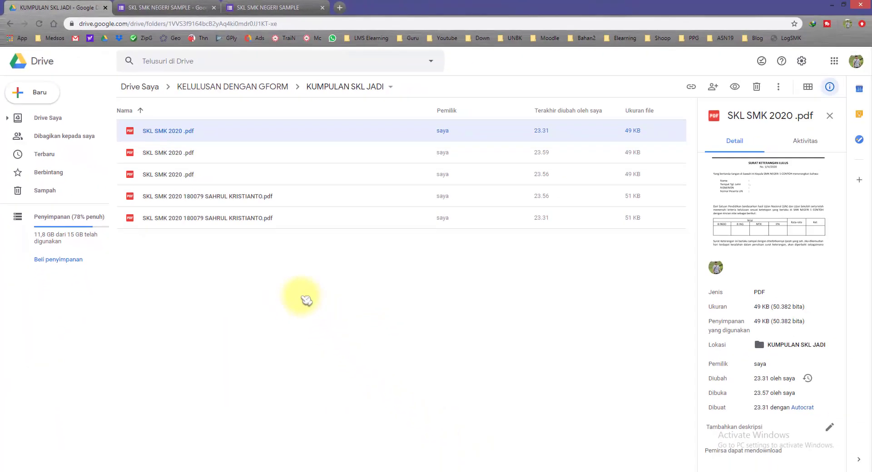